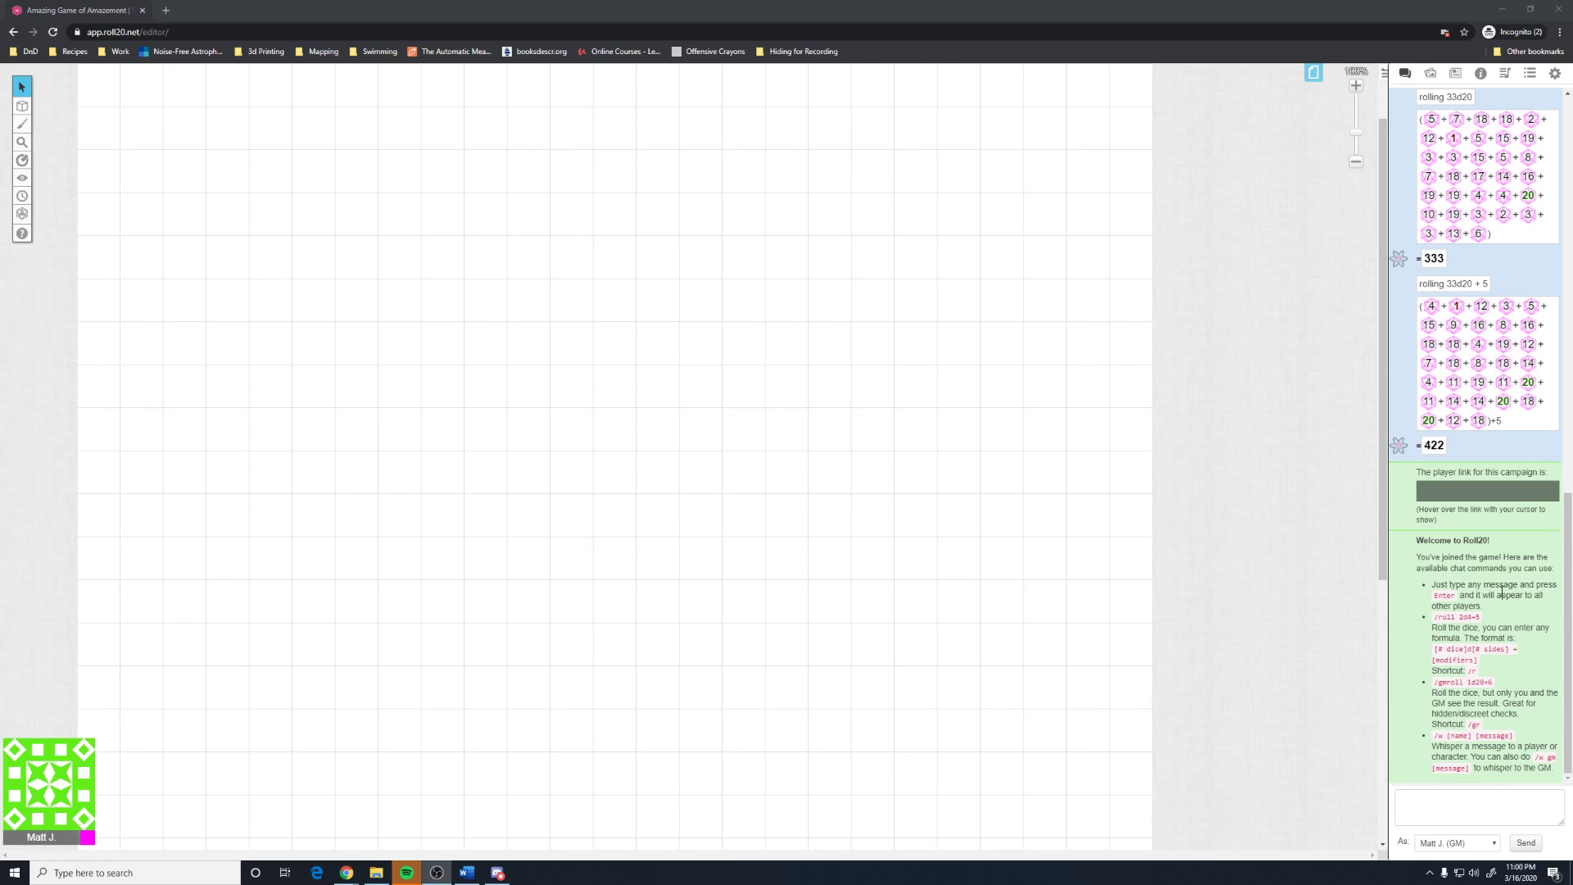
- Whisper the chat message "A thing" to the GM's own player name
left_click(1466, 817)
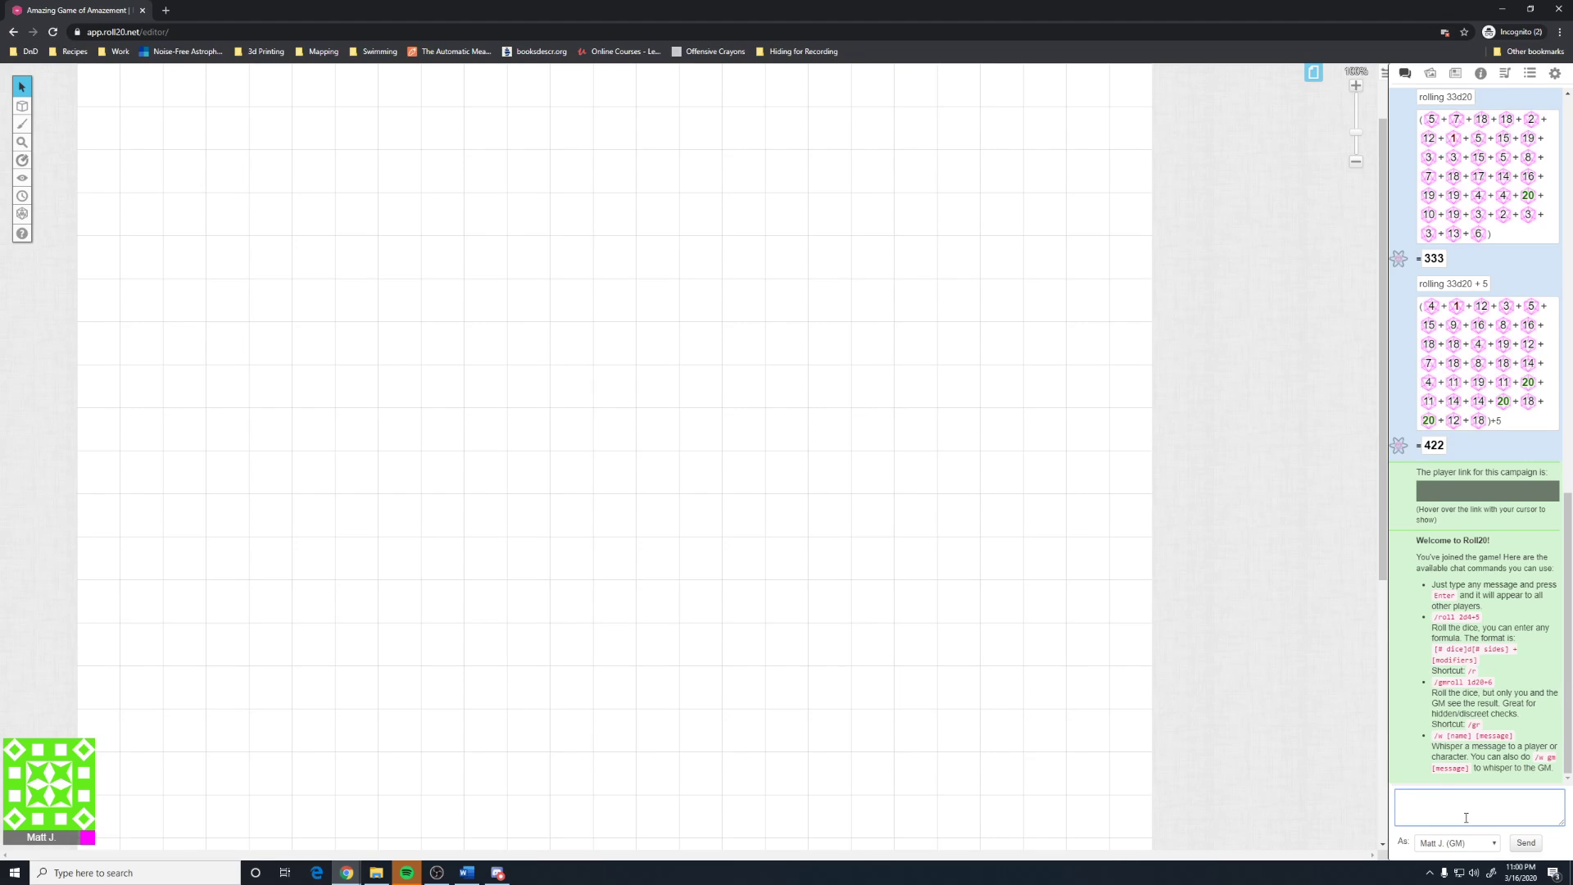
type("/w Ma")
key("BackSpace")
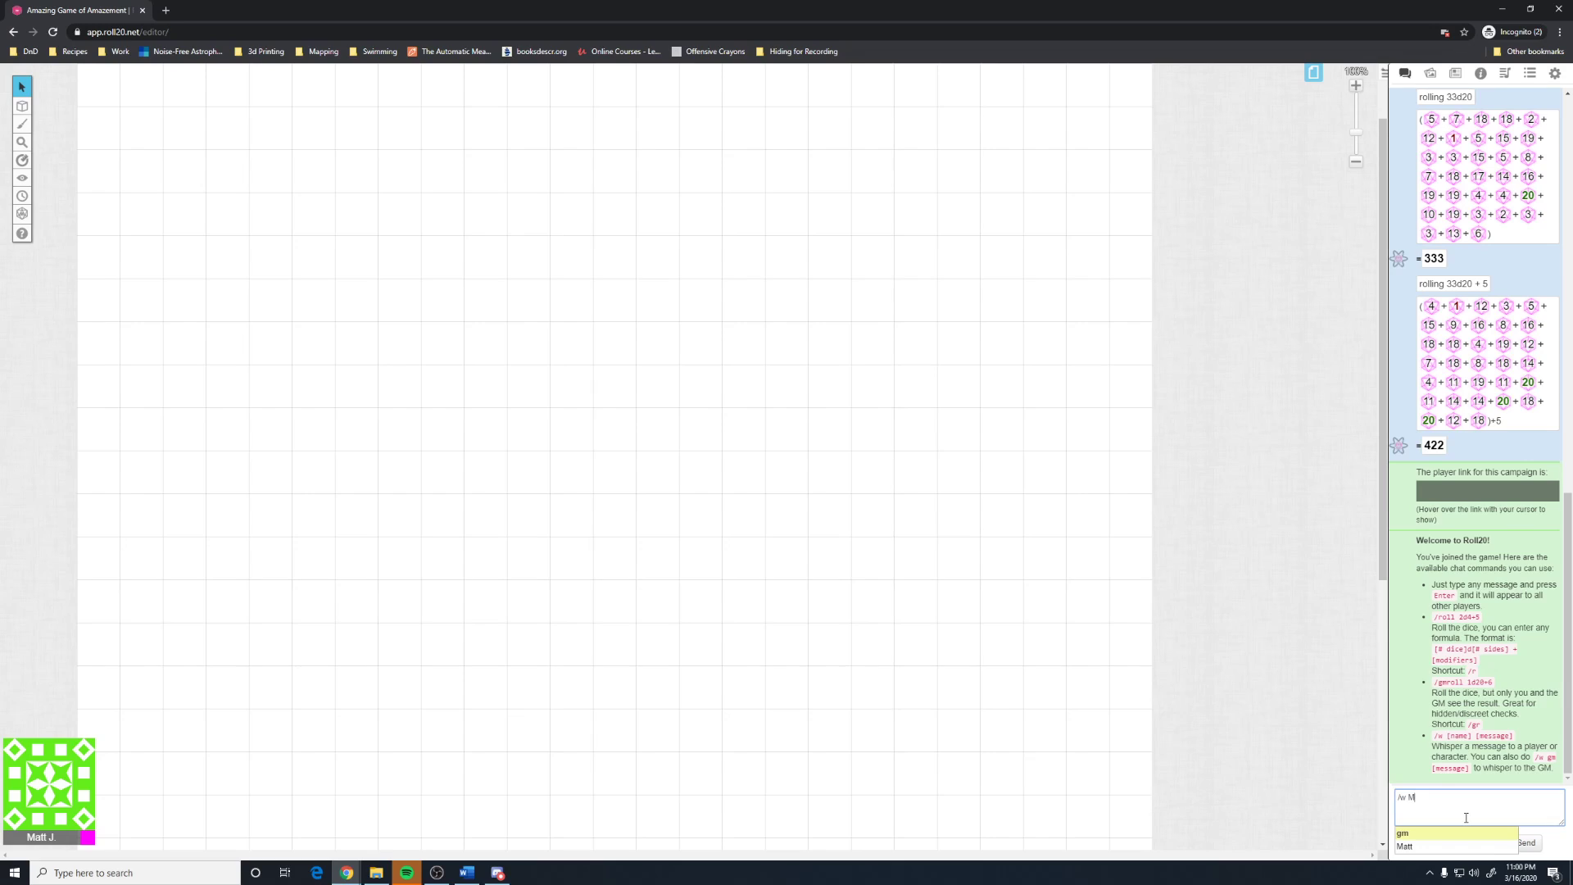
type("att")
type(" J.): A thing")
key("Return")
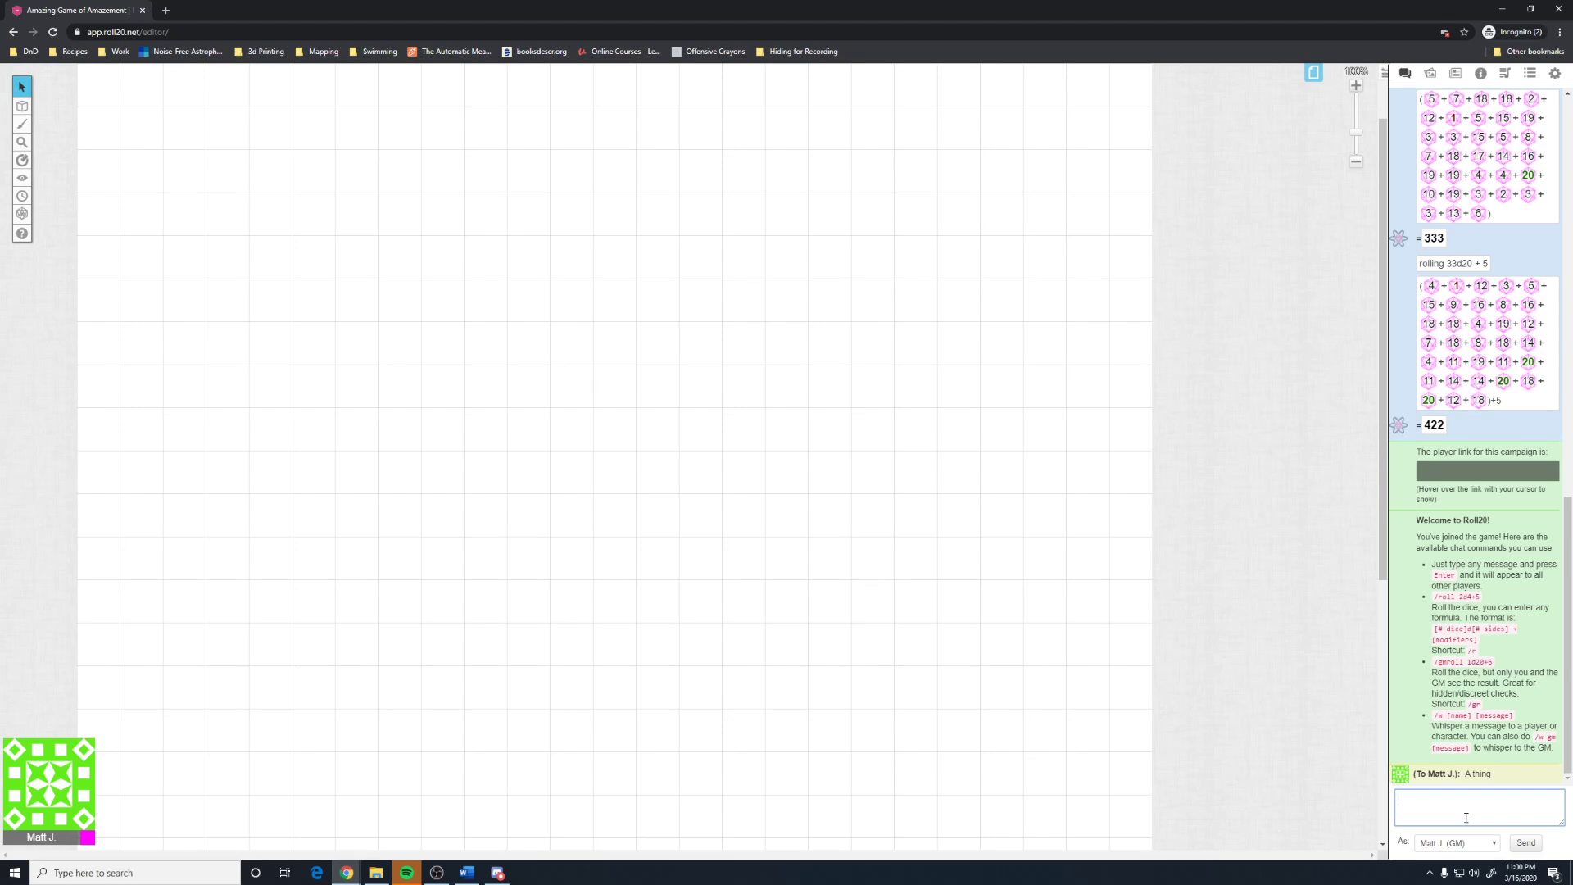
- Post the emote "this is me talking" and the plain chat message "this is a supis scene"
type("me this is me talking")
key("Return")
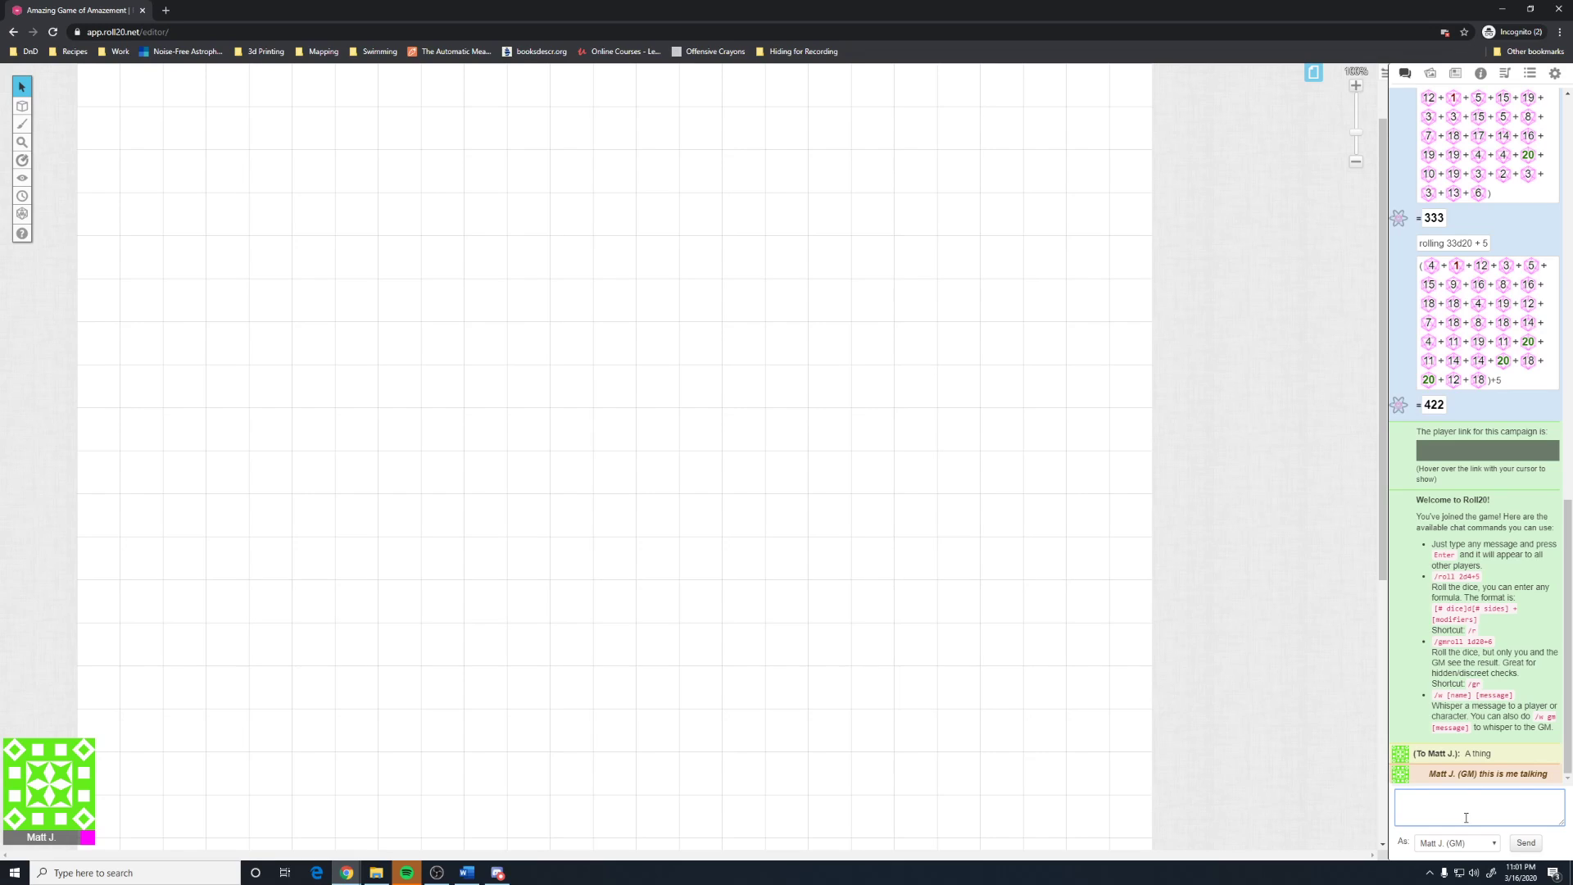
type("his is a supis scene")
key("Return")
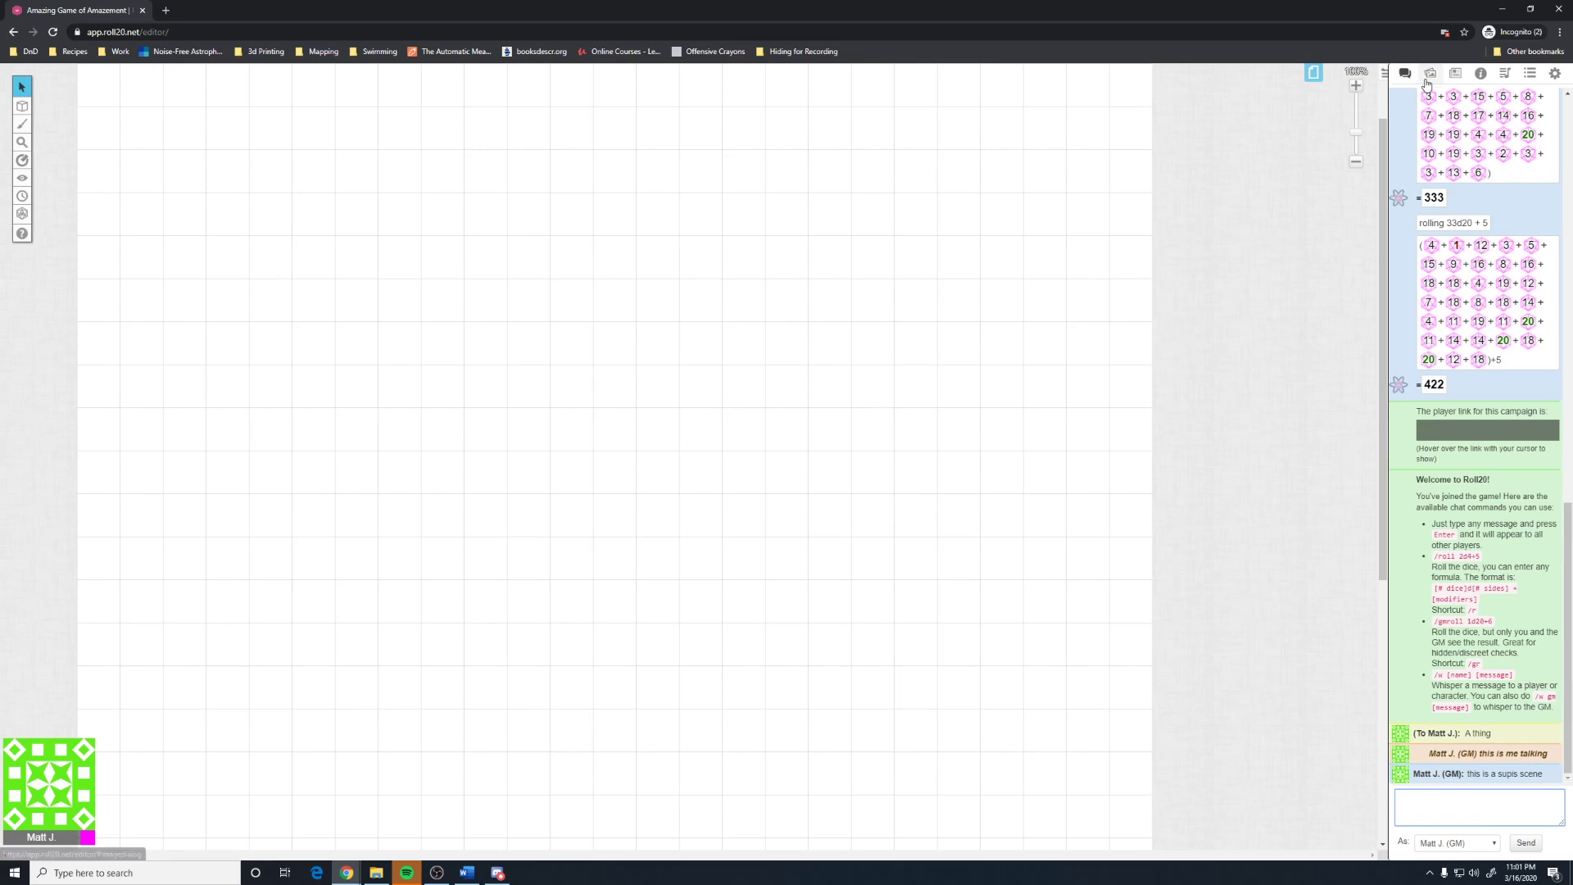
scroll(1510, 443, "up", 3)
scroll(1510, 443, "up", 10)
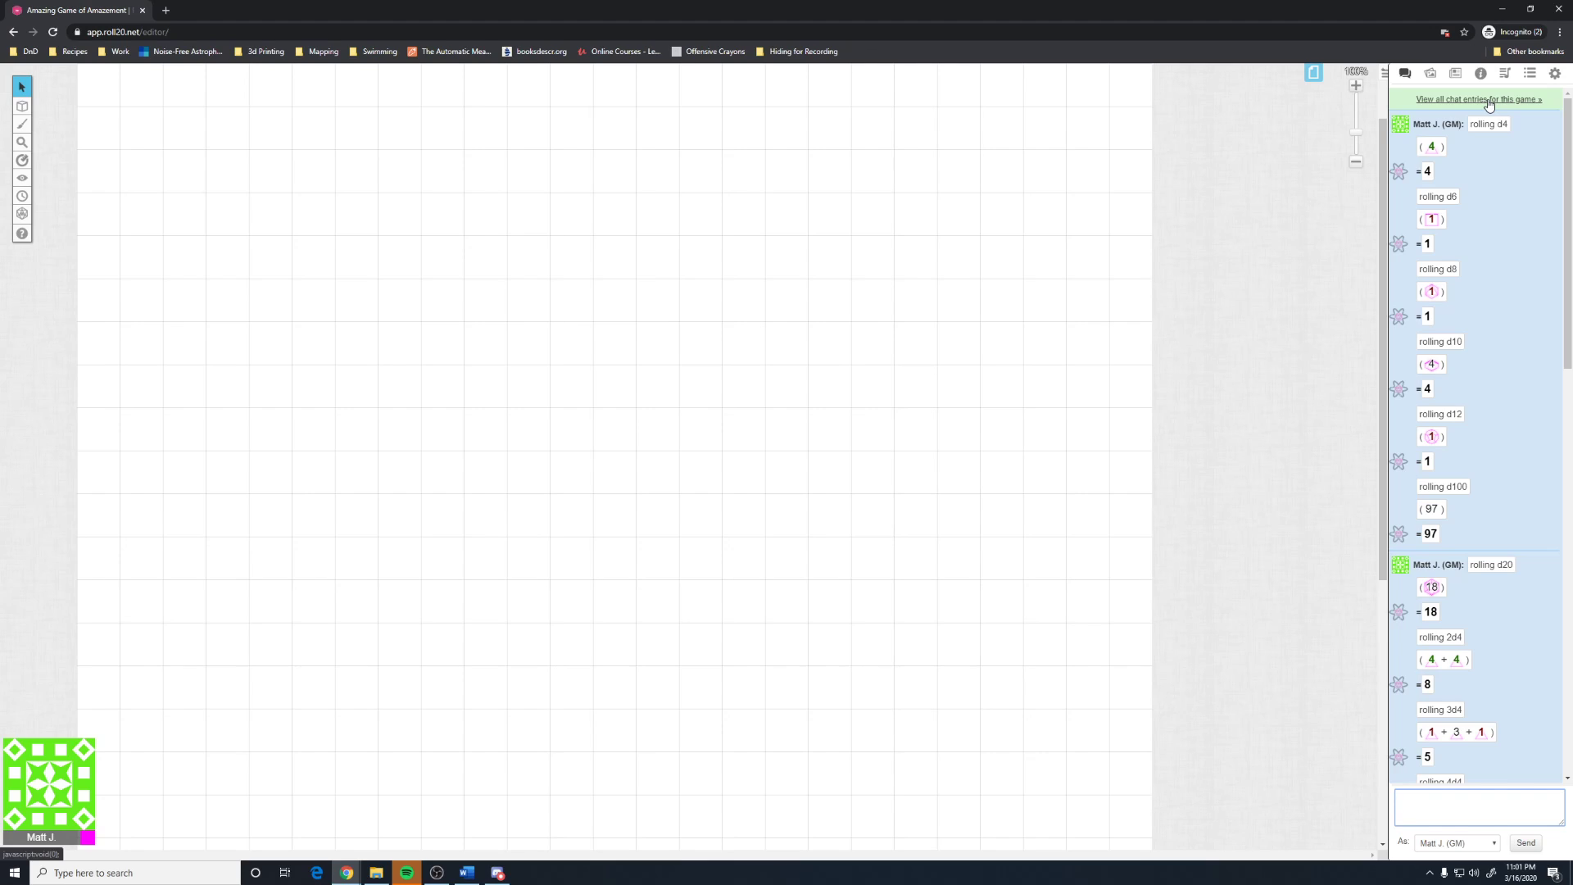
- Browse the art library's premium assets and expand the Free Assets sets
left_click(1430, 75)
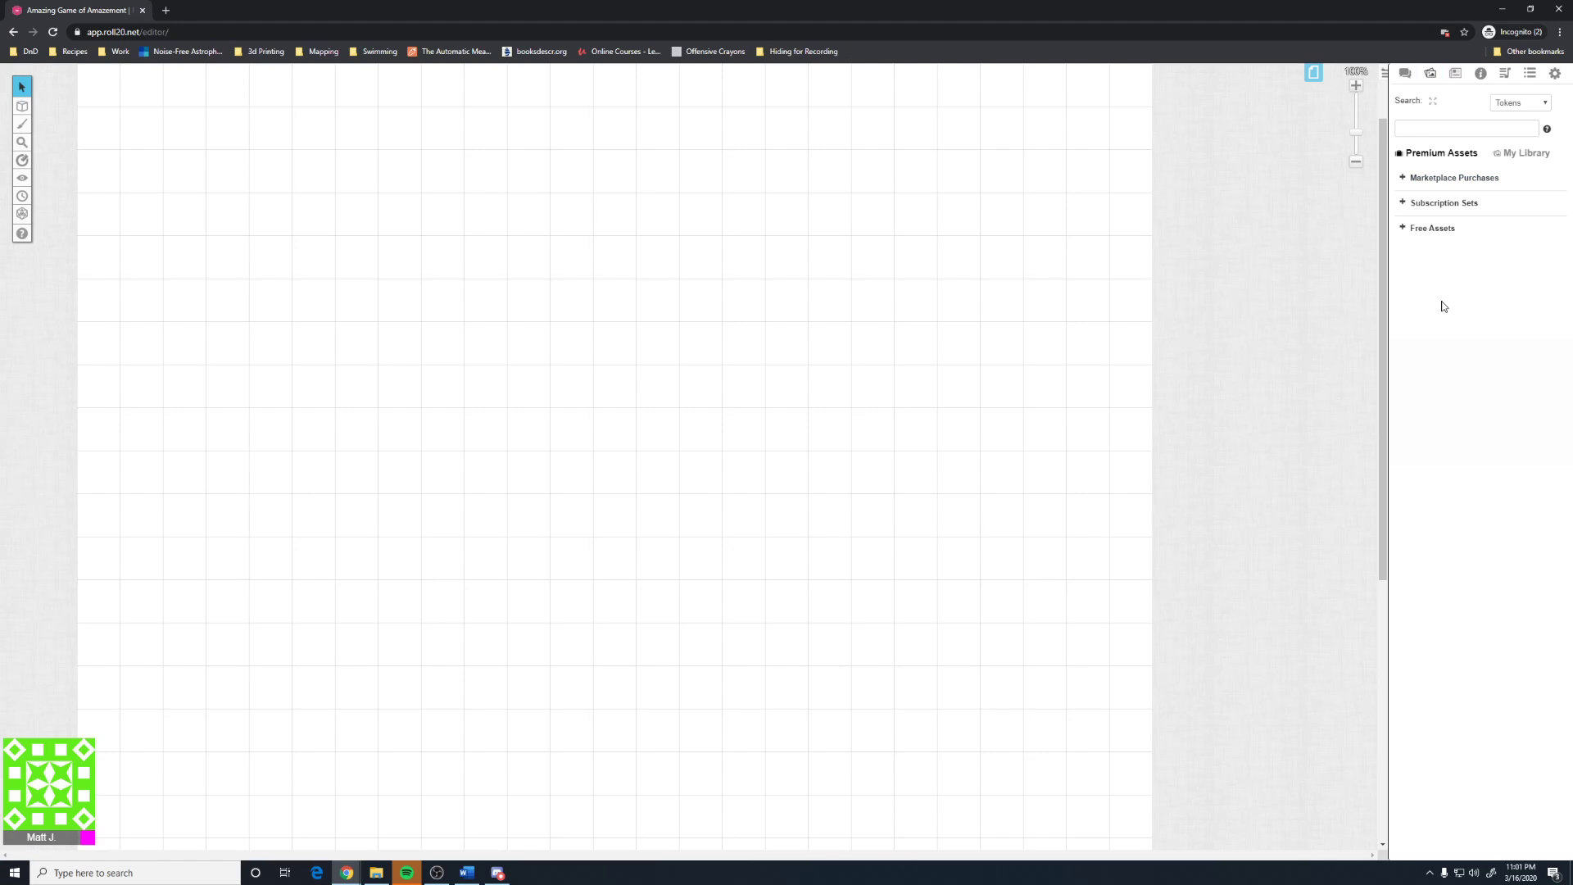
left_click(1404, 229)
left_click(1405, 229)
left_click(1403, 185)
left_click(1404, 228)
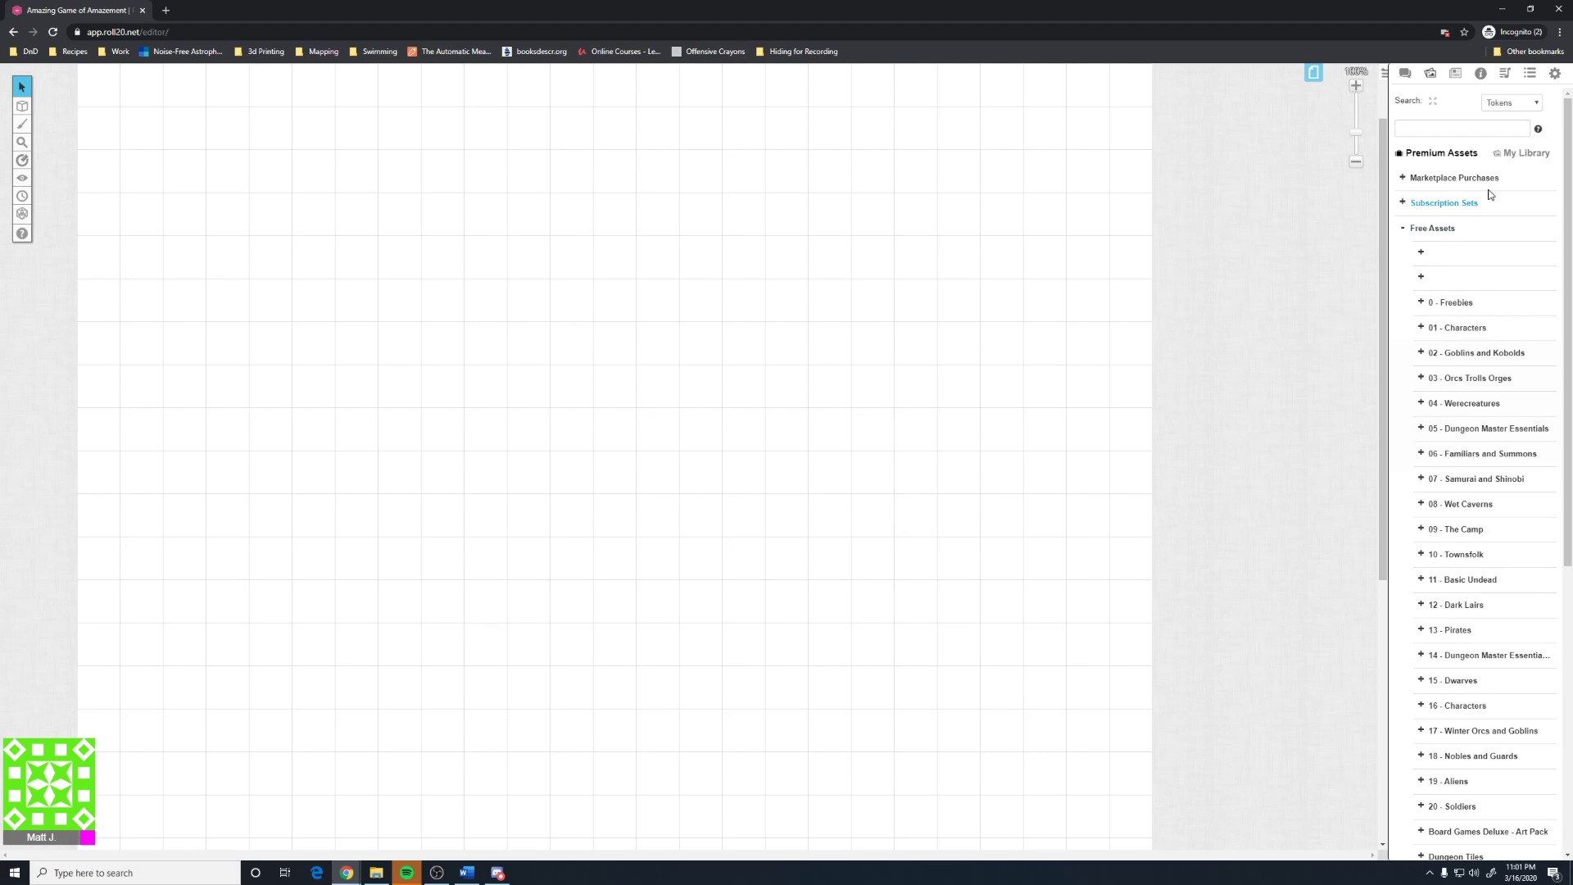
- Upload EvangelicaLilly.png from the E:\DnD\Images\Tokens folder to the personal art library
left_click(1523, 154)
mouse_move(1456, 238)
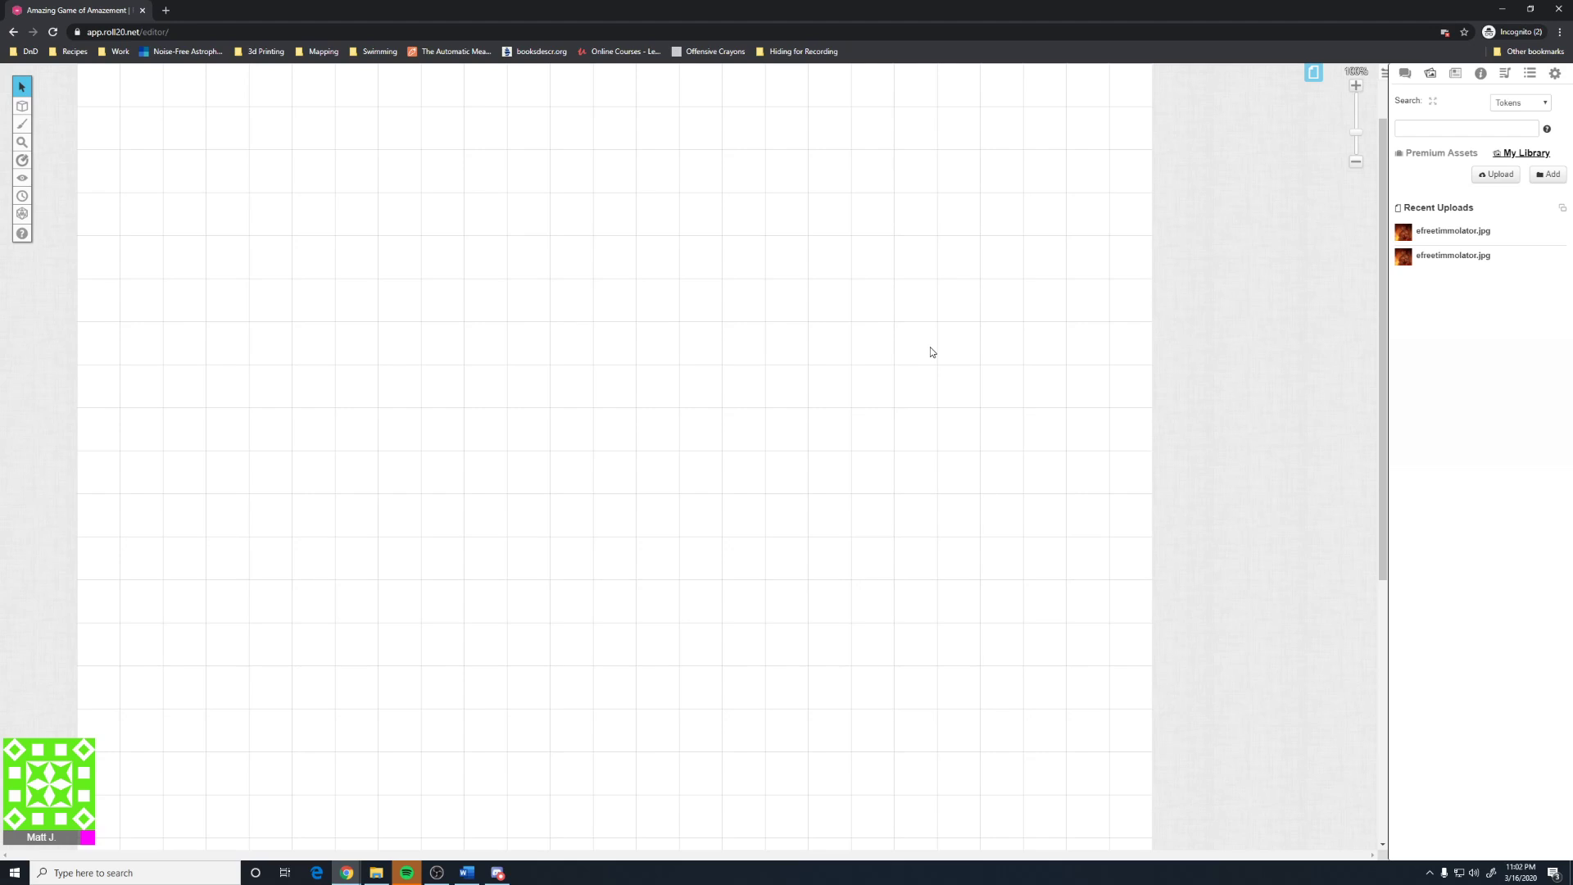
left_click(1501, 176)
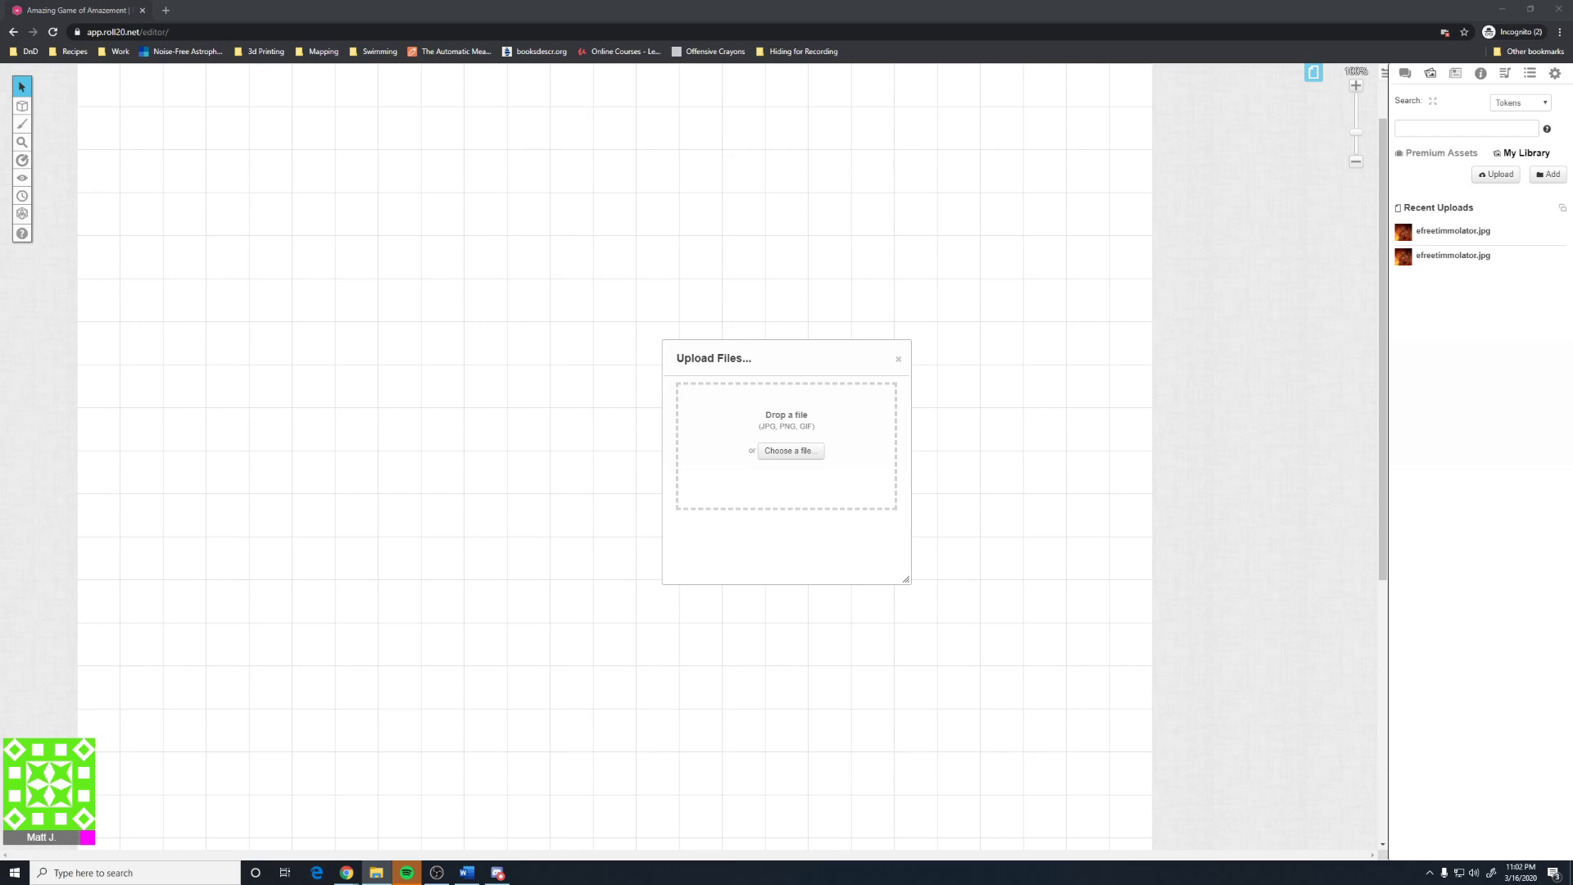
left_click_drag(517, 158, 382, 372)
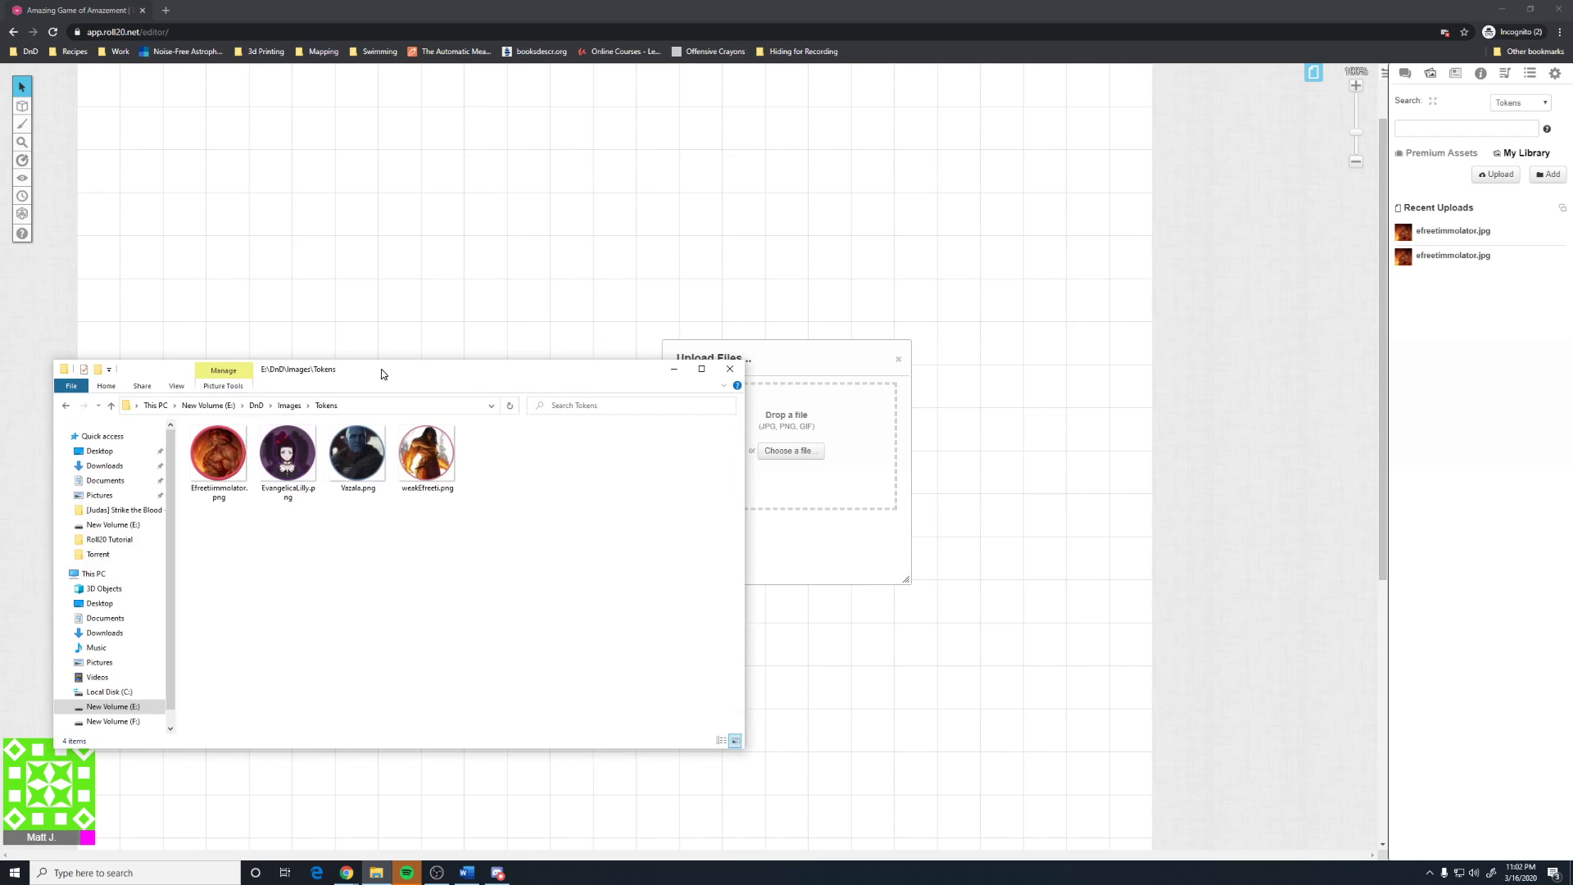
left_click_drag(799, 360, 940, 338)
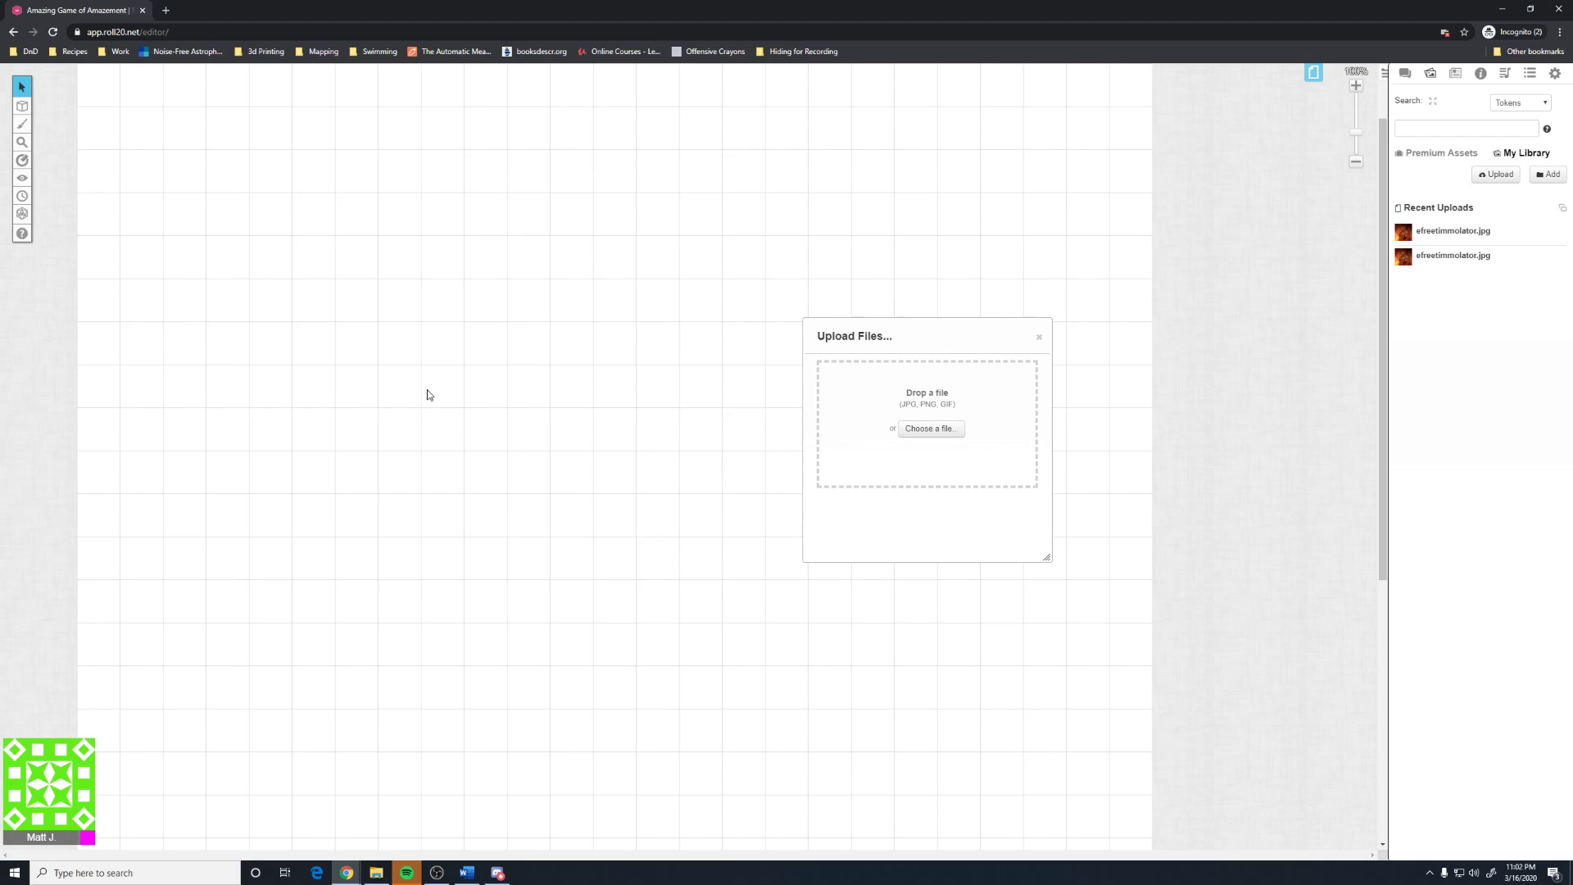
key("alt+Tab")
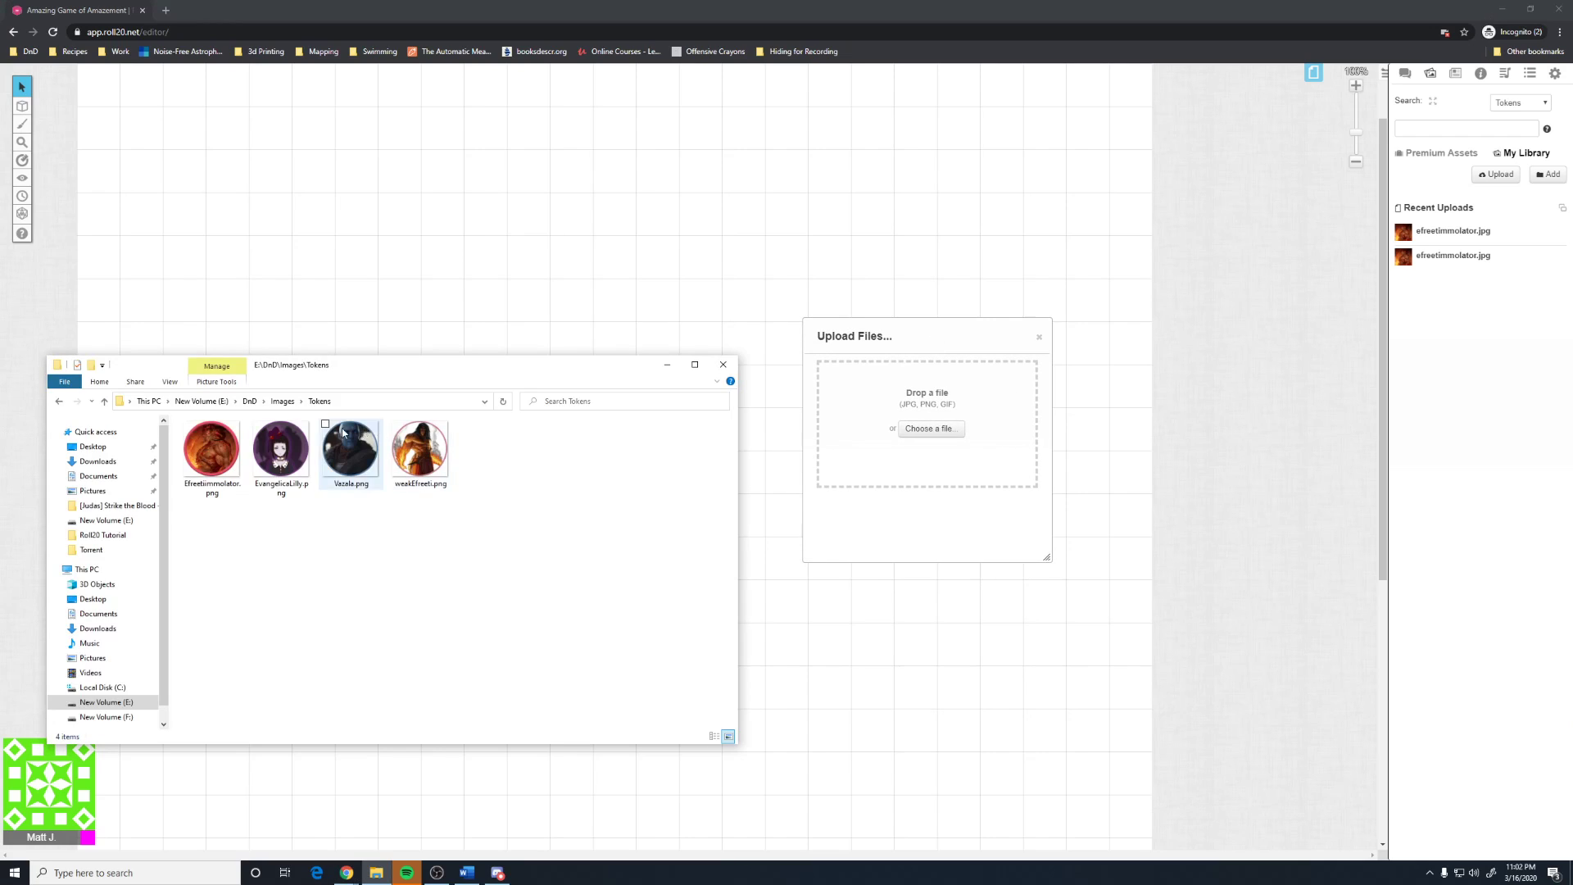
left_click_drag(280, 449, 871, 475)
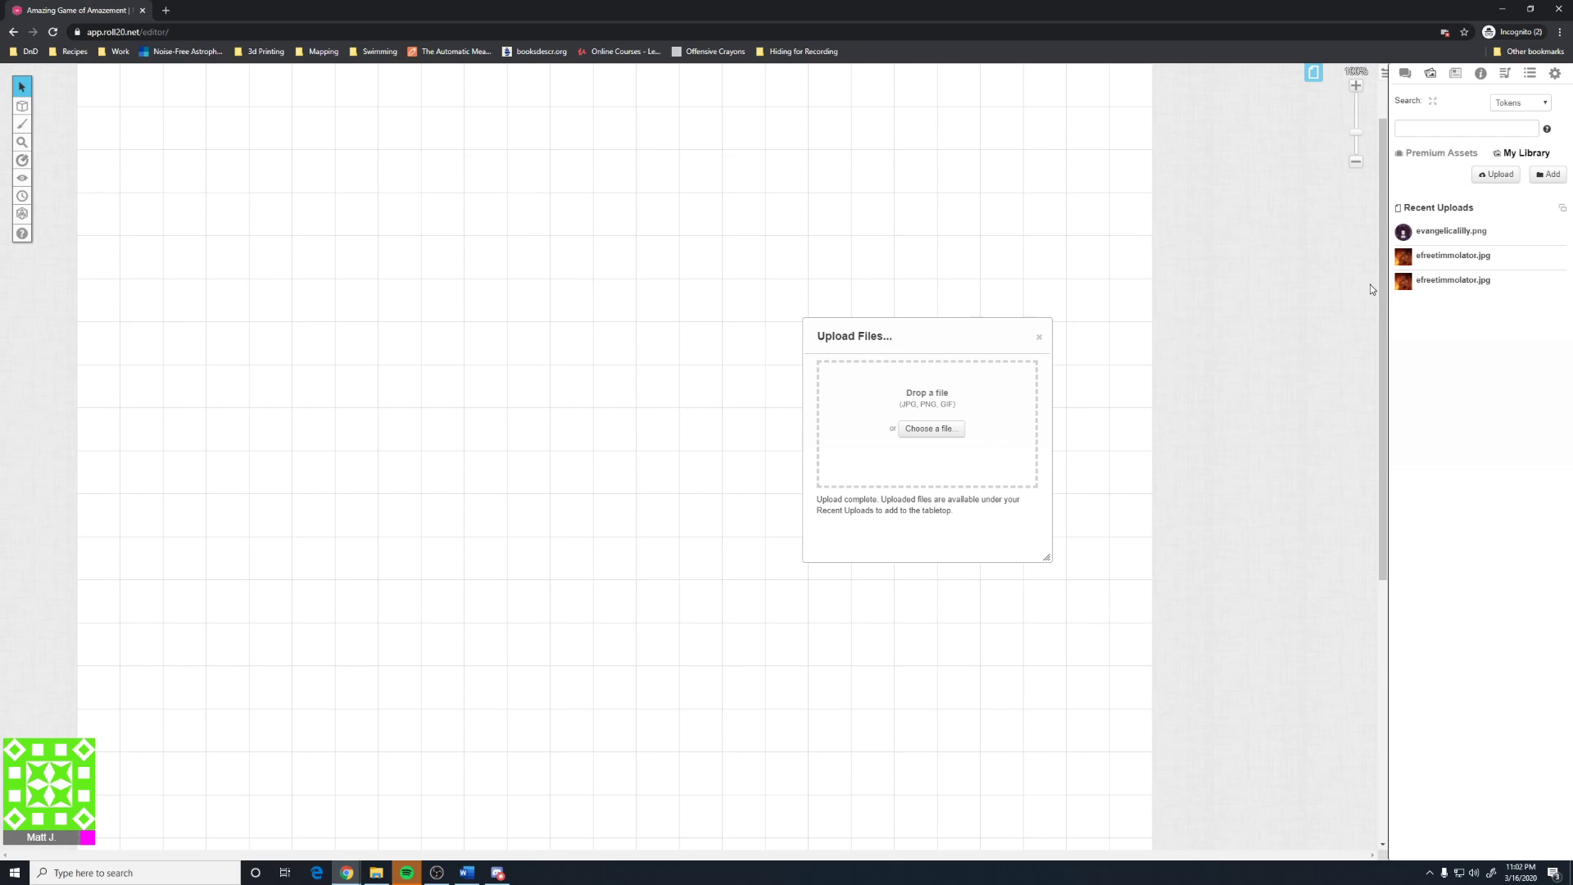
- Place the evangelicalilly.png token in the upper part of the map and set its red bar value to 56
left_click_drag(639, 313, 614, 257)
left_click(615, 257)
left_click(585, 191)
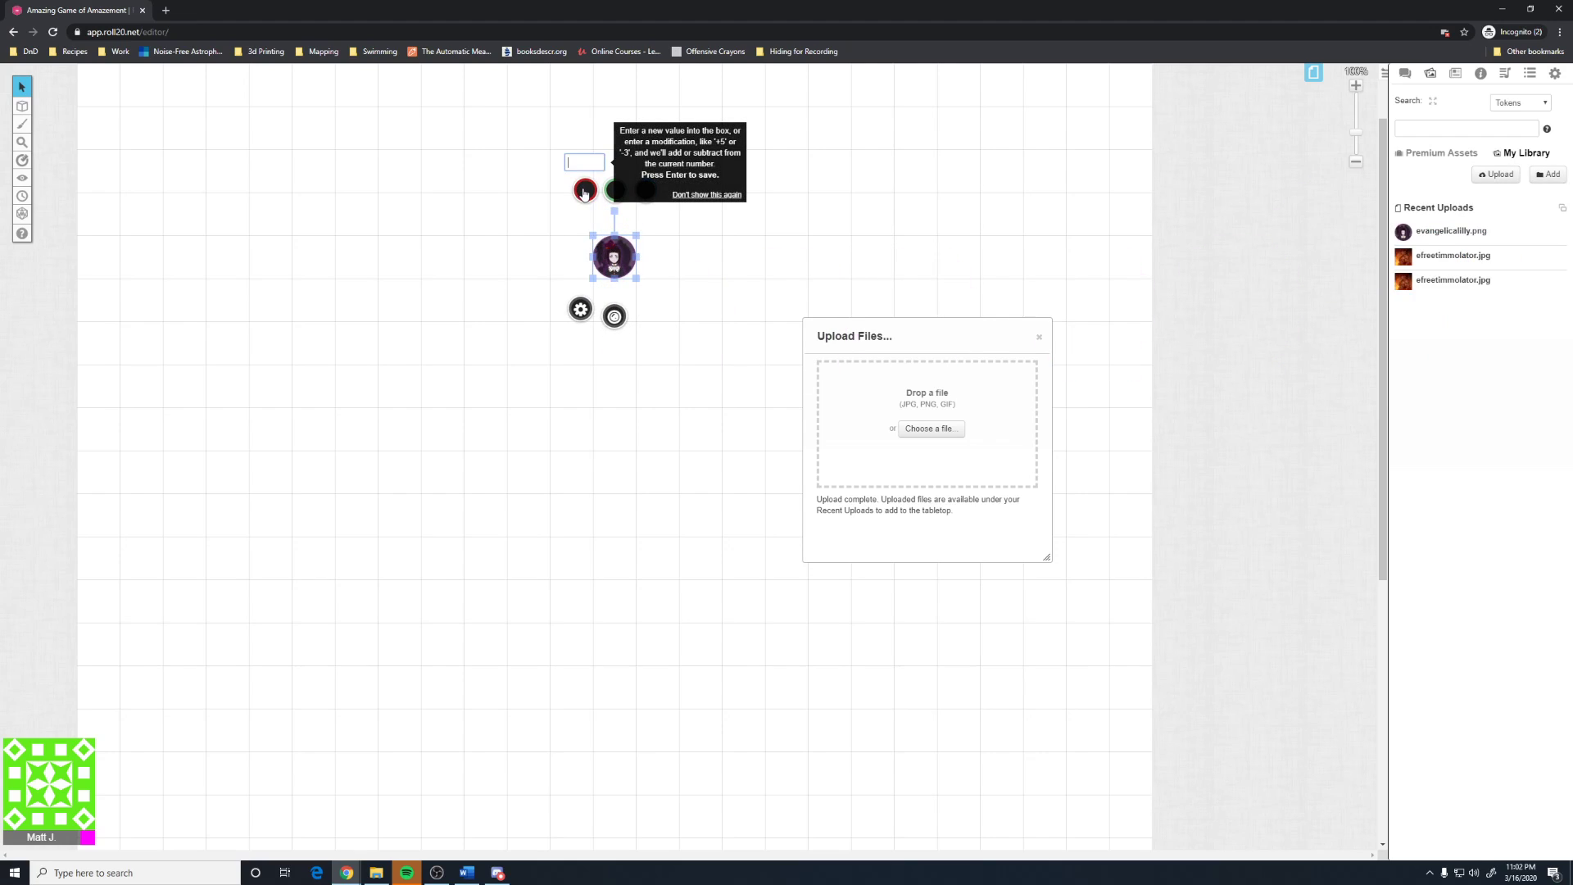
type("56")
key("Return")
left_click(564, 499)
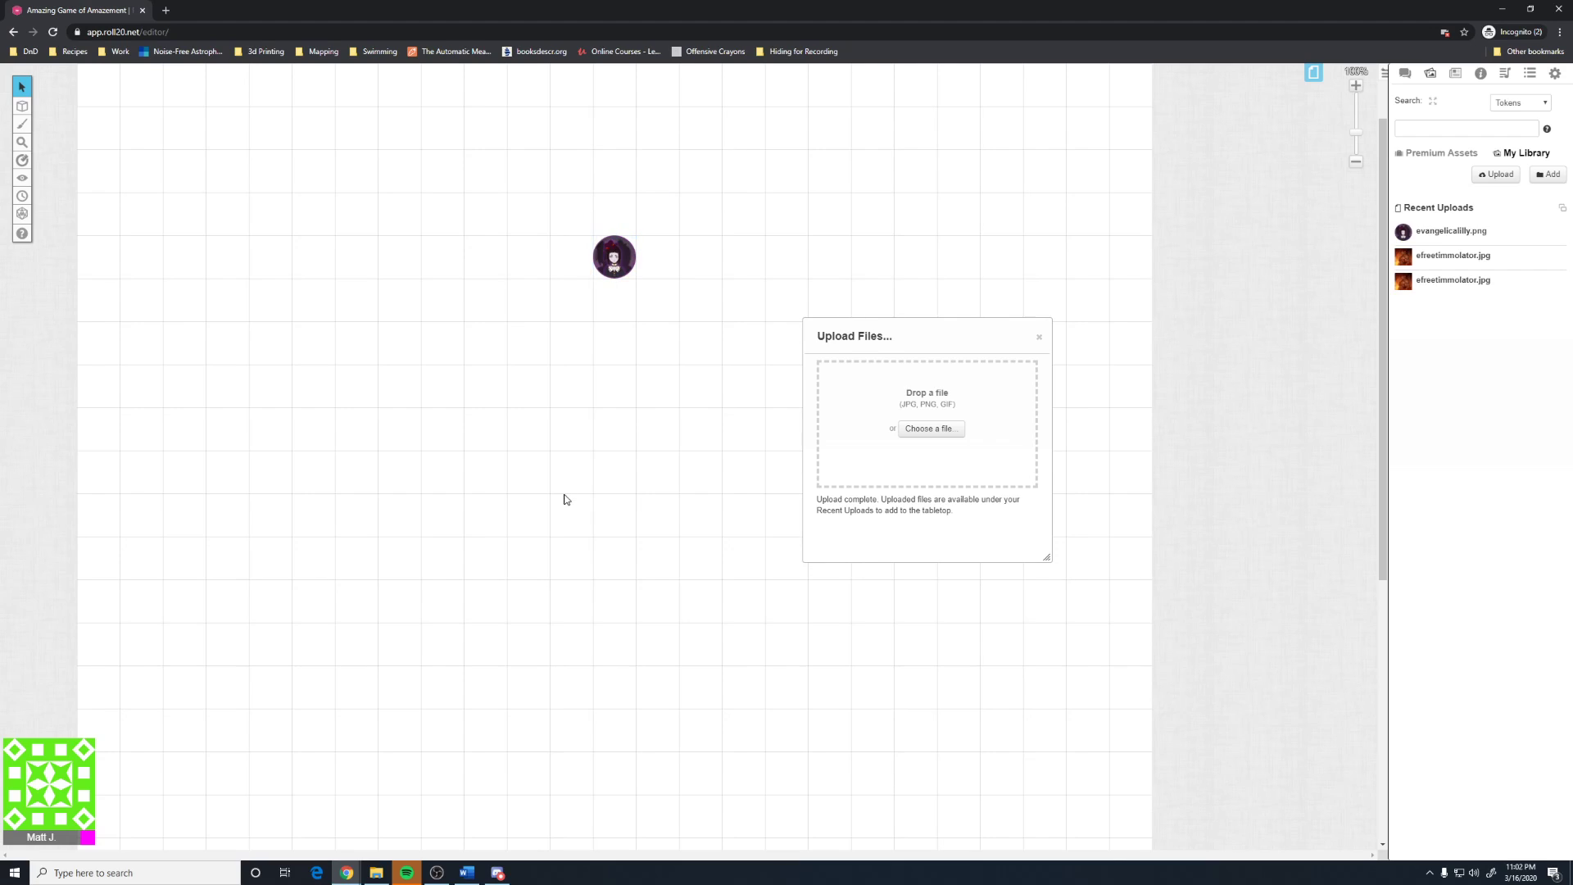
left_click(1039, 338)
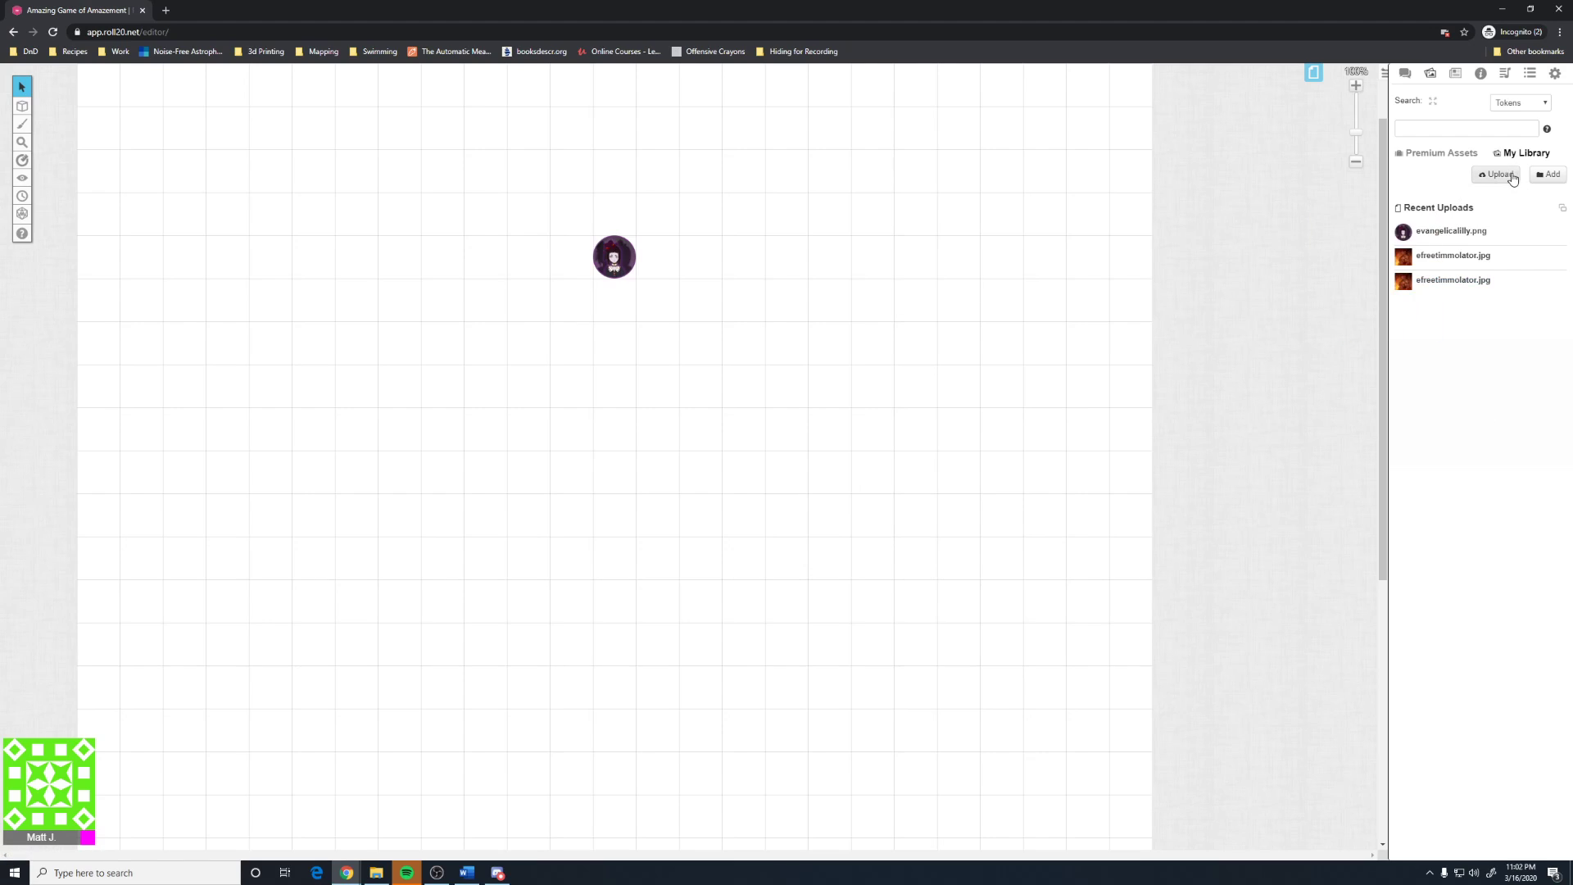
- Create a folder named "Token" in the personal art library
left_click(1549, 174)
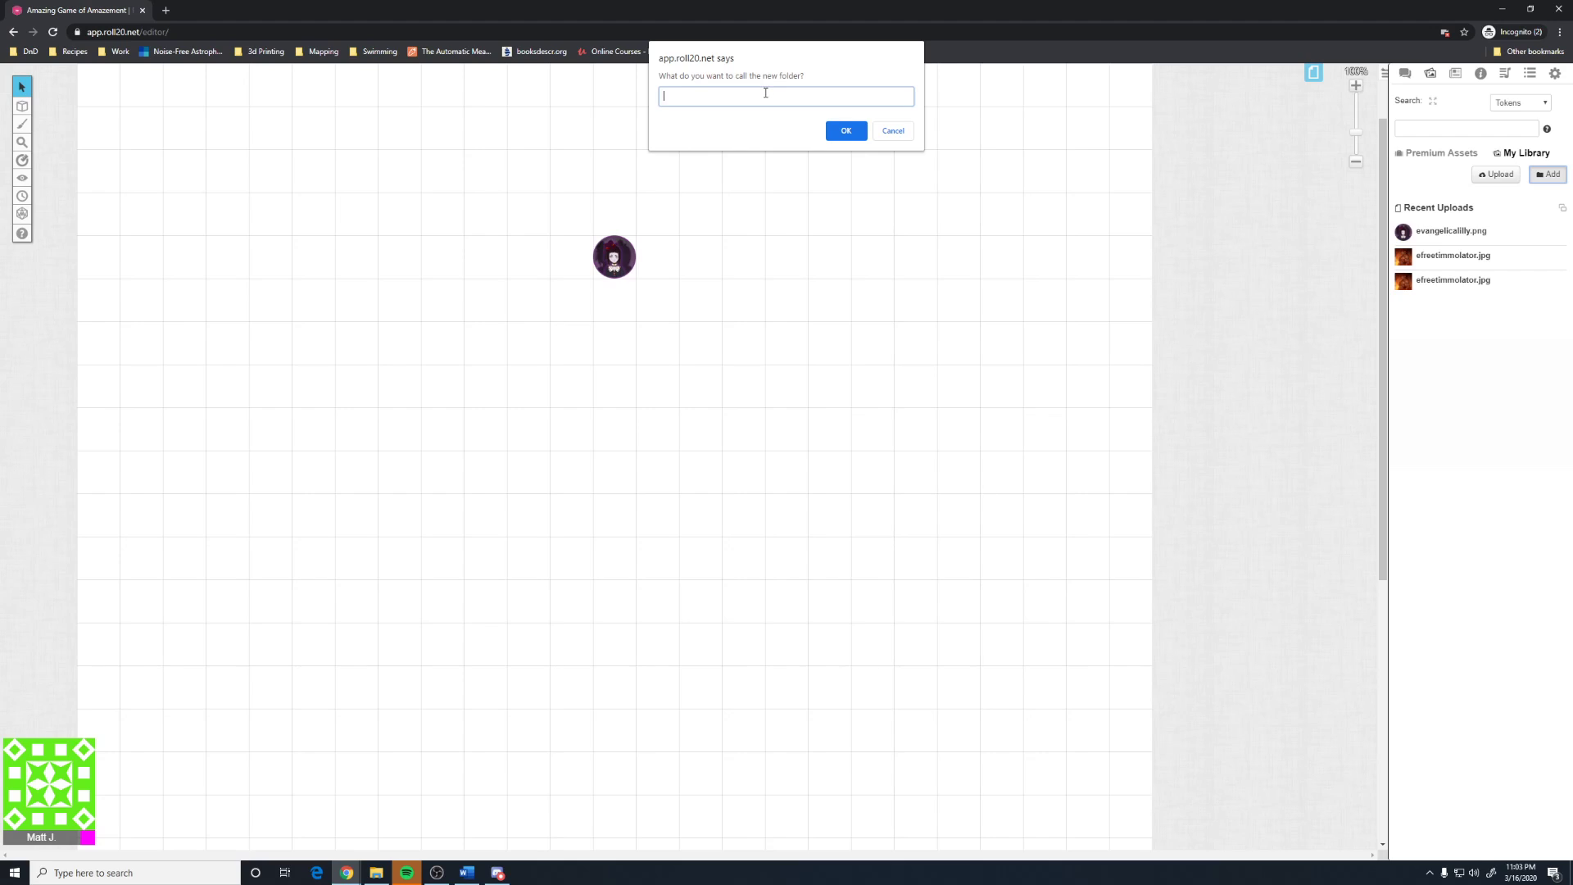
type("Token")
key("Return")
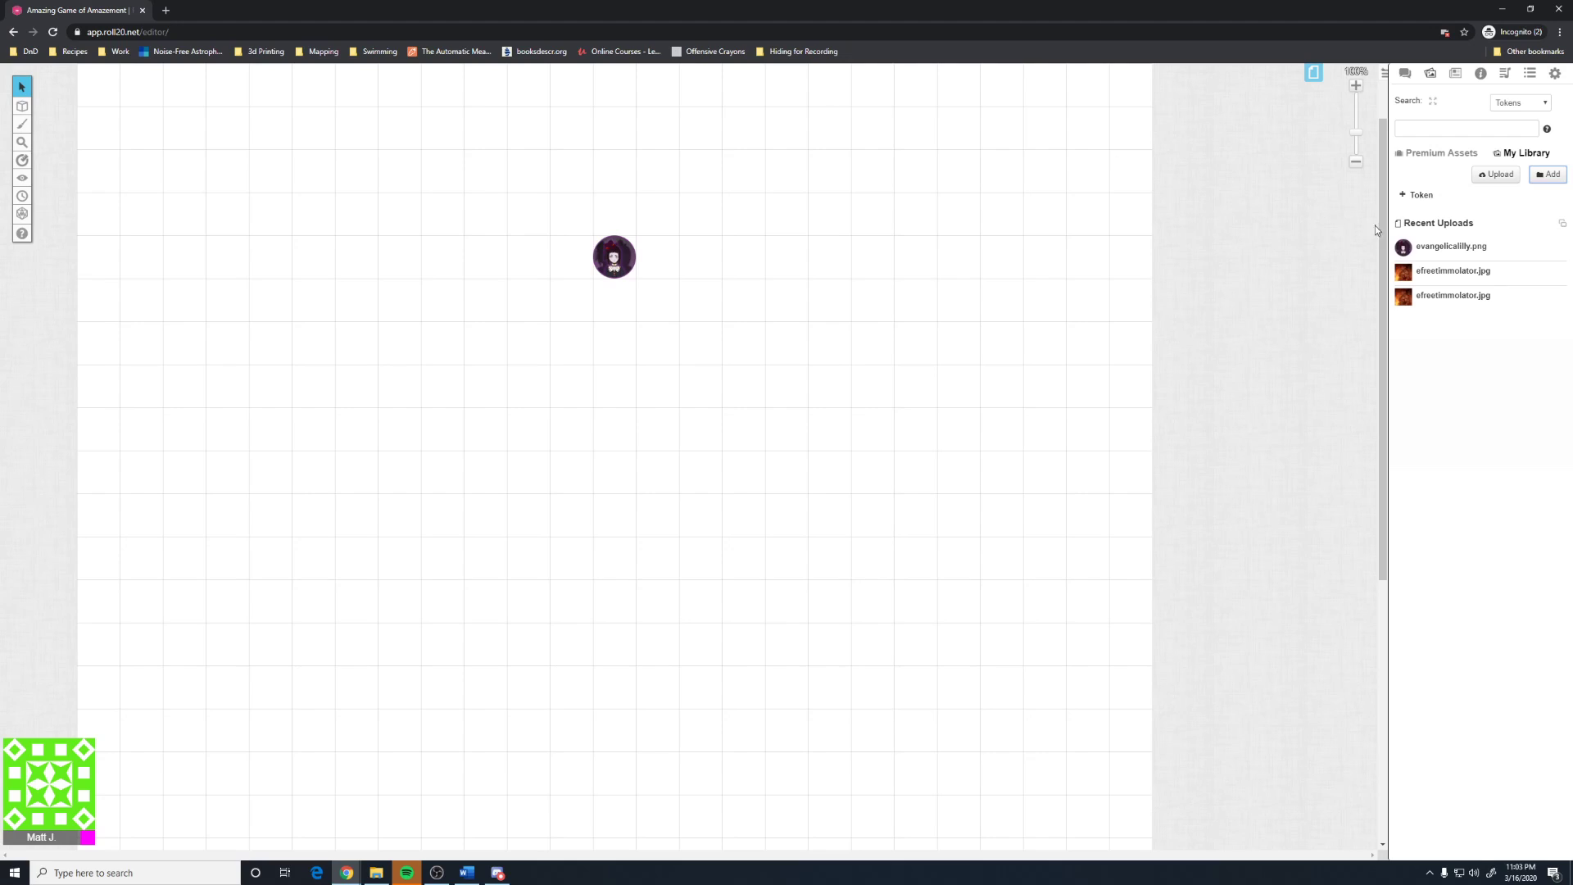
- Copy evangelicalilly.png from the recent uploads into the Token folder
mouse_move(1418, 257)
left_click_drag(1419, 256, 1455, 209)
mouse_move(1420, 279)
left_click_drag(1420, 278, 1400, 315)
- Place a second evangelicalilly.png token on the map and delete it
mouse_move(1445, 232)
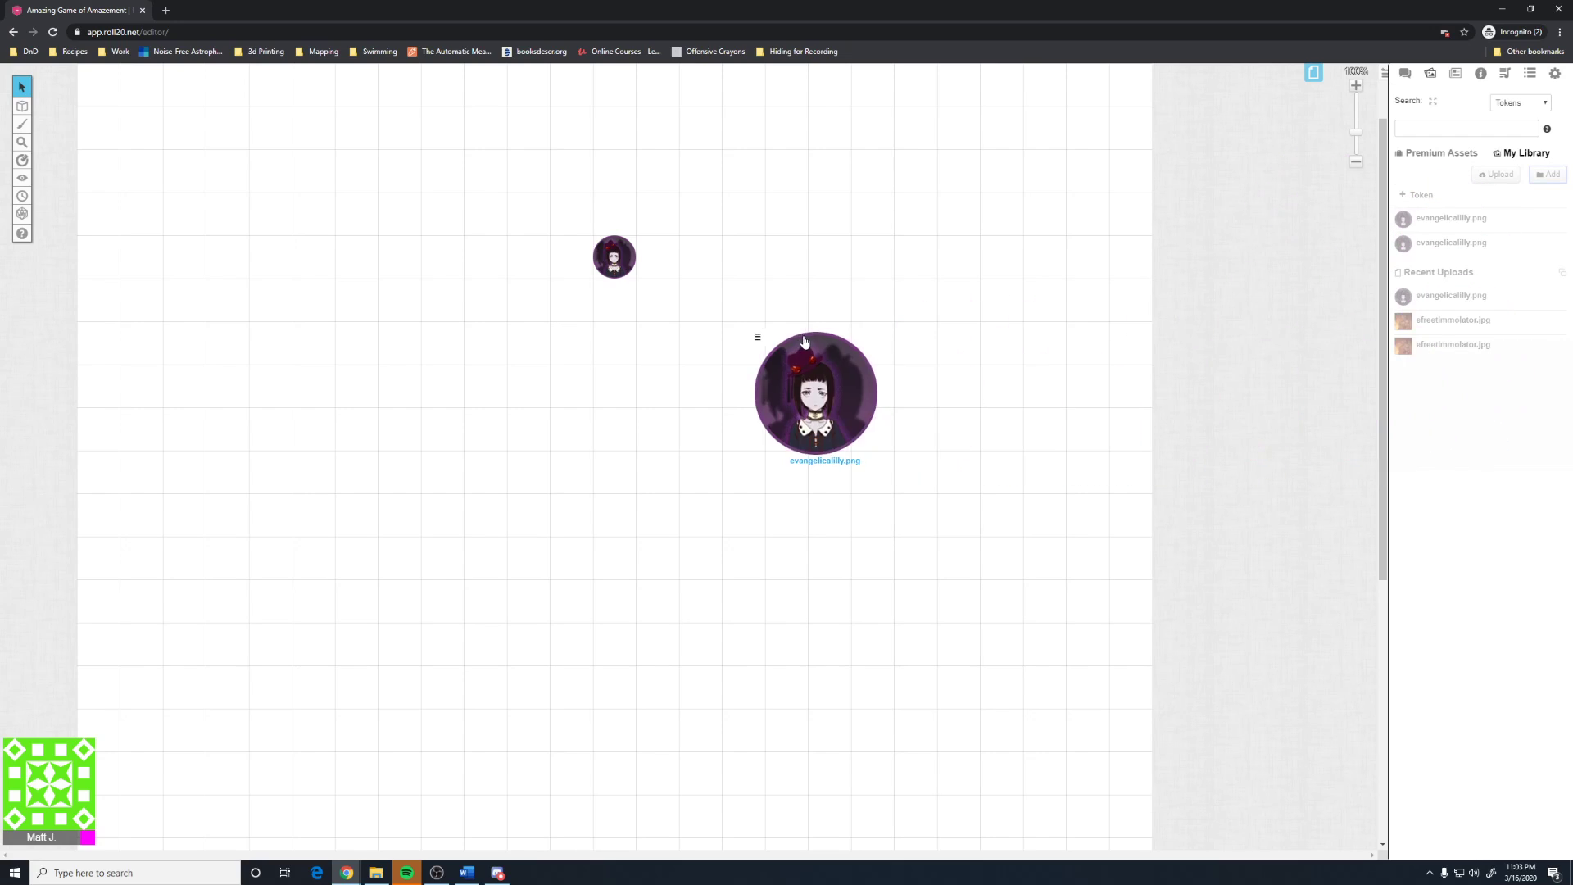
left_click_drag(804, 341, 788, 344)
left_click(788, 344)
key("Delete")
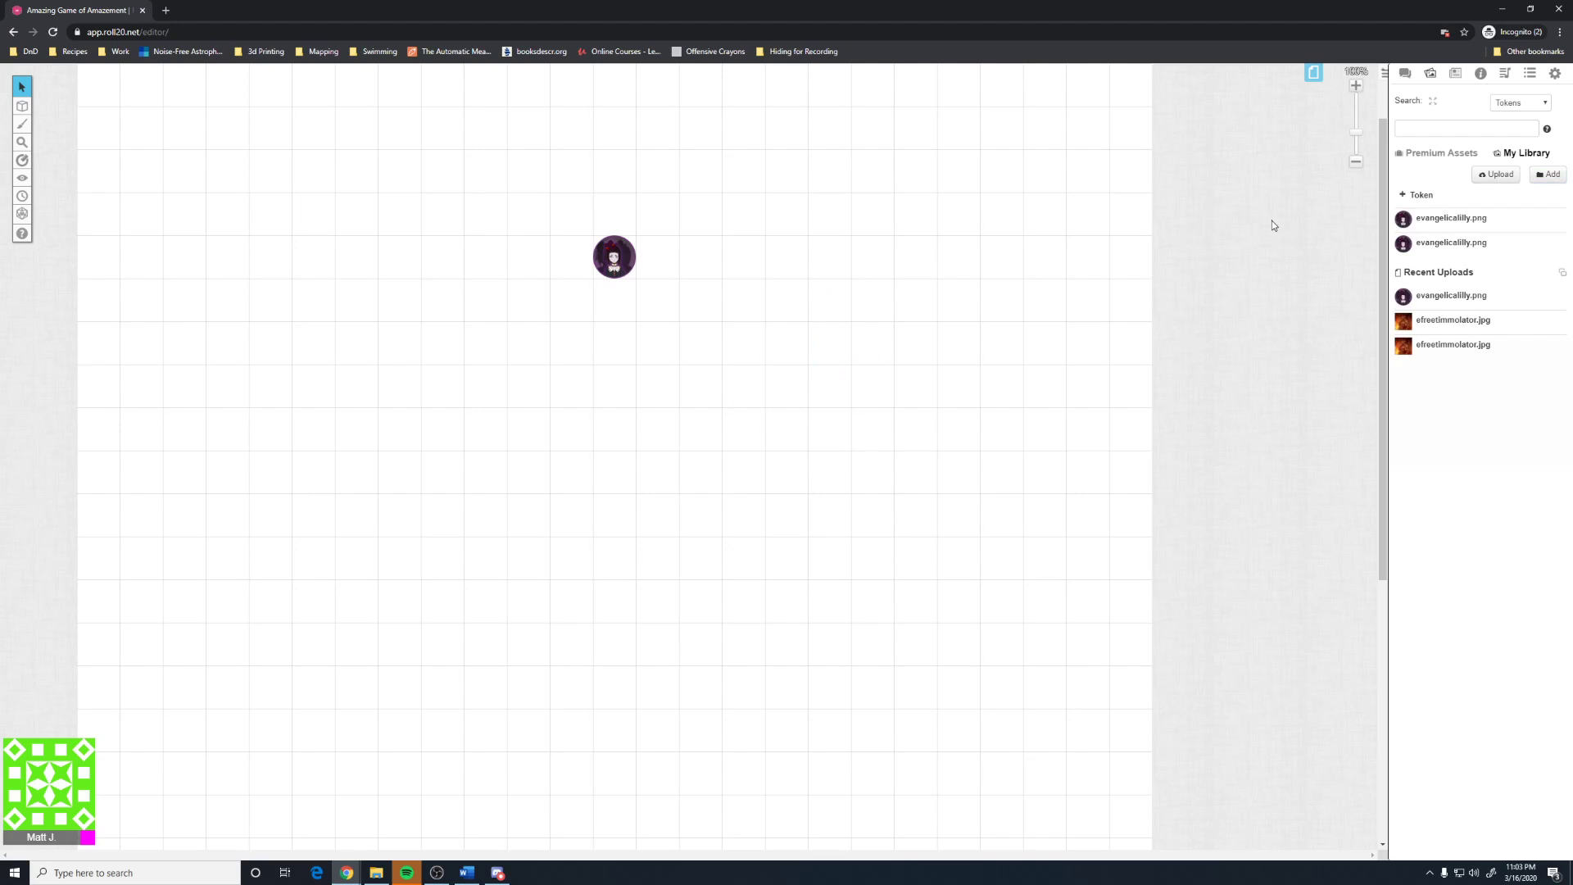
- Expand the Token folder and add more copies of evangelicalilly.png to it
left_click(1418, 197)
left_click_drag(1404, 218, 1462, 234)
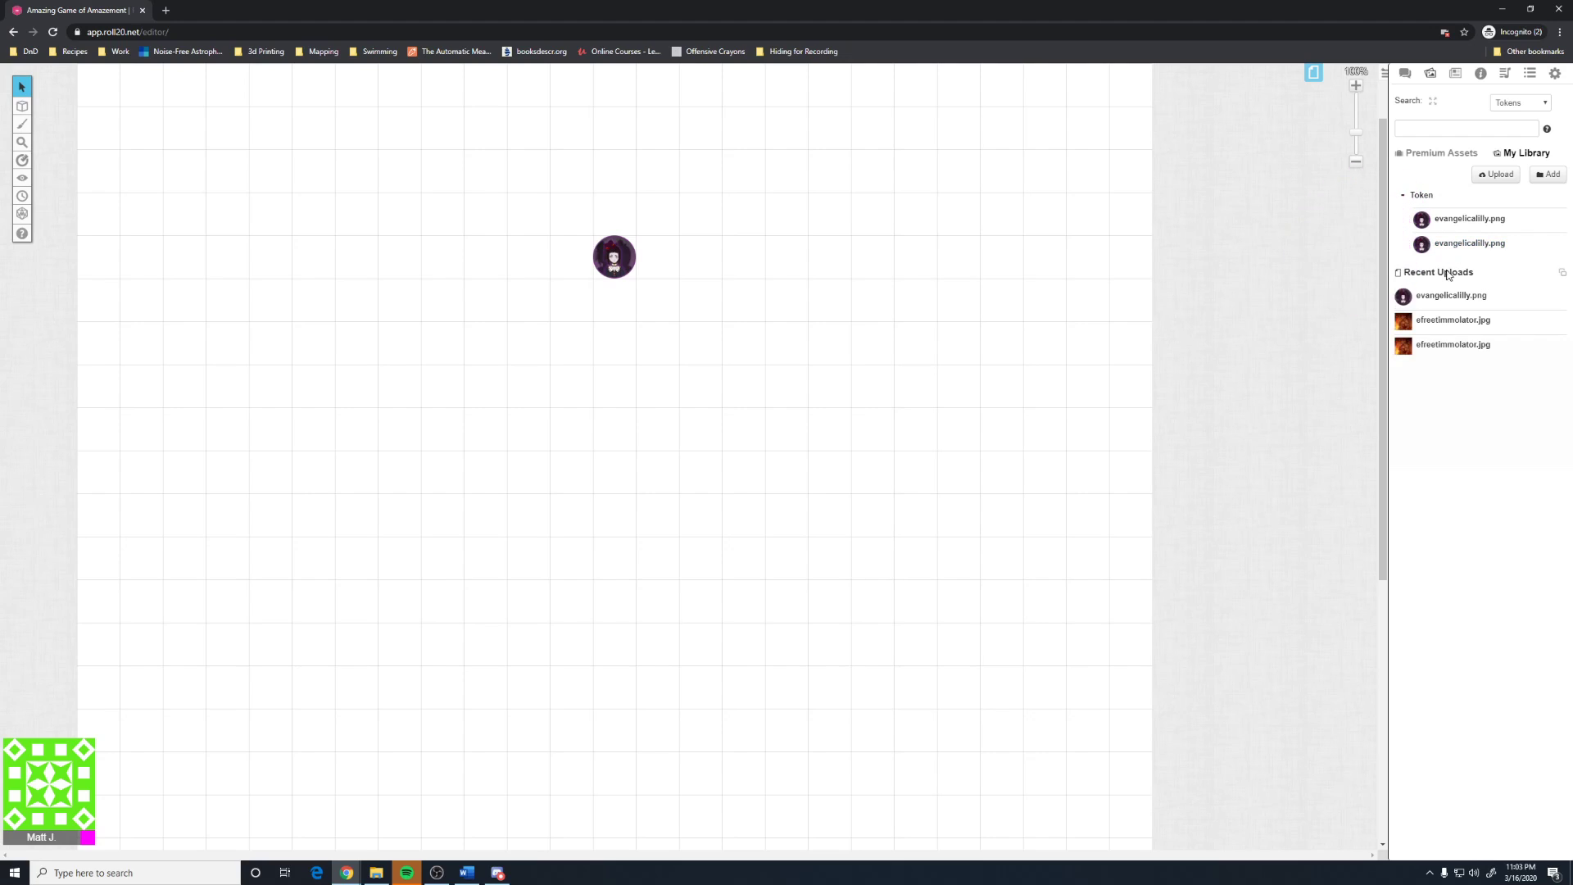
left_click_drag(1442, 296, 1472, 270)
left_click_drag(1450, 340, 1462, 270)
left_click_drag(1451, 368, 1455, 273)
left_click(1451, 272)
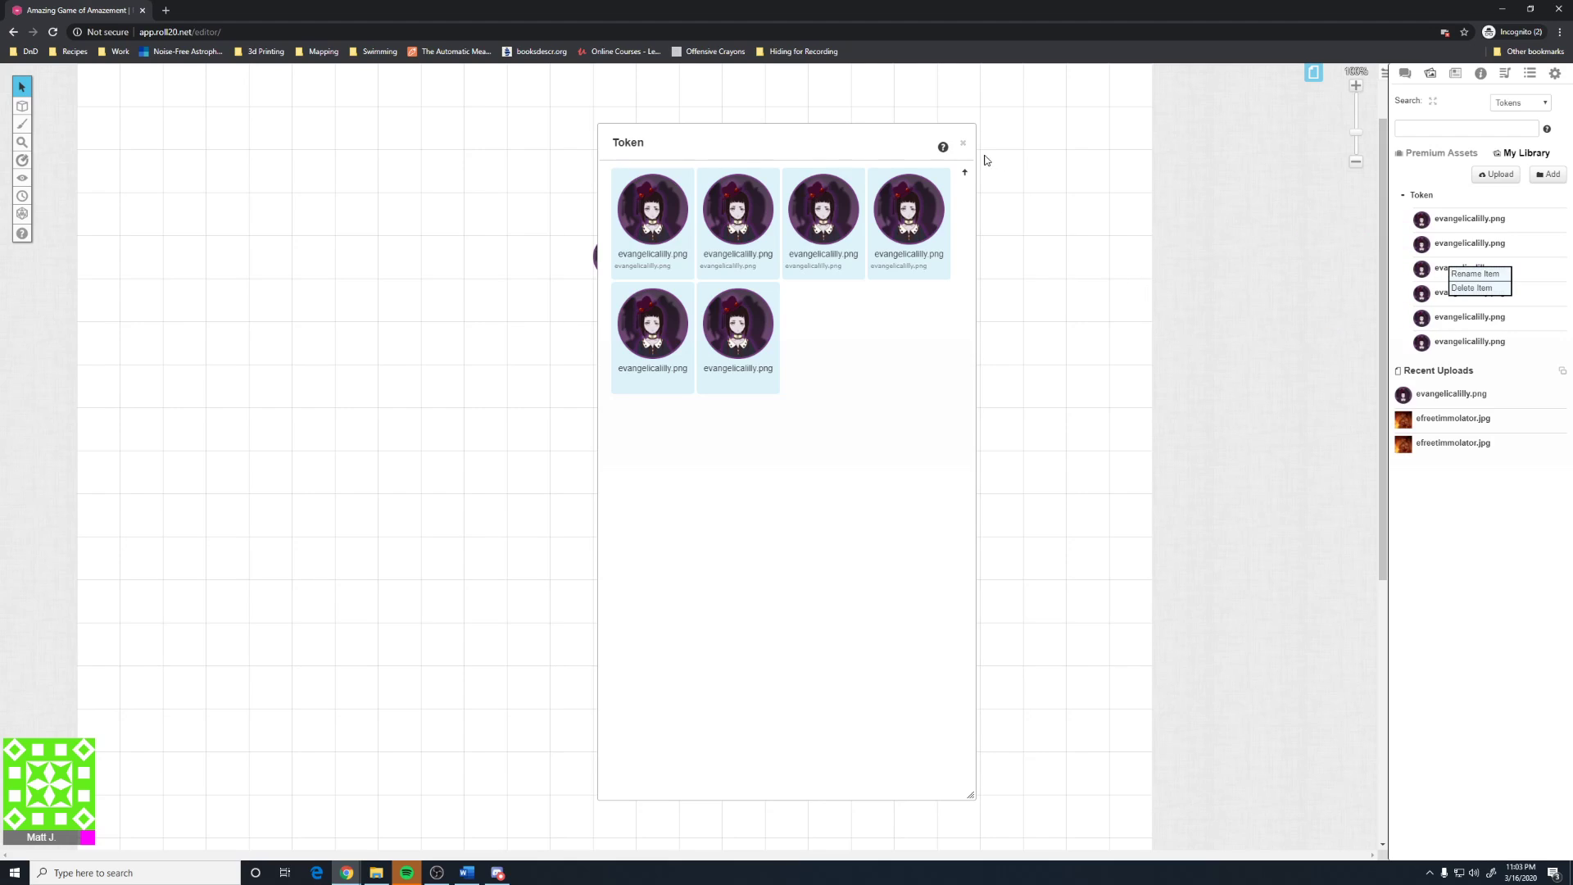
- Delete two copies of evangelicalilly.png from the Token folder and permanently delete the image from the recent uploads
left_click(966, 145)
left_click_drag(1466, 270, 1466, 295)
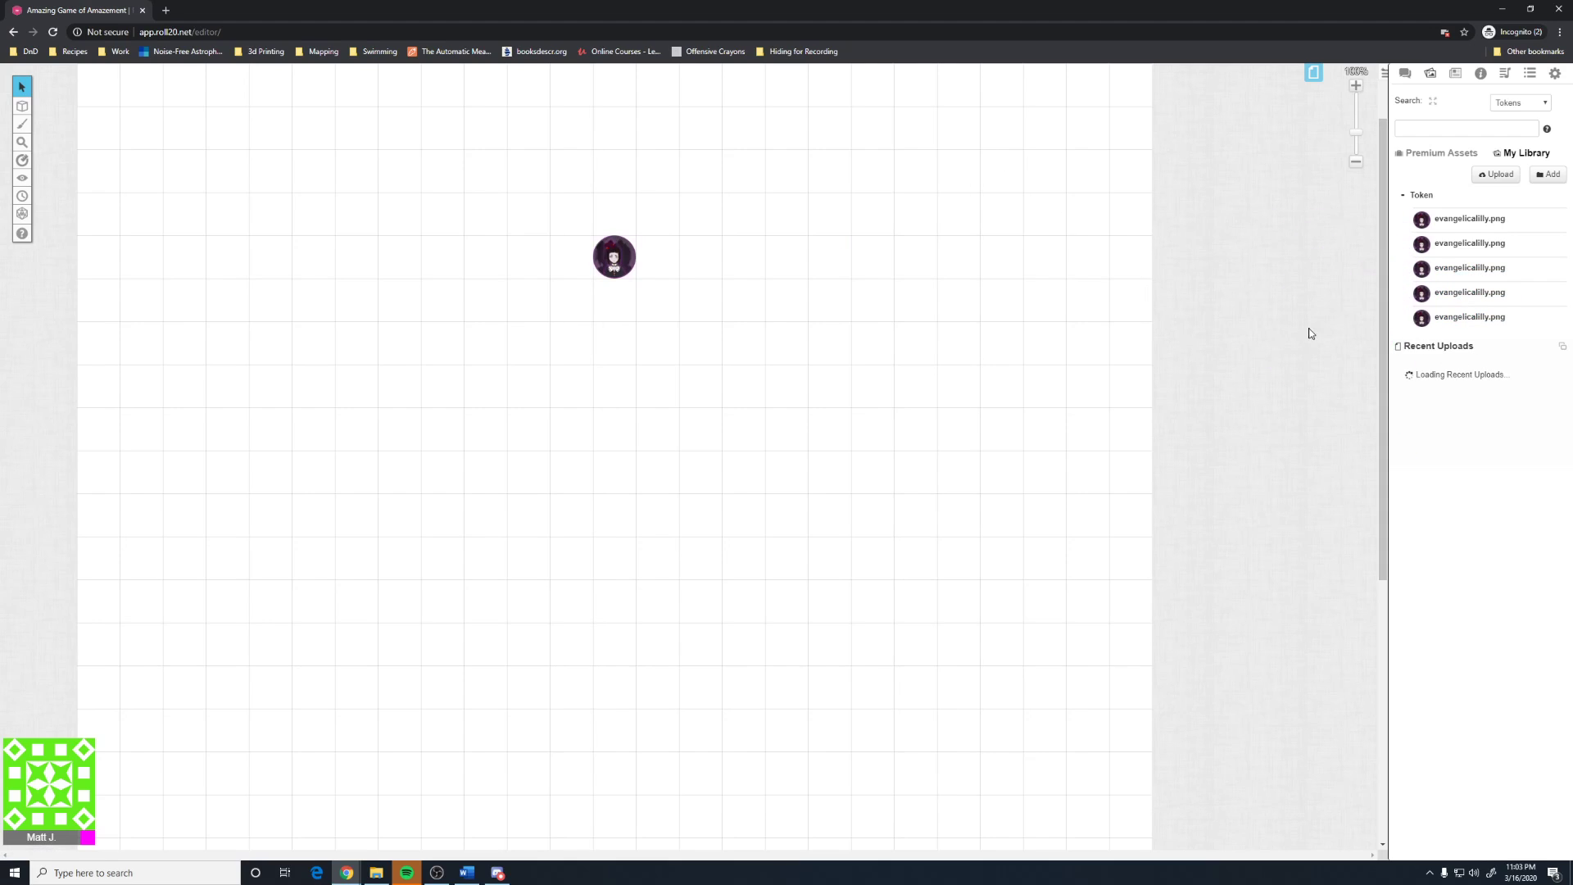
right_click(1466, 270)
left_click(1481, 283)
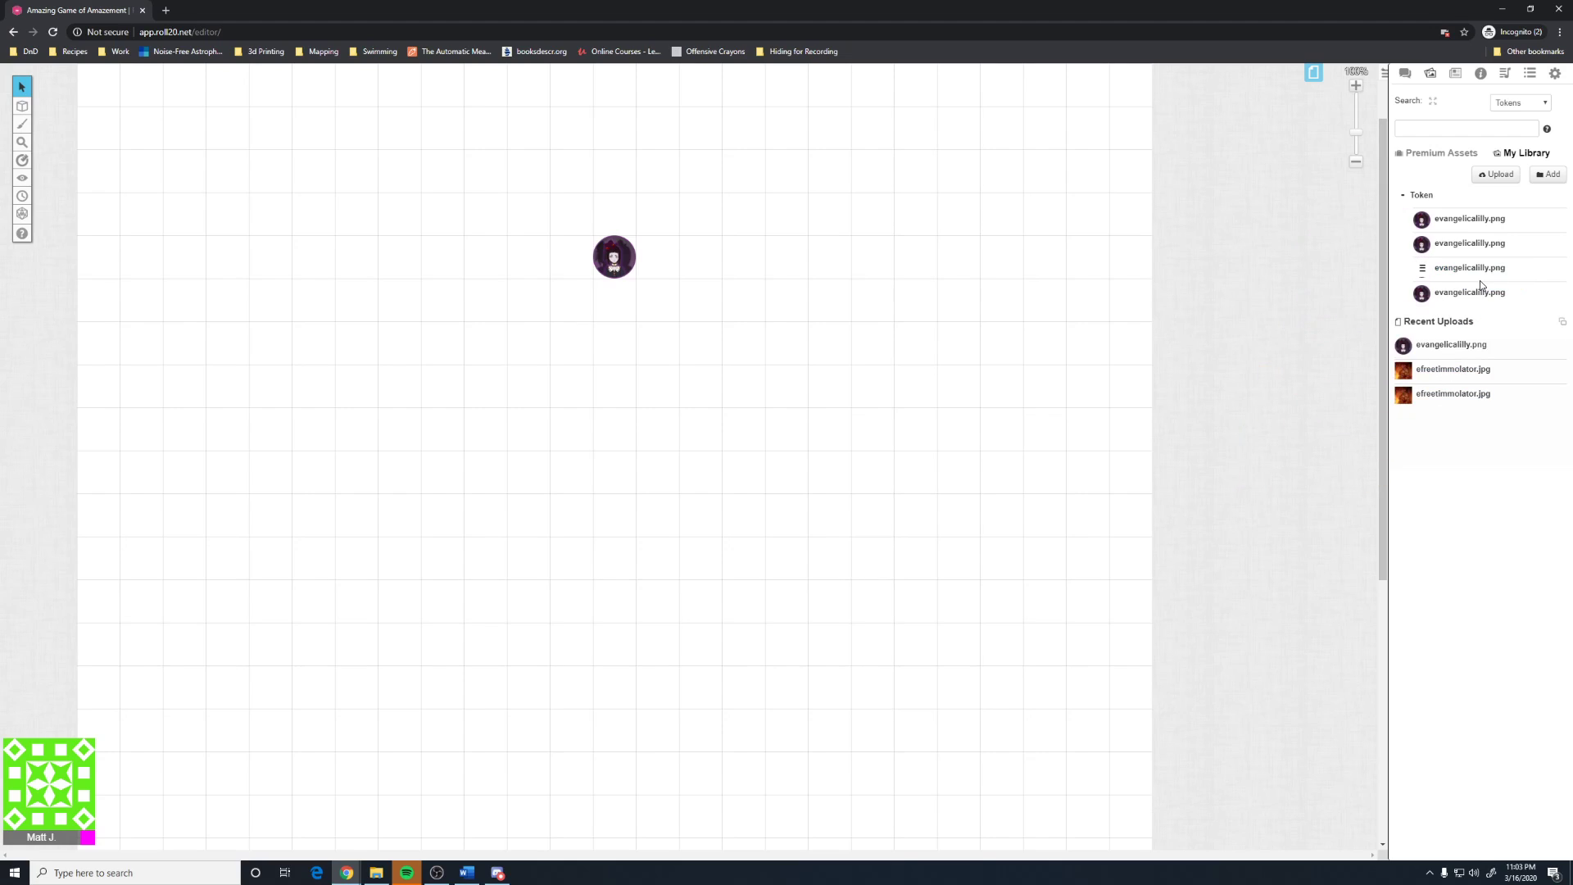
right_click(1440, 349)
left_click(1458, 367)
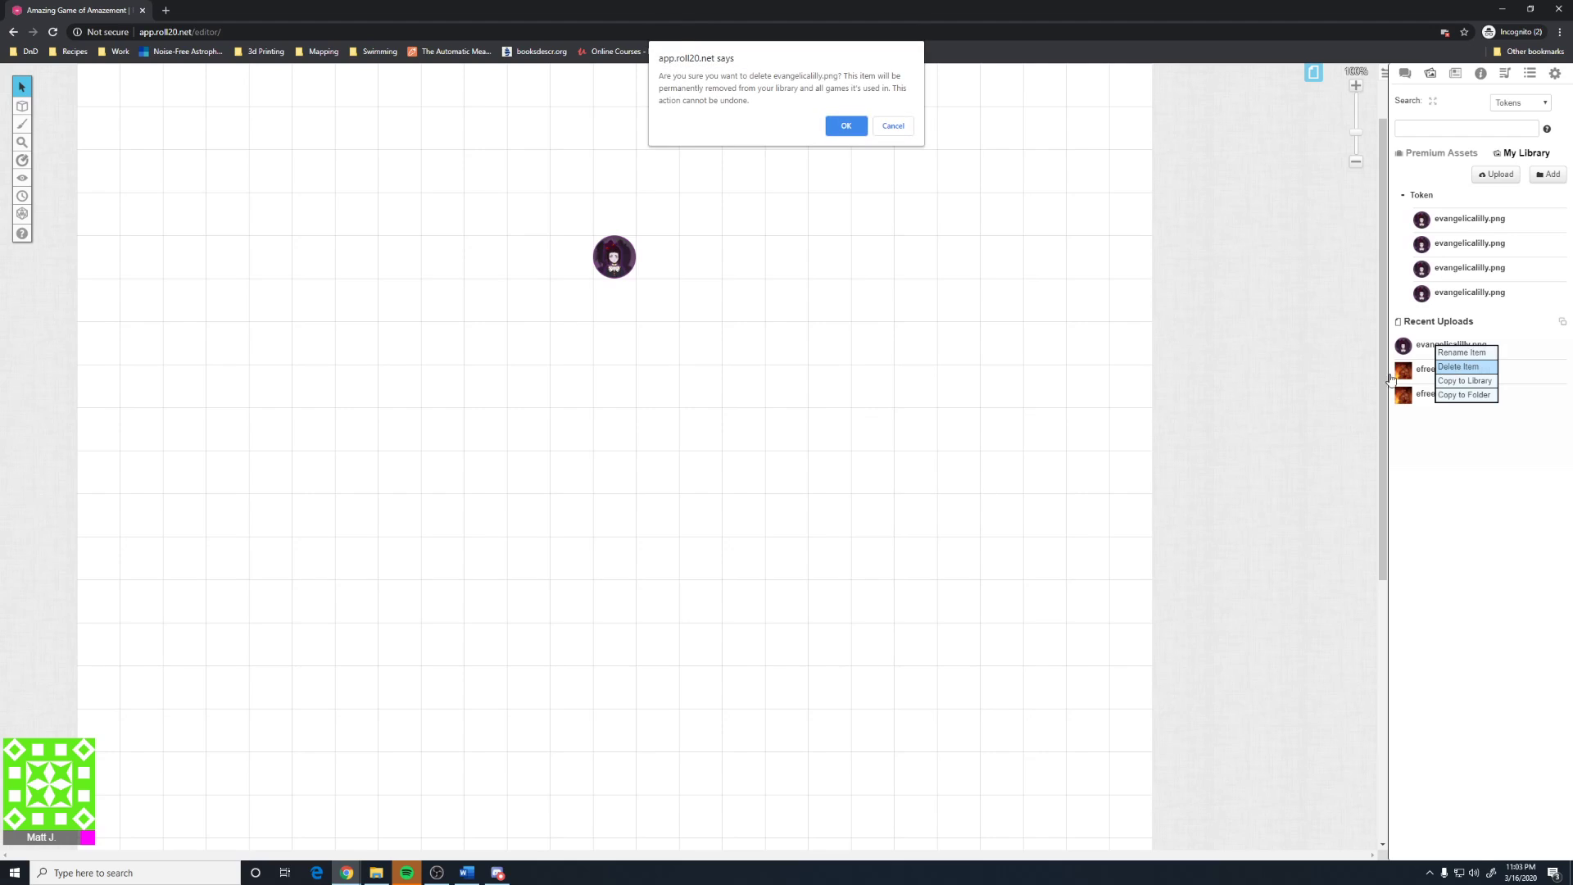
left_click(840, 129)
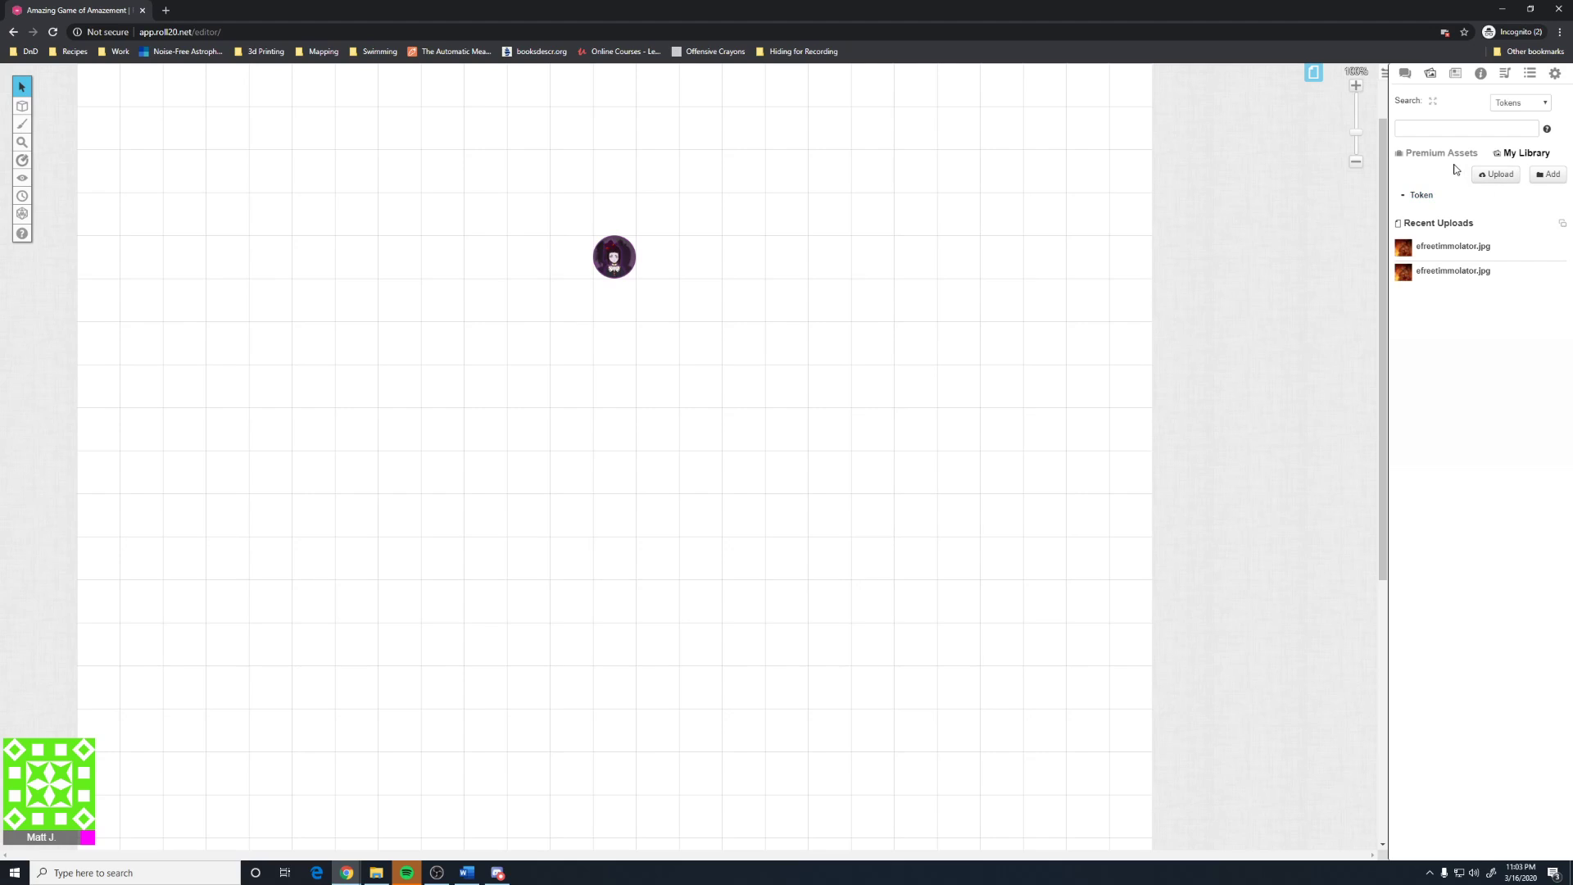
- Place a marine token from the free "20 - Soldiers" set in the lower right part of the map
left_click(1418, 154)
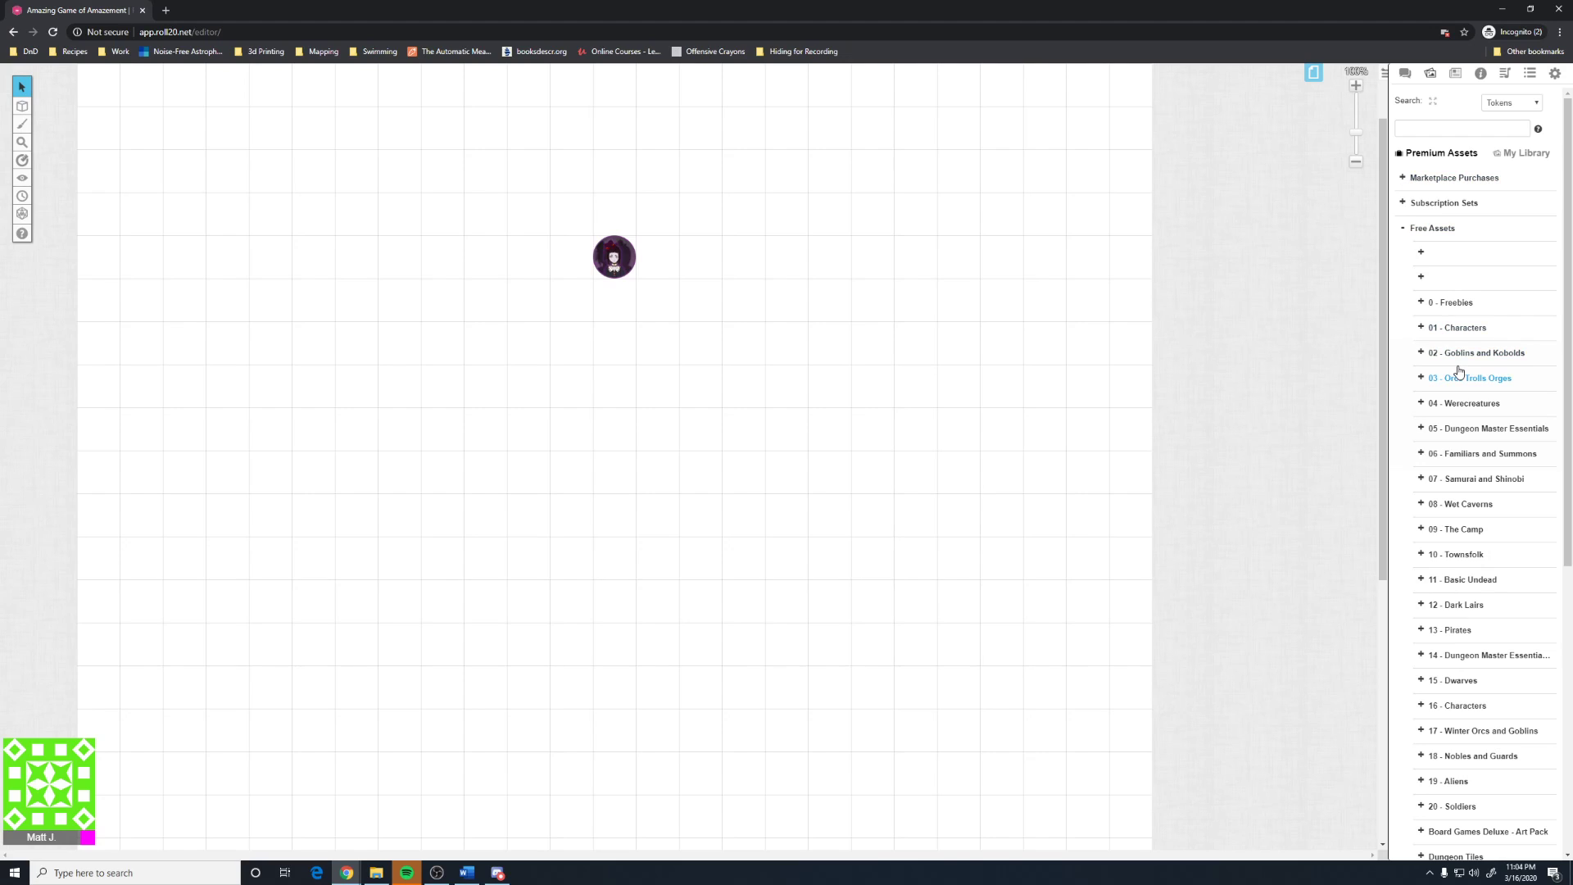
scroll(1442, 370, "down", 5)
scroll(1458, 369, "down", 1)
left_click(1450, 336)
mouse_move(1477, 518)
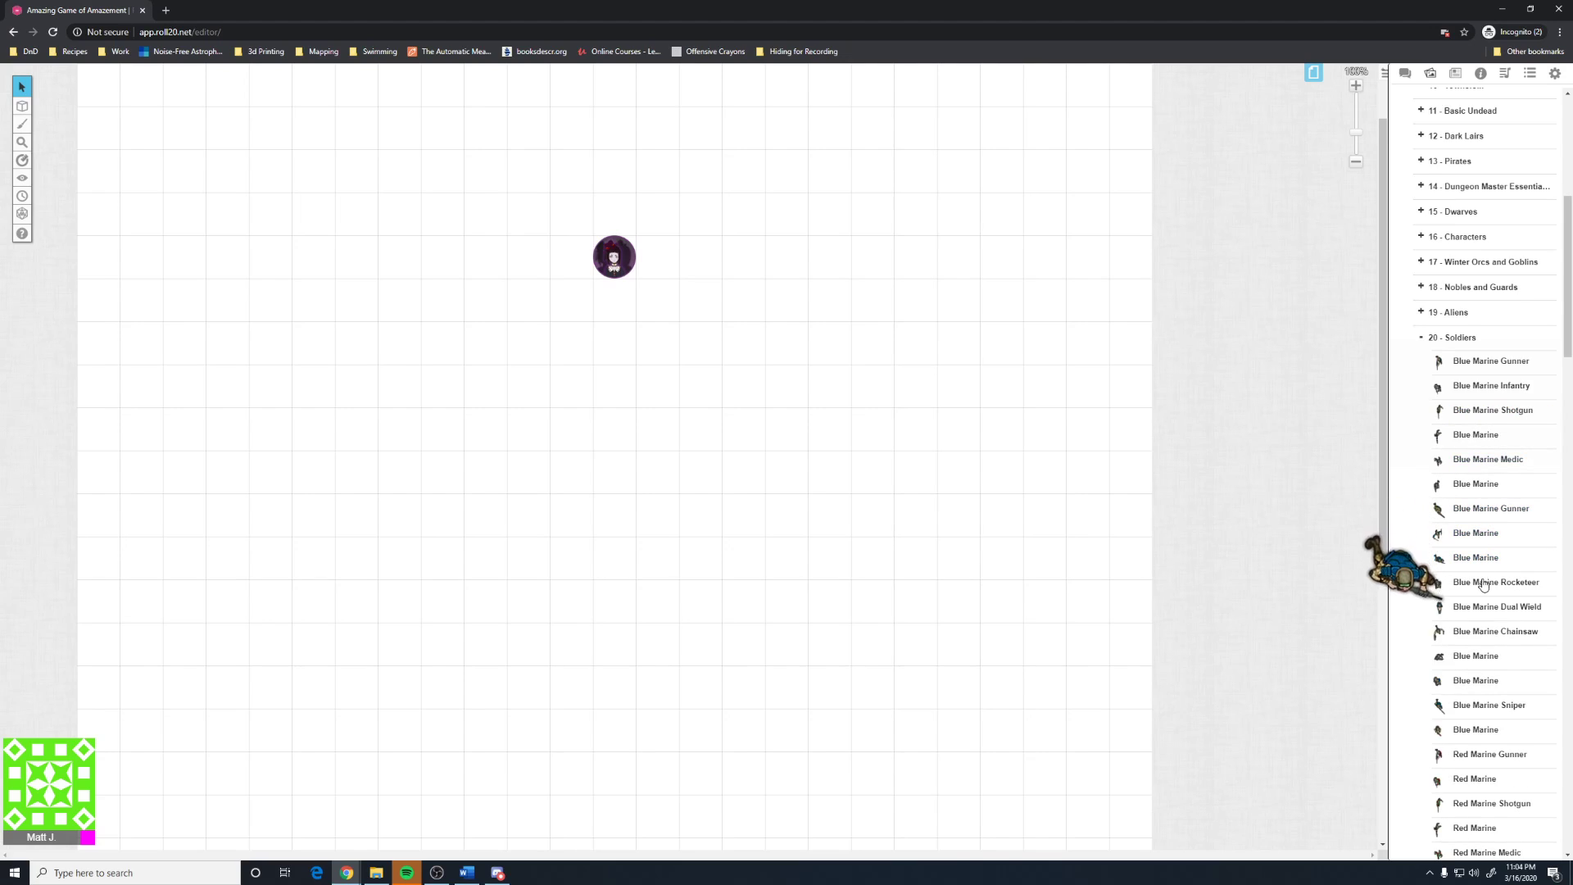
scroll(1496, 627, "down", 5)
left_click_drag(1496, 631, 889, 537)
- Add a new character to the journal and save it with its default details
left_click(1451, 75)
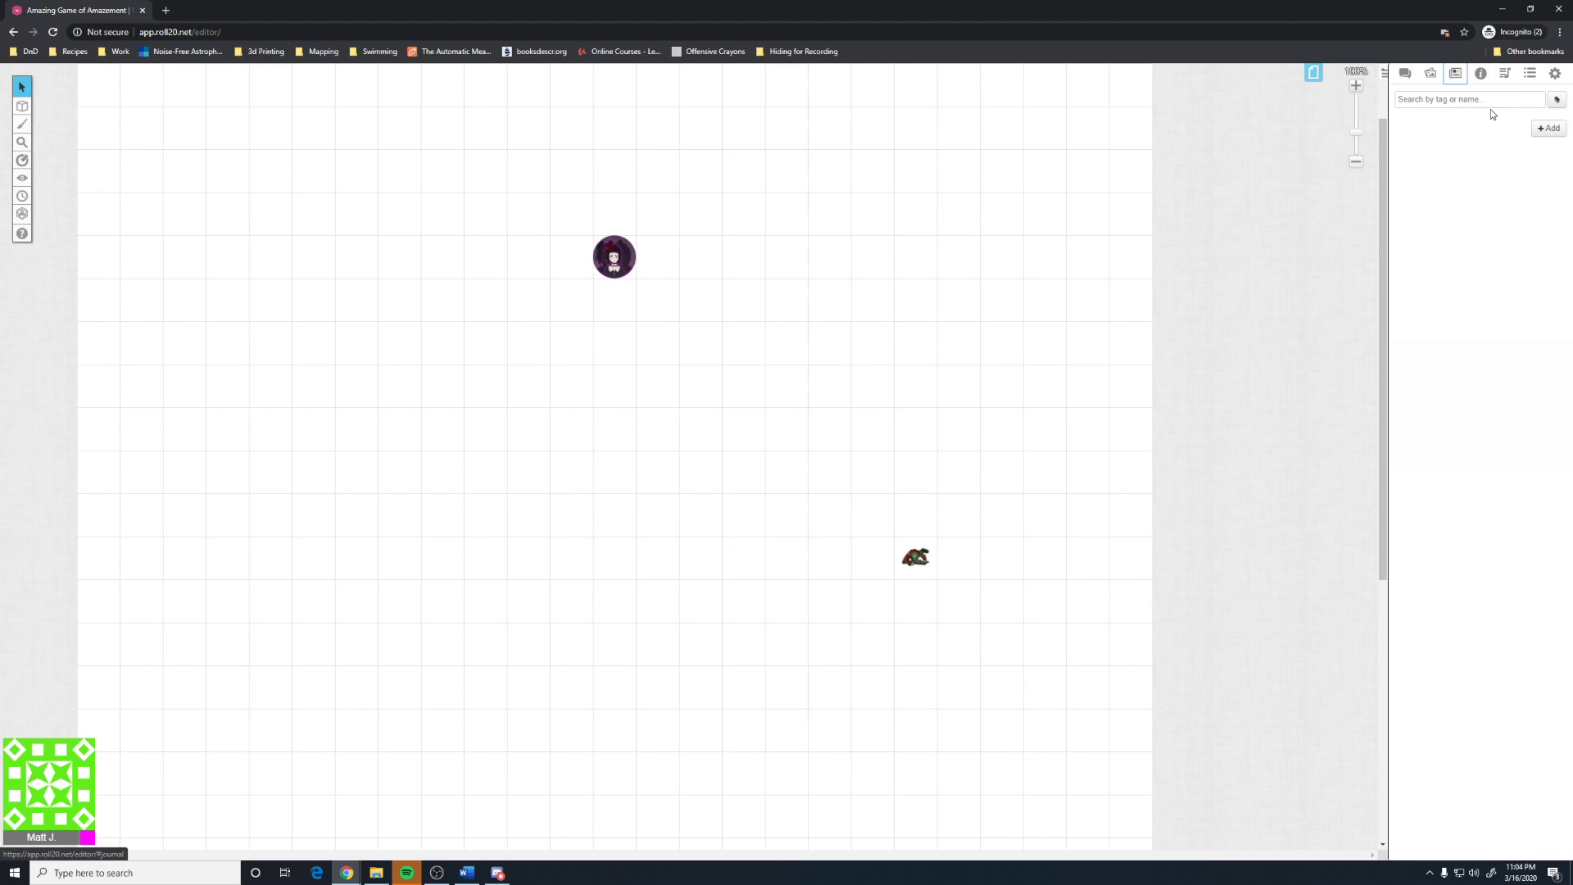
left_click(1538, 131)
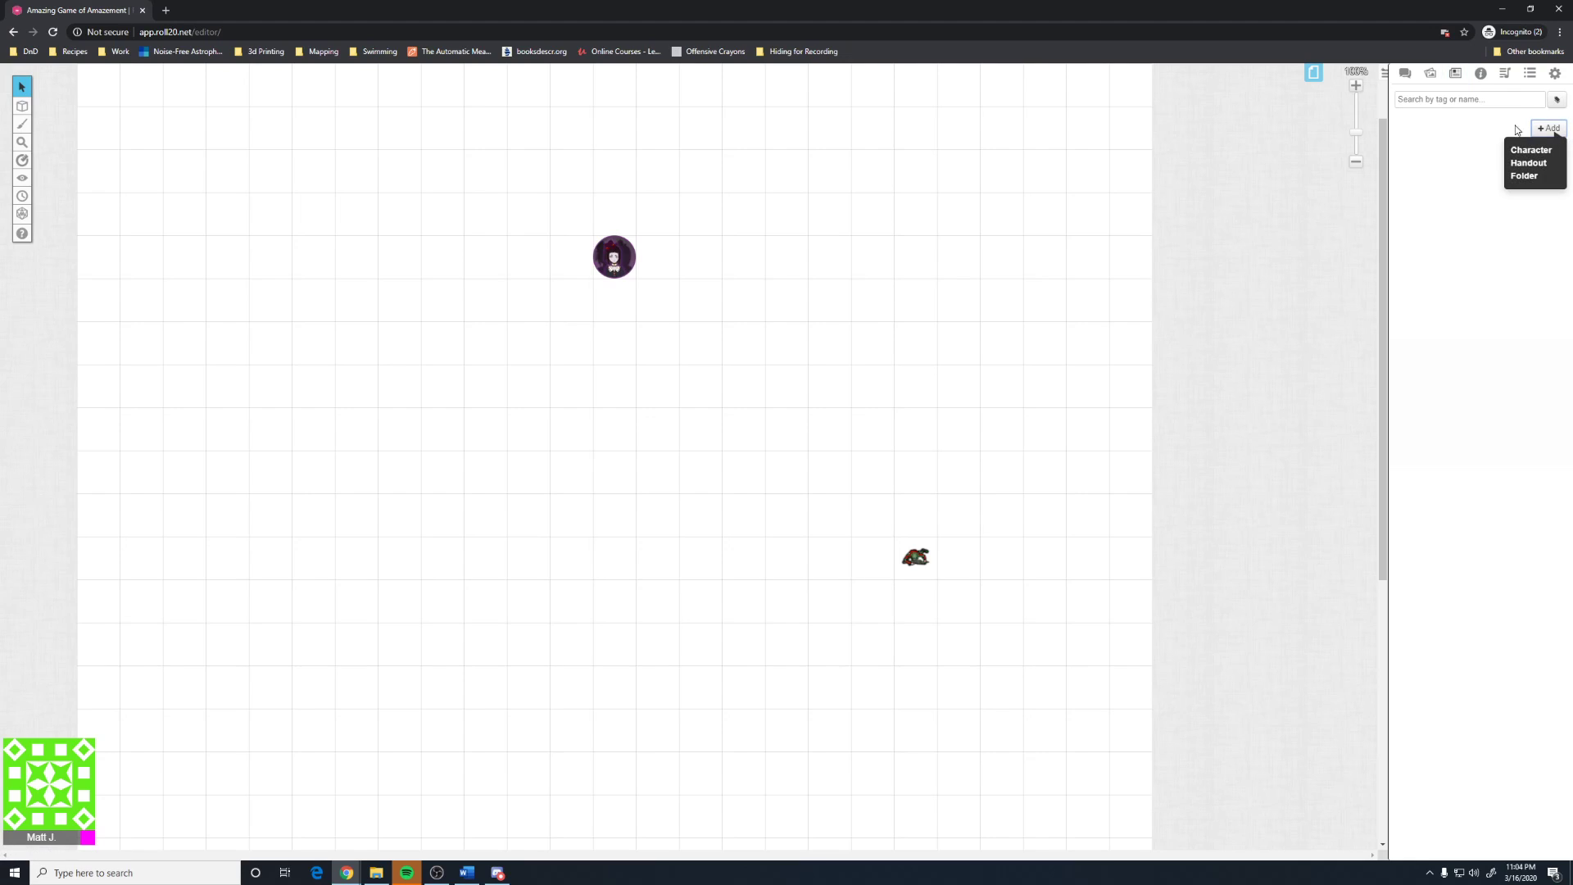
left_click(1527, 156)
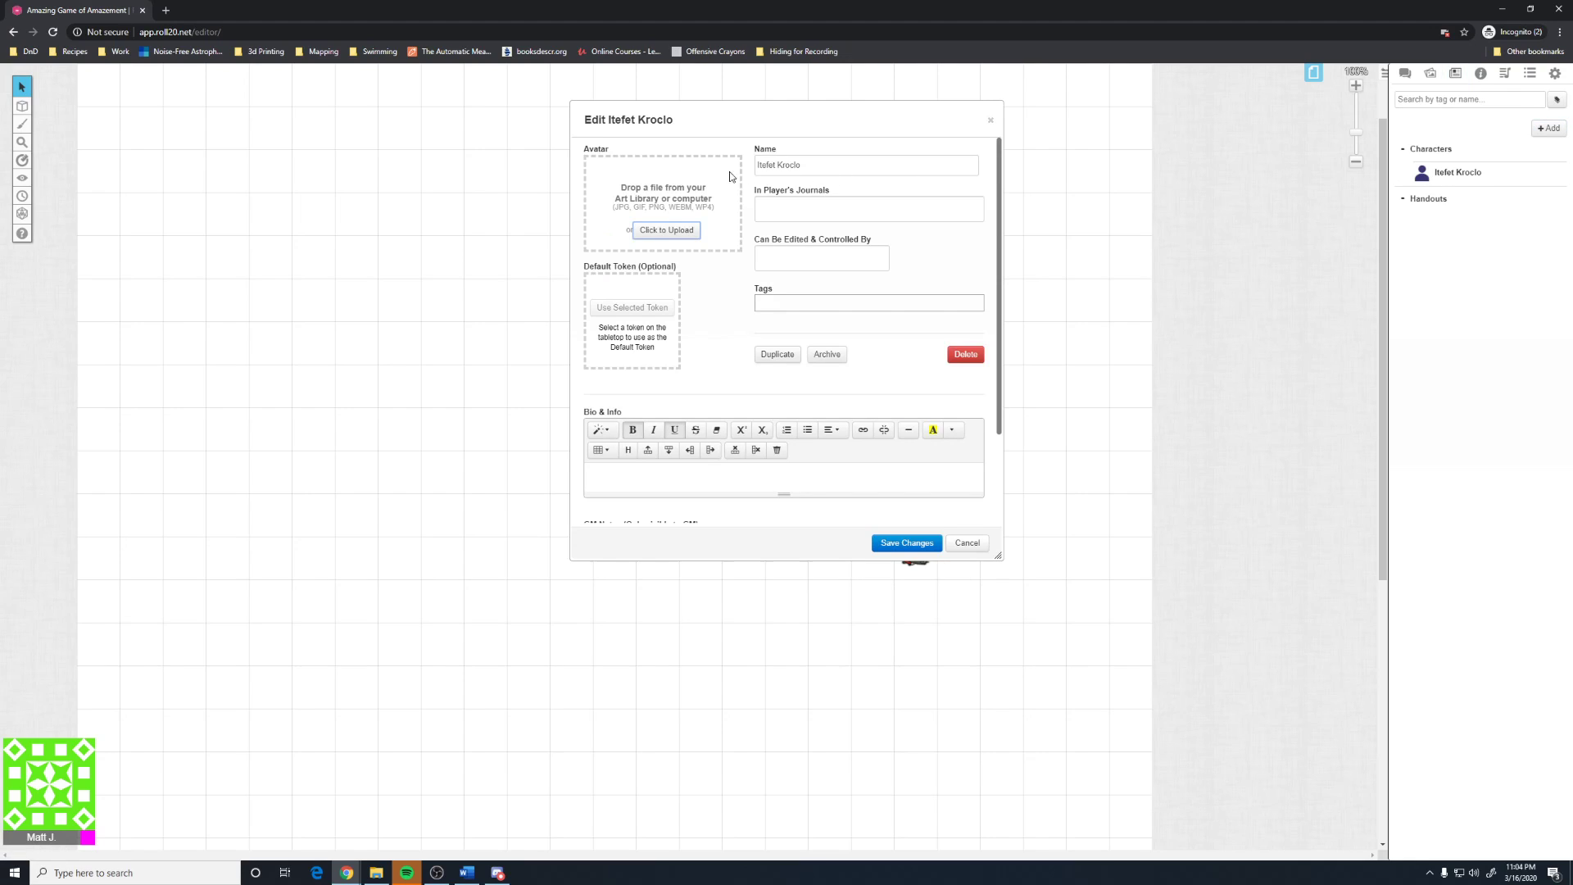
left_click(905, 541)
- Add a new handout to the journal and save it with its default details
left_click(1546, 128)
left_click(1527, 170)
left_click(906, 540)
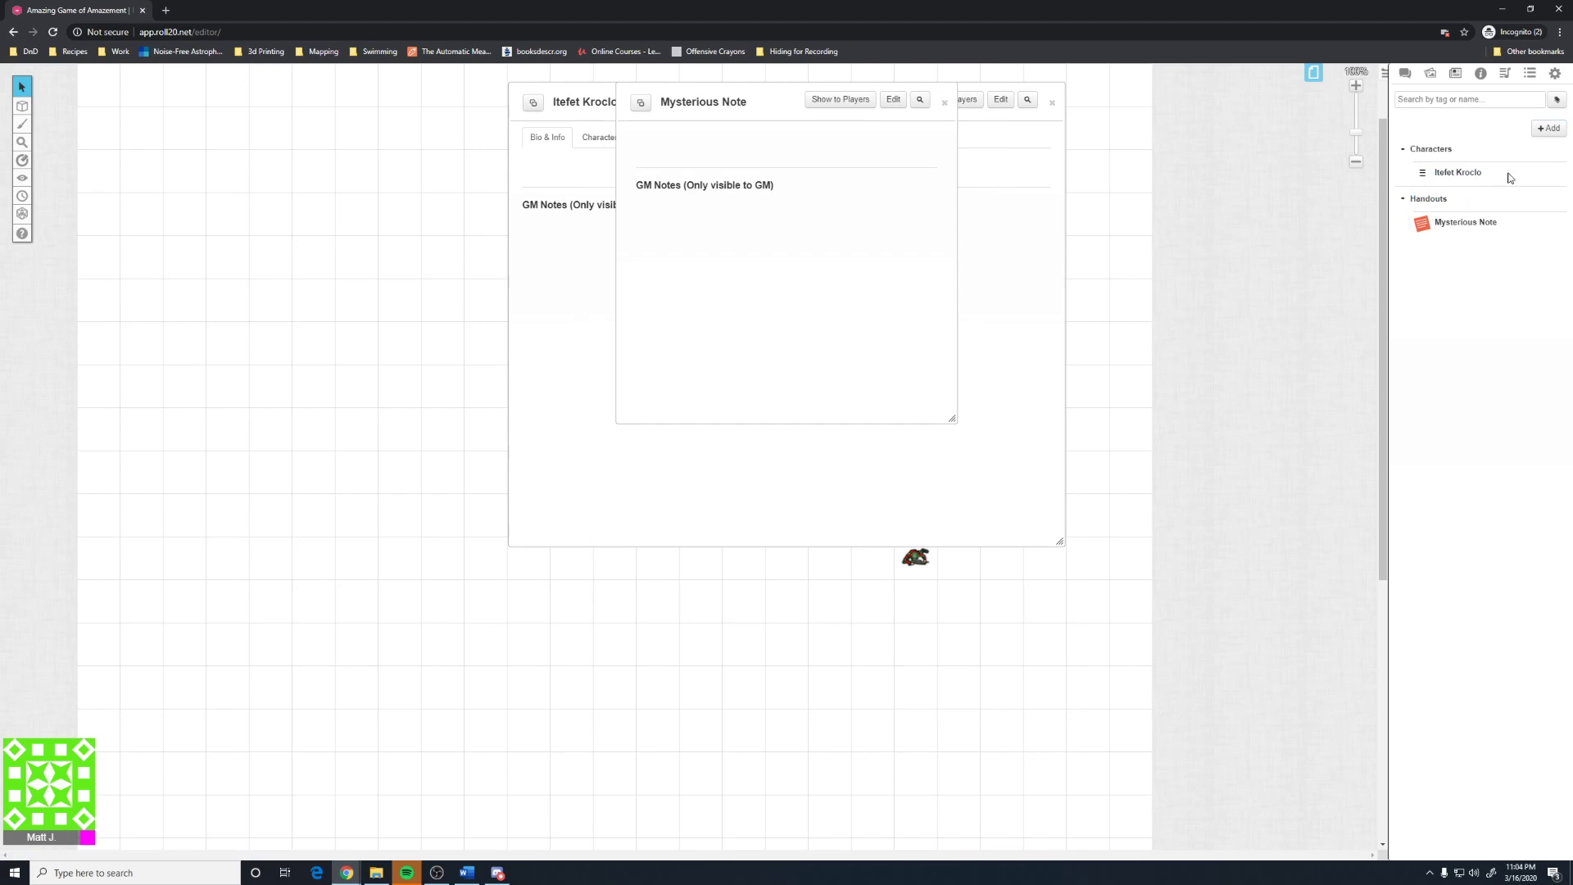
- Add a folder named "Folders" to the journal
left_click(1548, 129)
left_click(1526, 176)
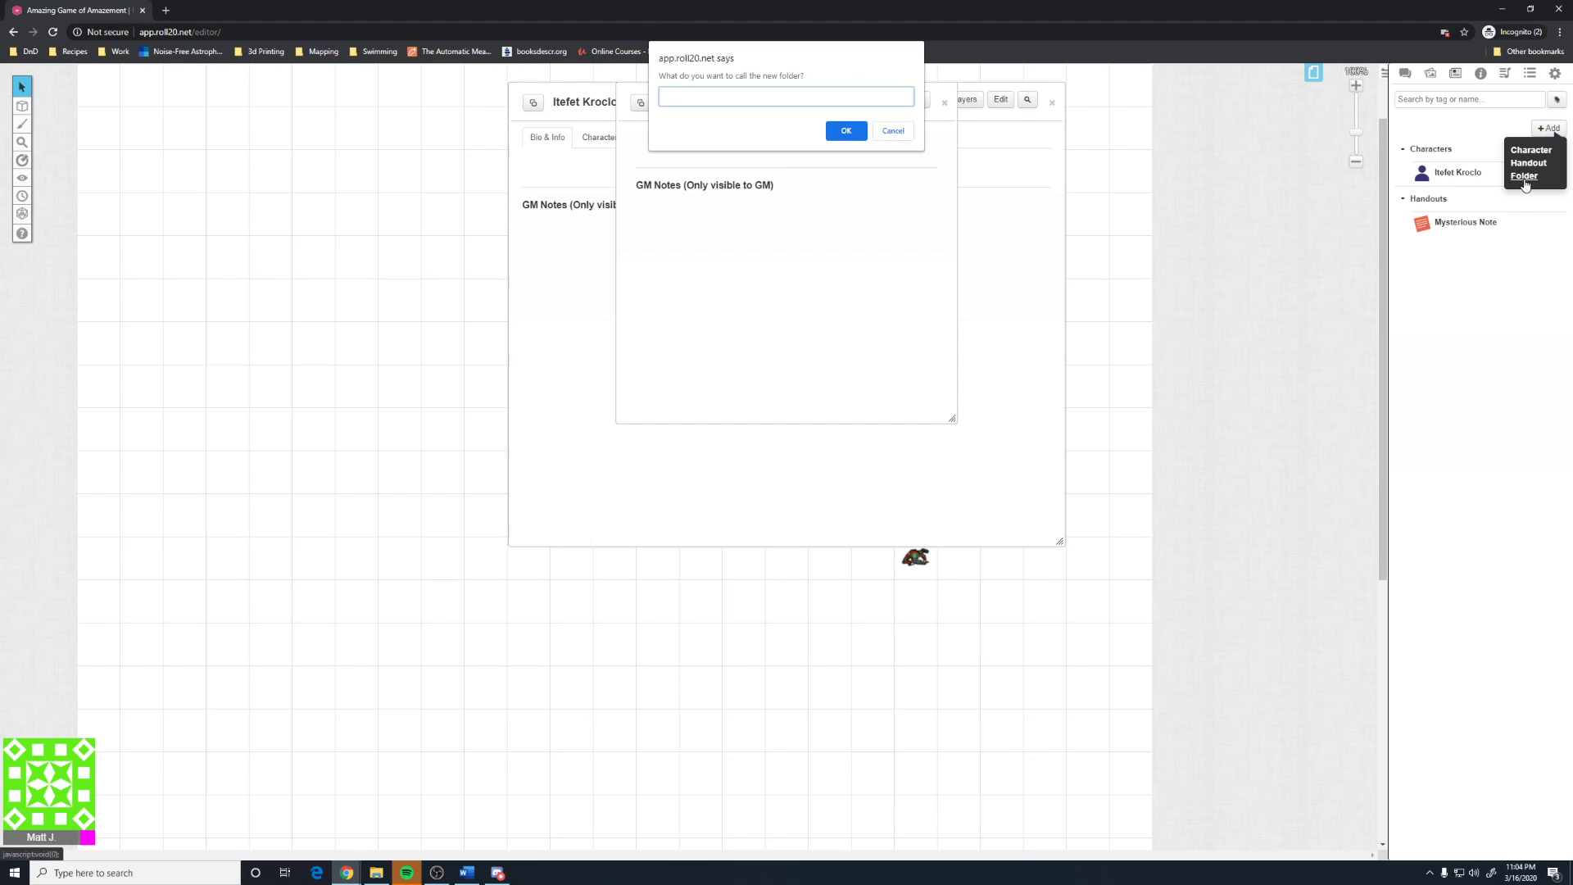
key("Return")
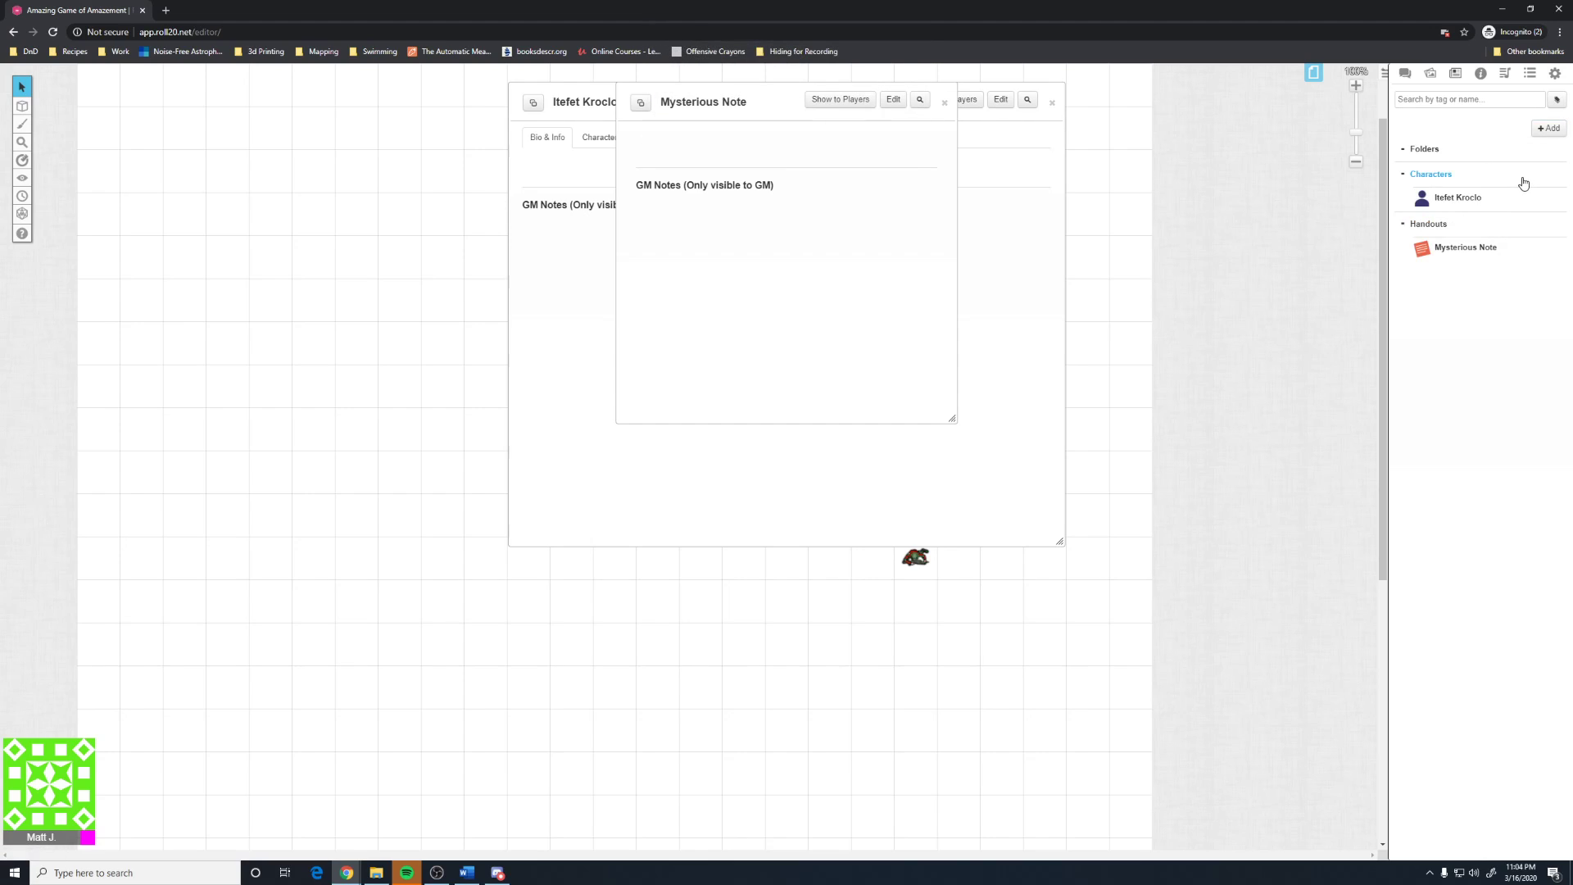
- Rearrange the journal's character and handout entries under the Characters and Handouts folders, and close both entry windows
mouse_move(1423, 201)
left_mouse_down()
mouse_move(1425, 148)
mouse_move(1435, 204)
mouse_move(1434, 174)
left_mouse_up()
mouse_move(1422, 256)
left_mouse_down()
mouse_move(1427, 182)
mouse_move(1442, 190)
mouse_move(1422, 218)
mouse_move(1433, 295)
mouse_move(1441, 262)
left_mouse_up()
mouse_move(1442, 174)
left_mouse_down()
mouse_move(1422, 218)
mouse_move(1440, 218)
mouse_move(1436, 201)
left_mouse_up()
left_click(945, 102)
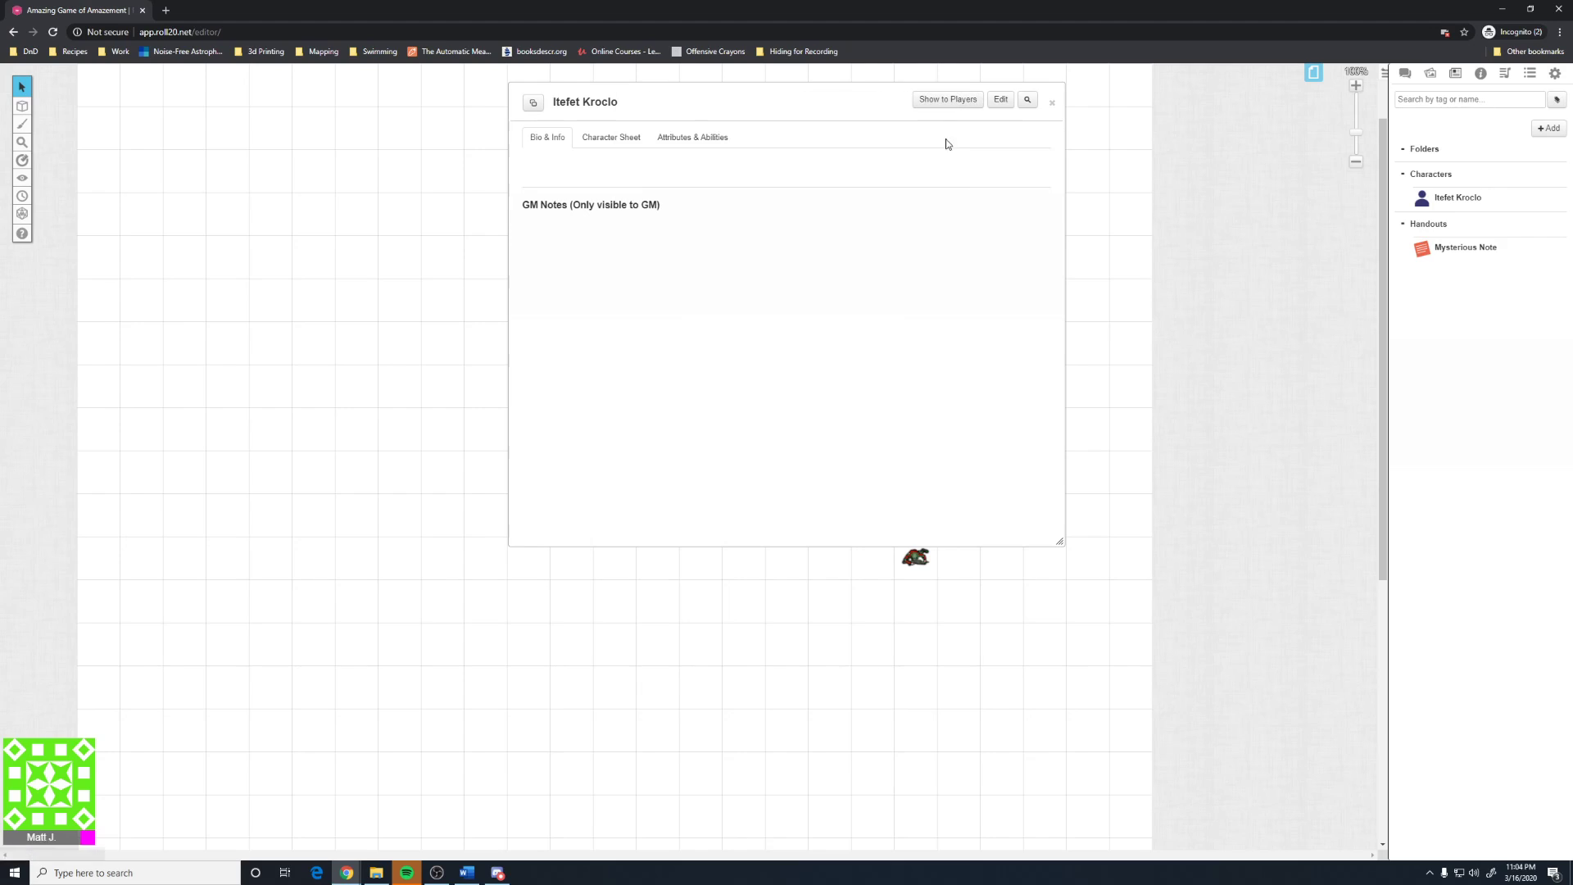
left_click(1052, 102)
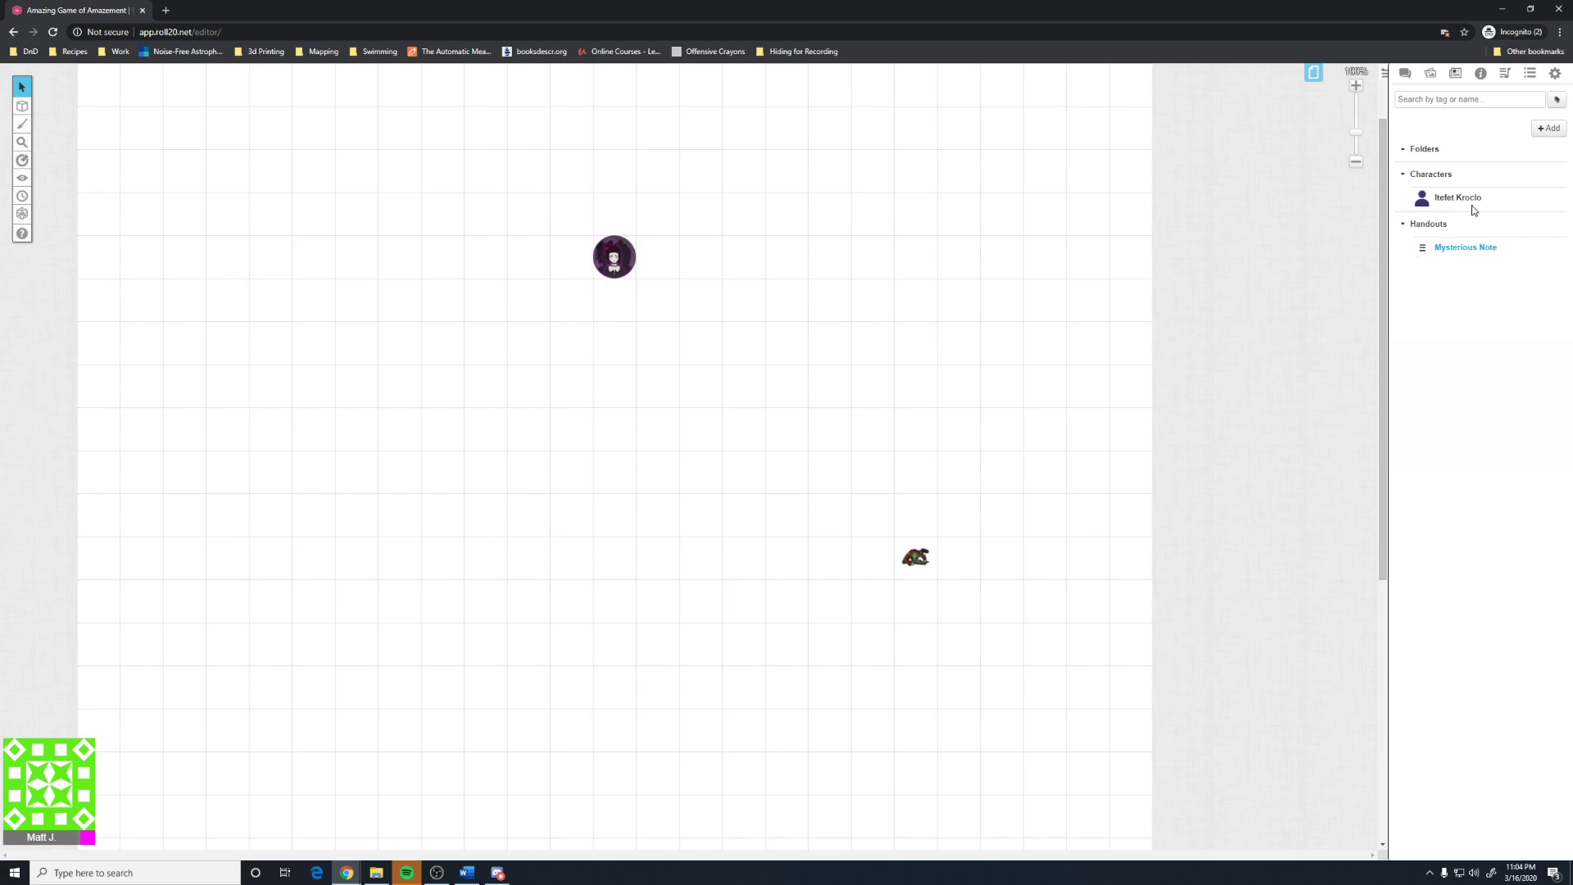
- Search the D&D 5th Edition compendium for "fireball" and open the Fireball spell entry over the map
left_click(1482, 75)
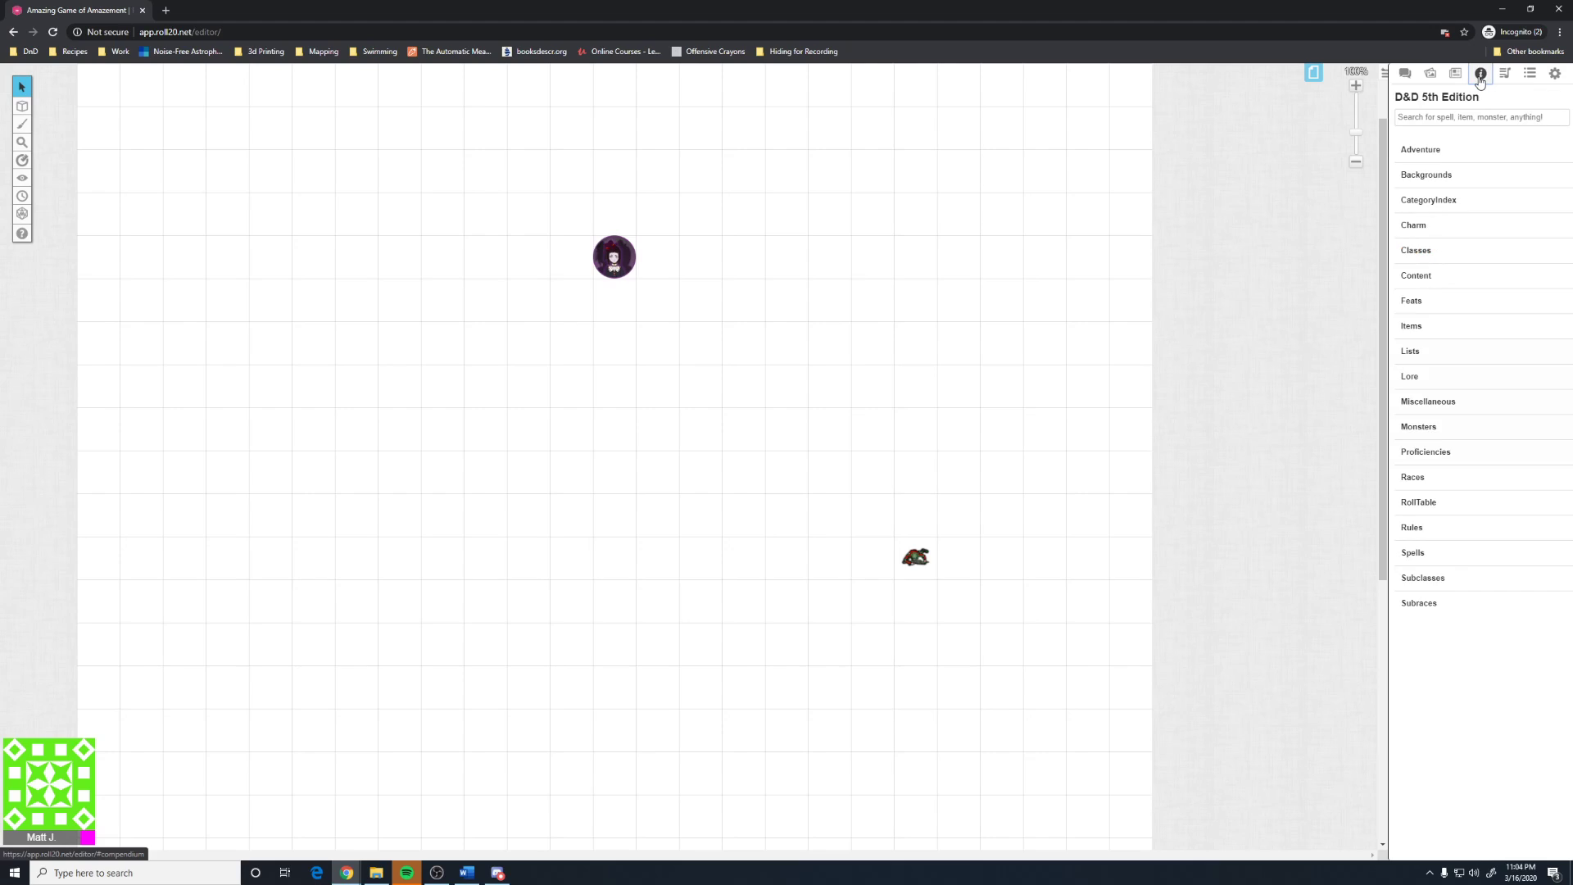
left_click(1478, 118)
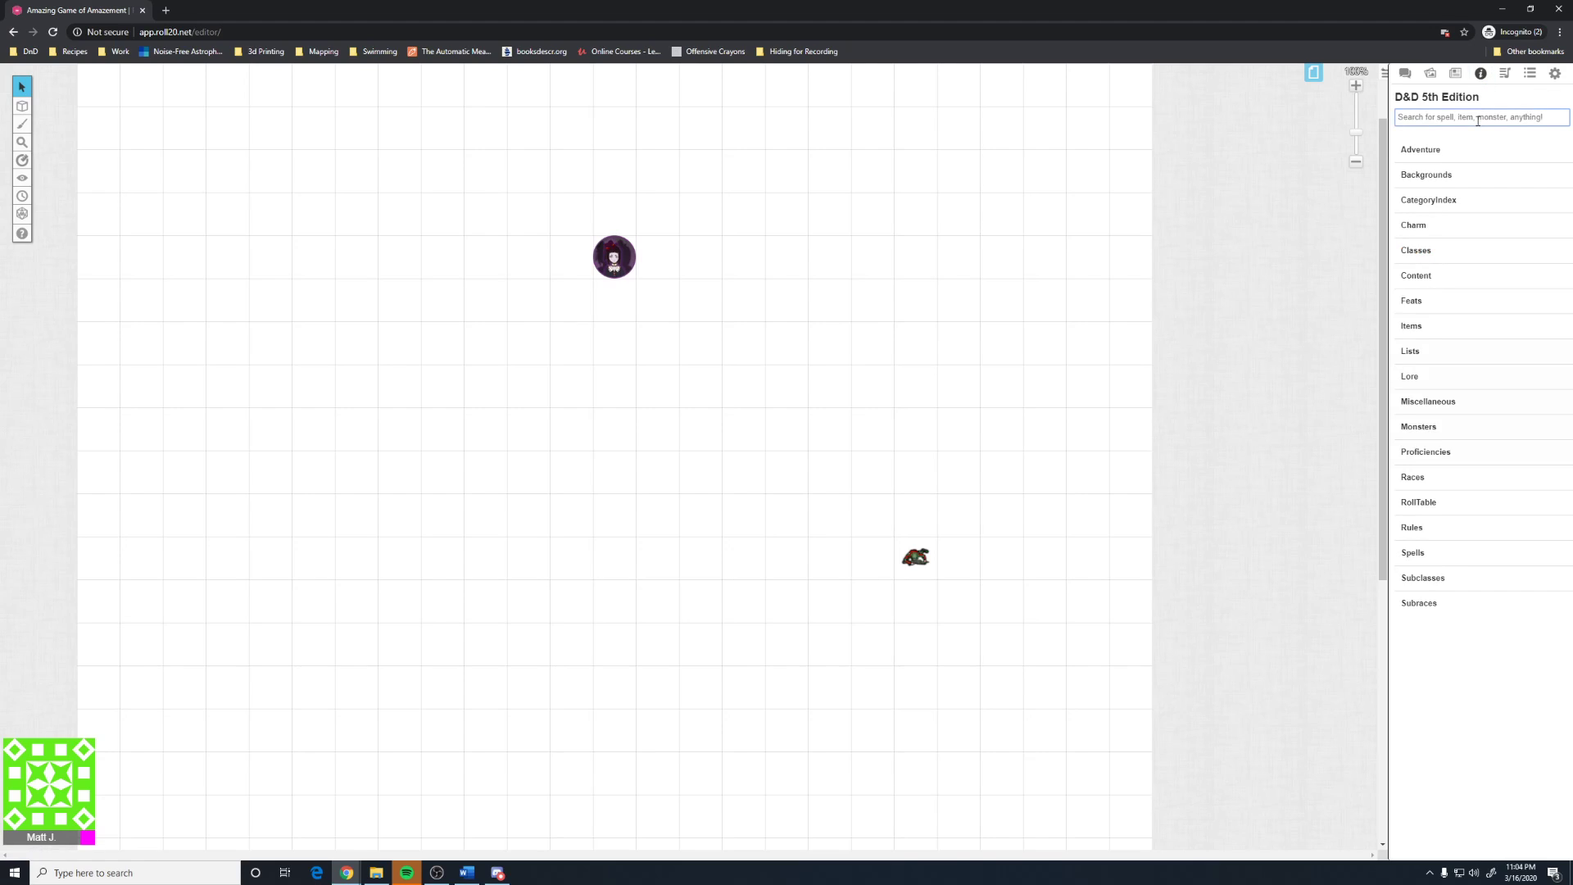
type("fireball")
key("Return")
left_click(1434, 200)
left_click_drag(717, 115, 477, 256)
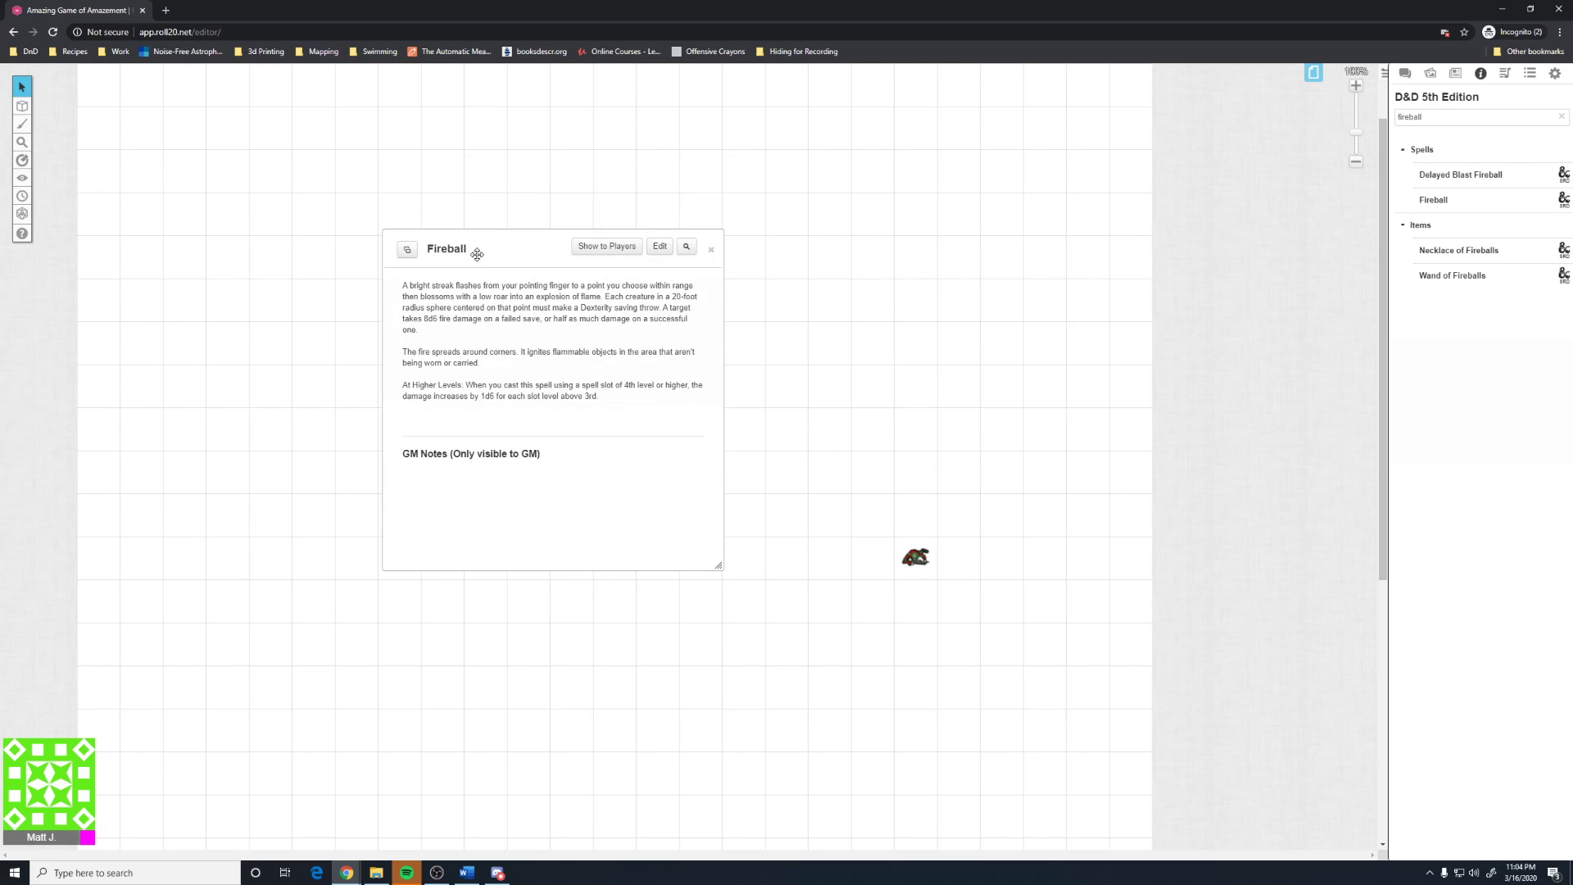
- Close the Fireball entry's window and delete the Fireball handout from the journal
left_click(1456, 73)
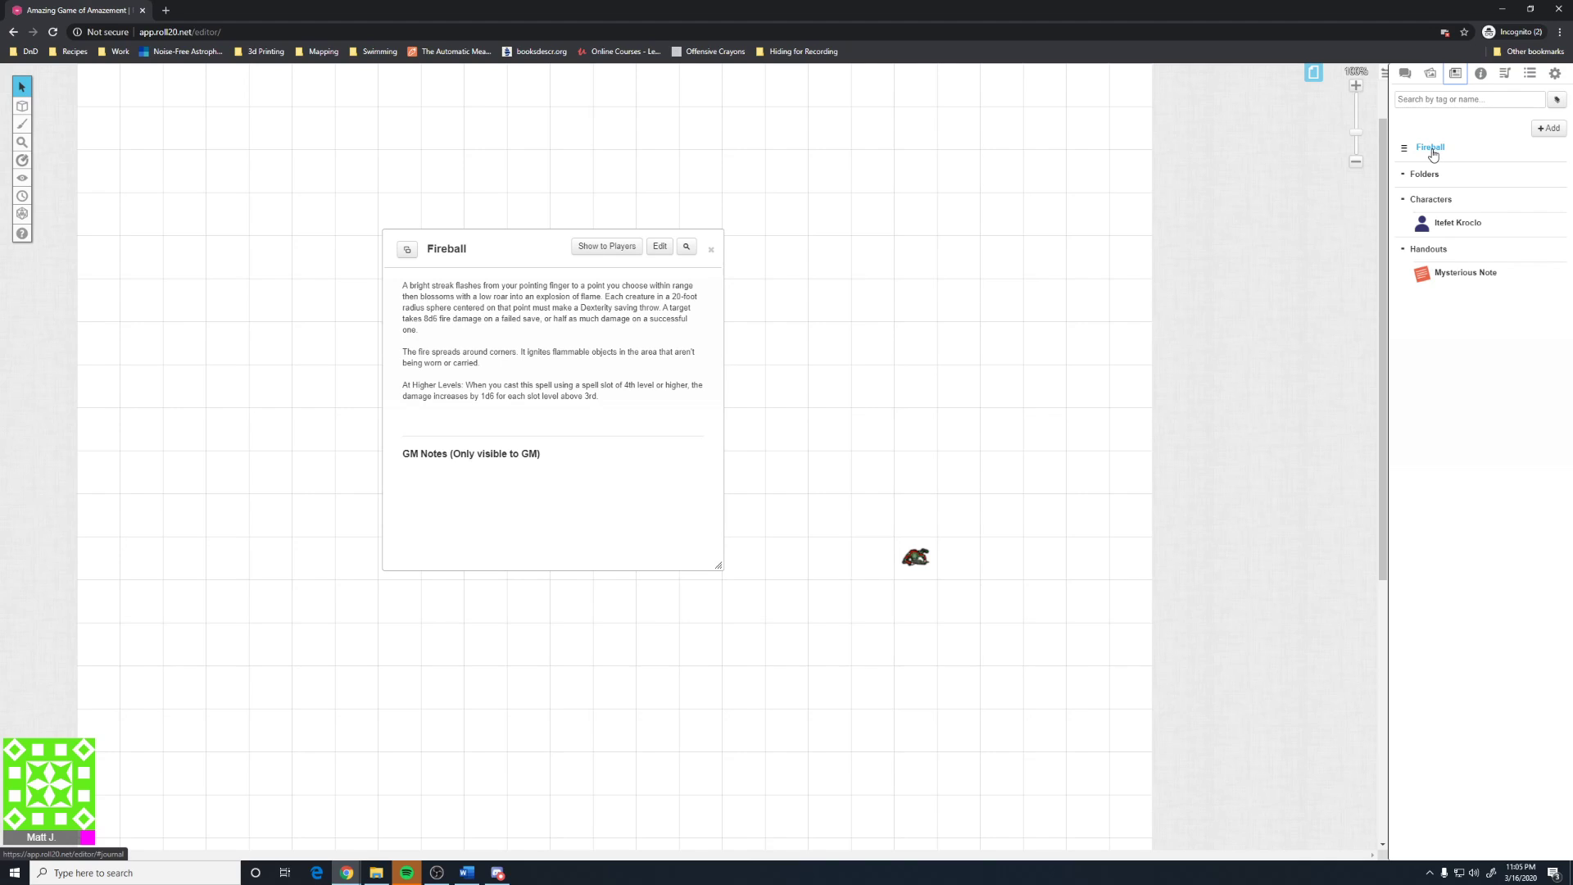
left_click_drag(492, 238, 781, 218)
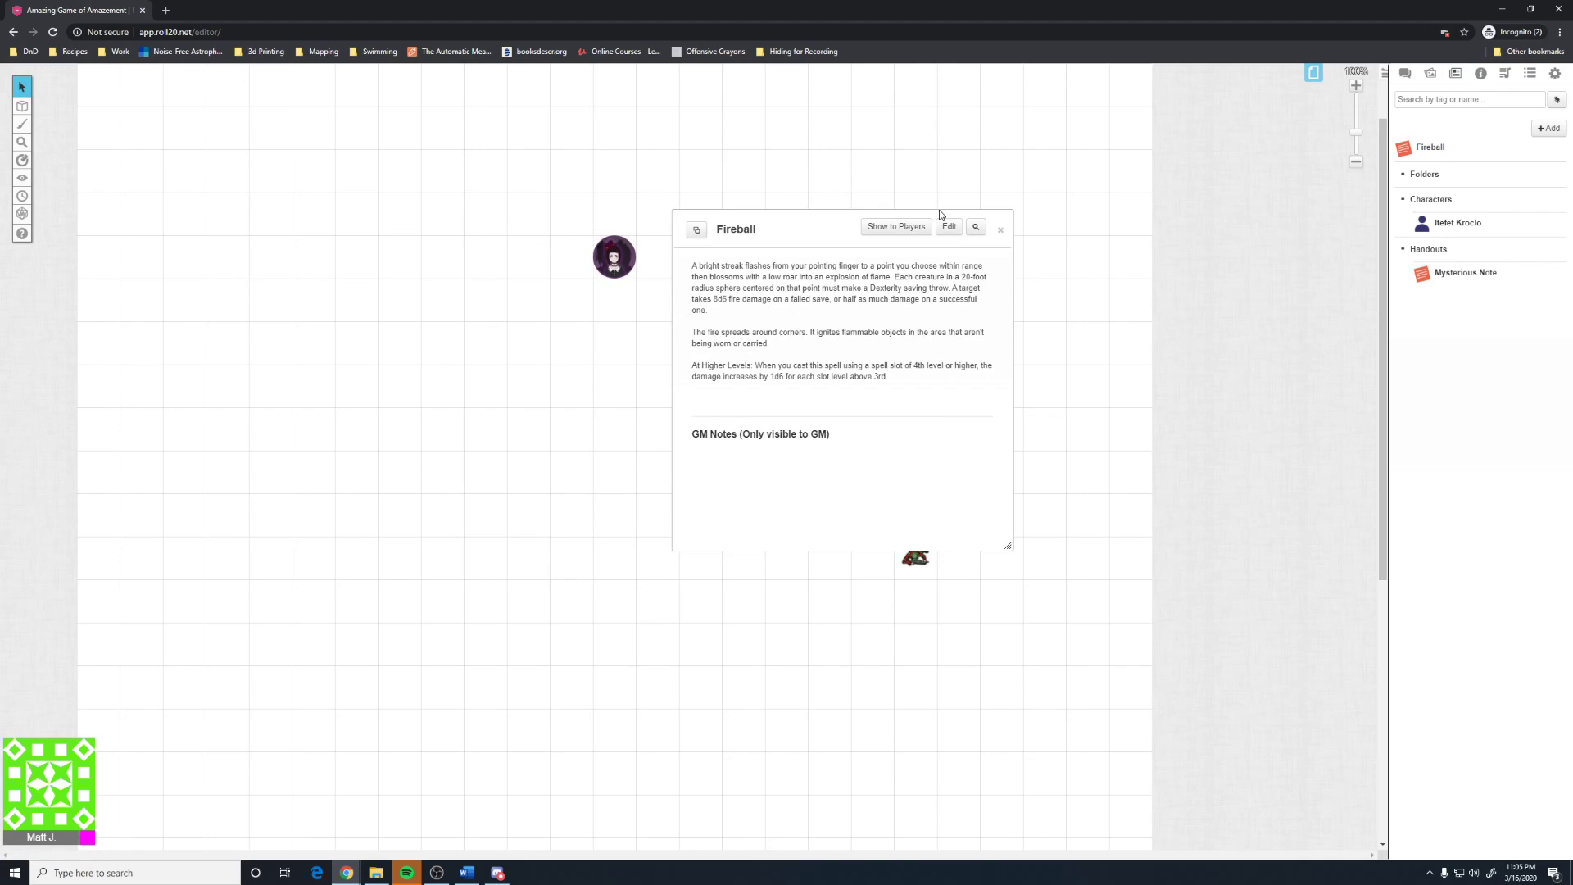
left_click(1000, 232)
right_click(1442, 149)
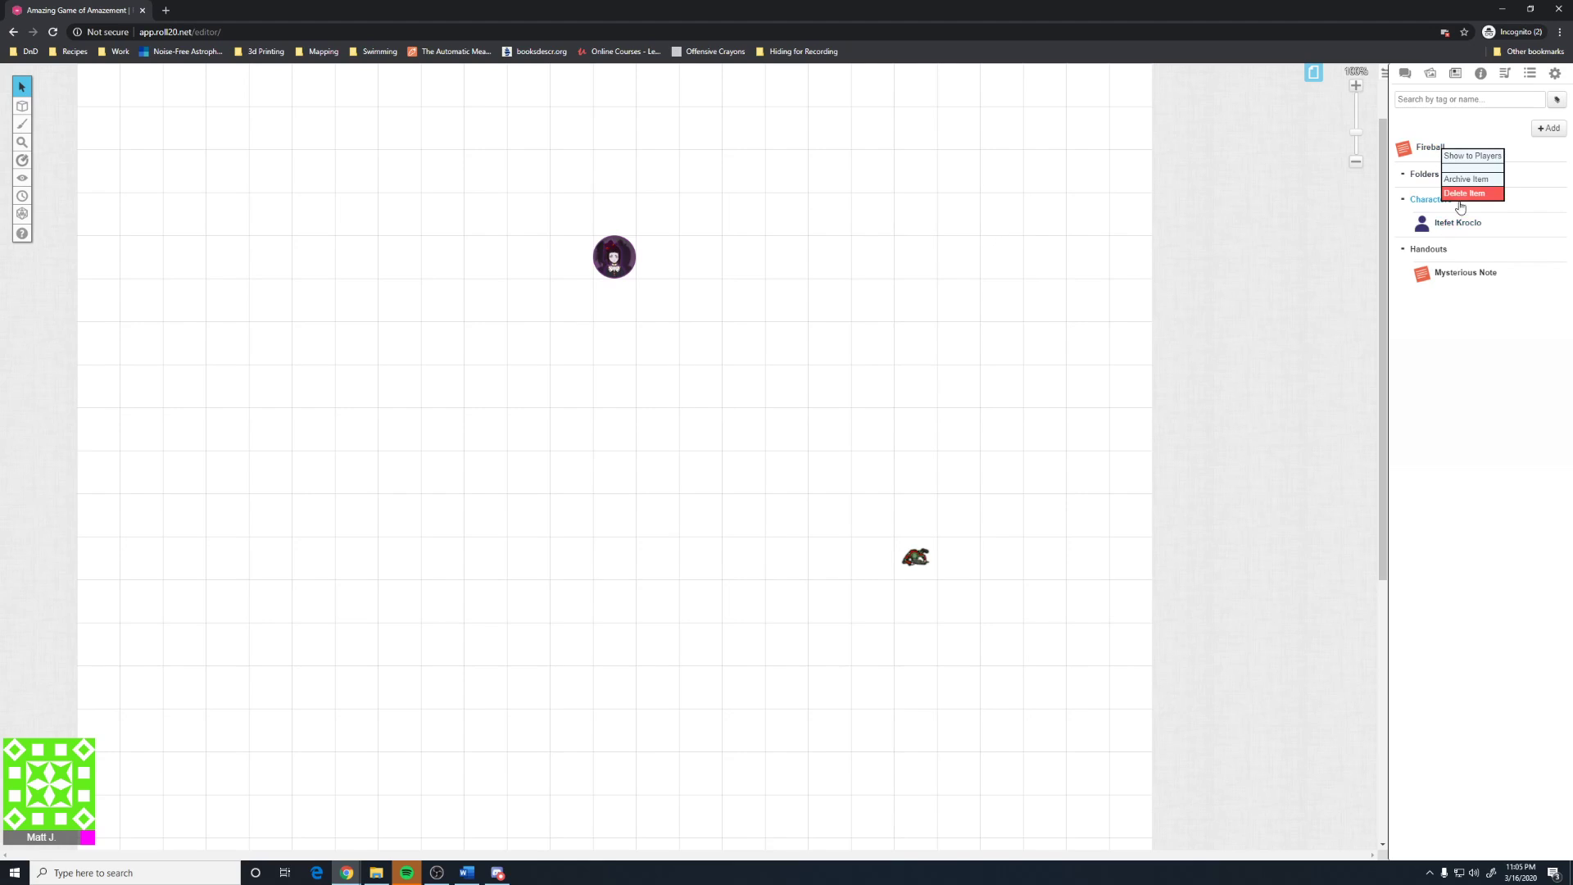
left_click(1460, 196)
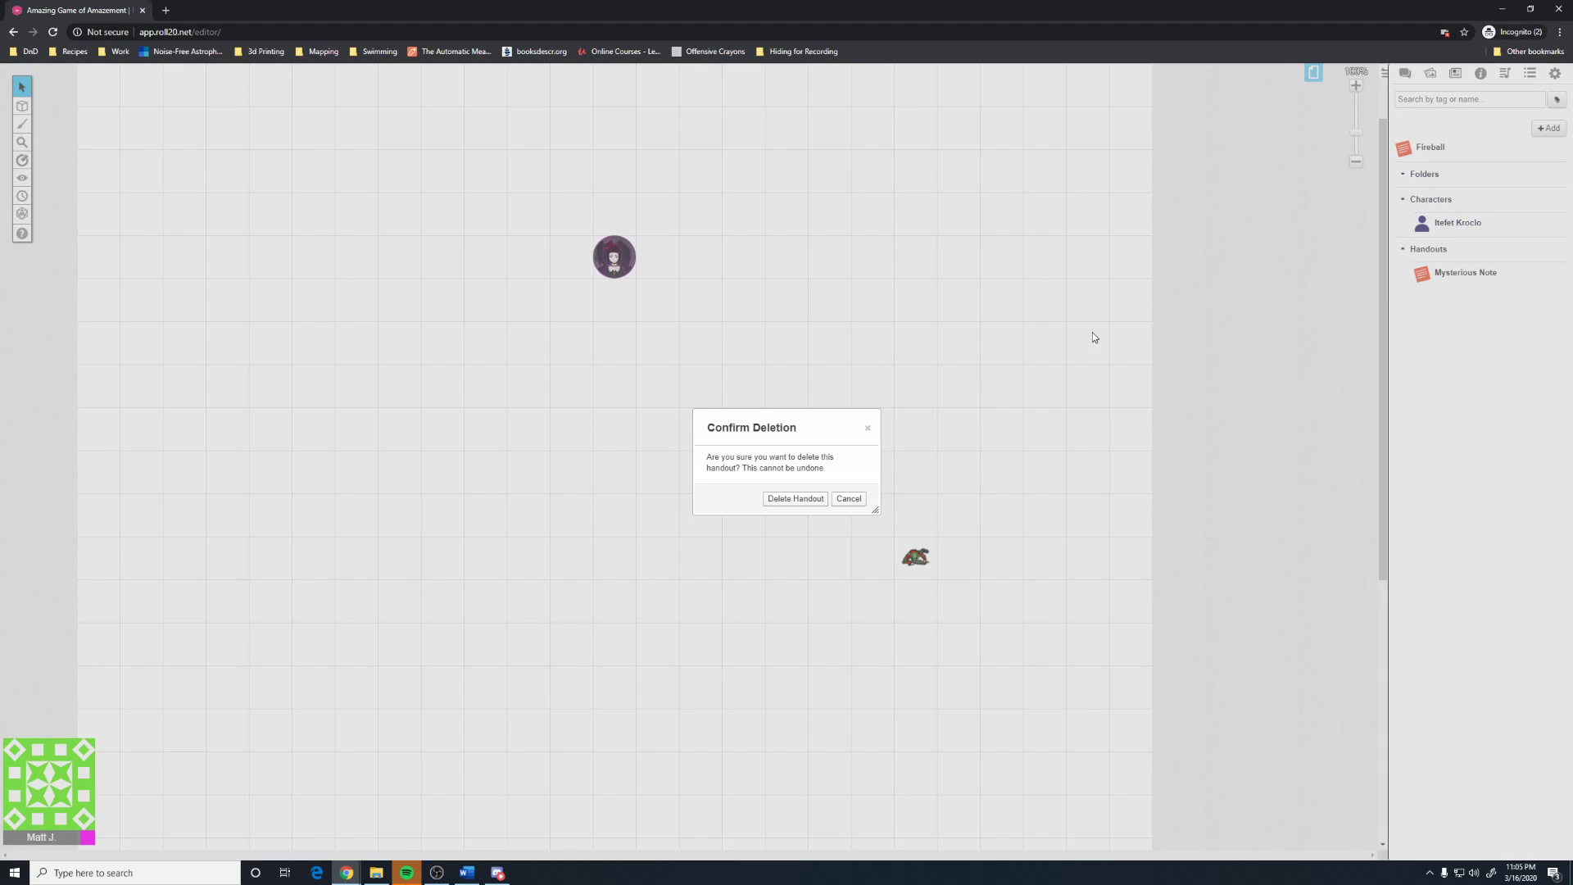
left_click(799, 498)
- Open the jukebox's audio manager and search the playlists for "swamp"
left_click(1480, 73)
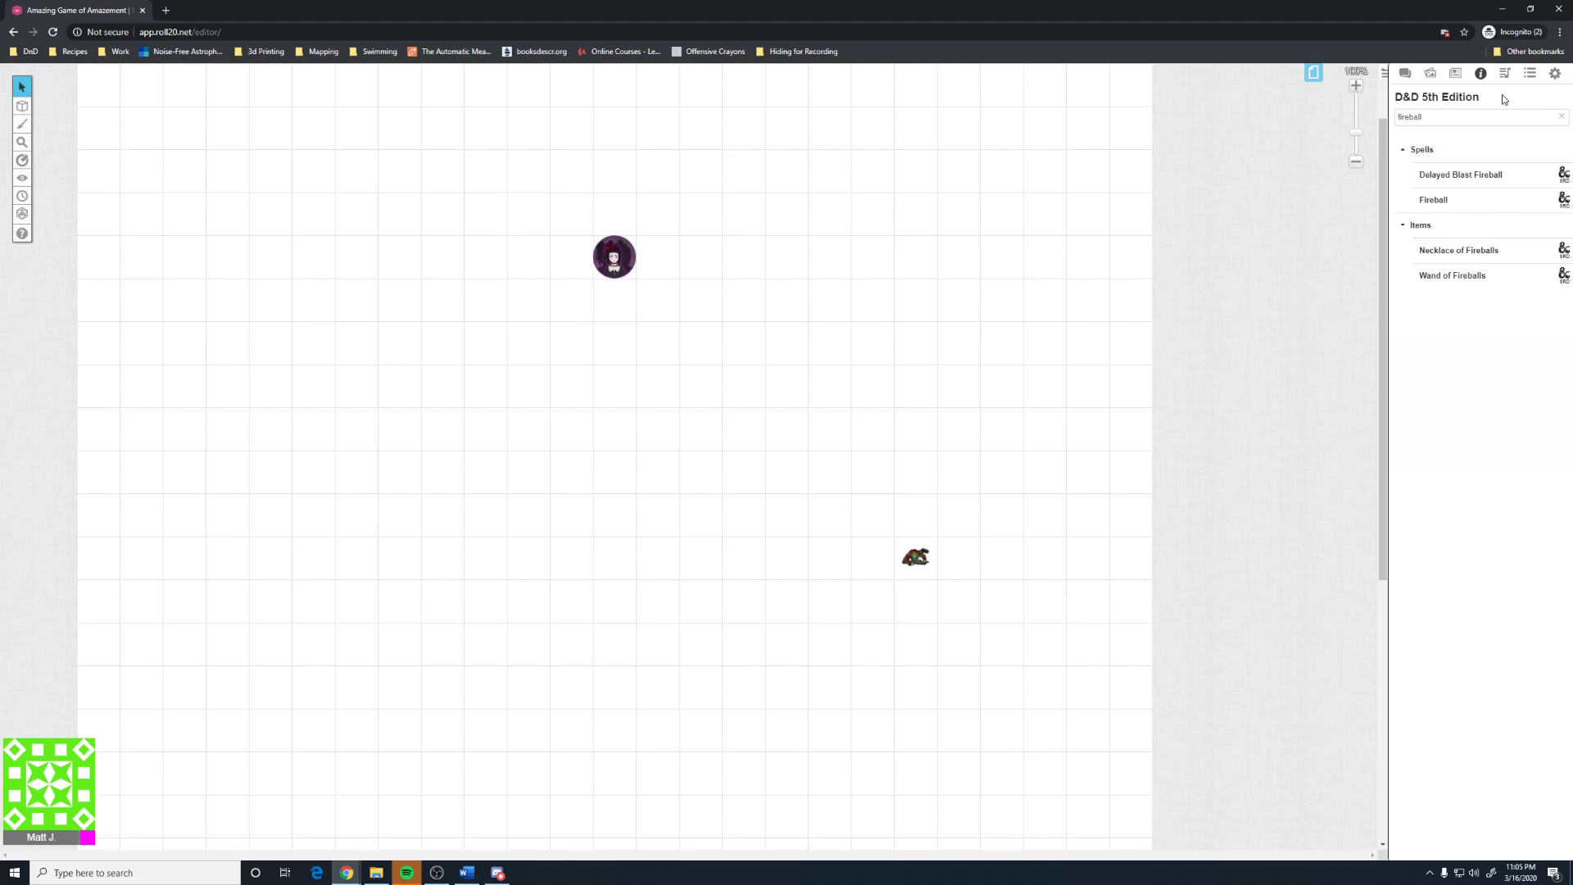
left_click(1504, 73)
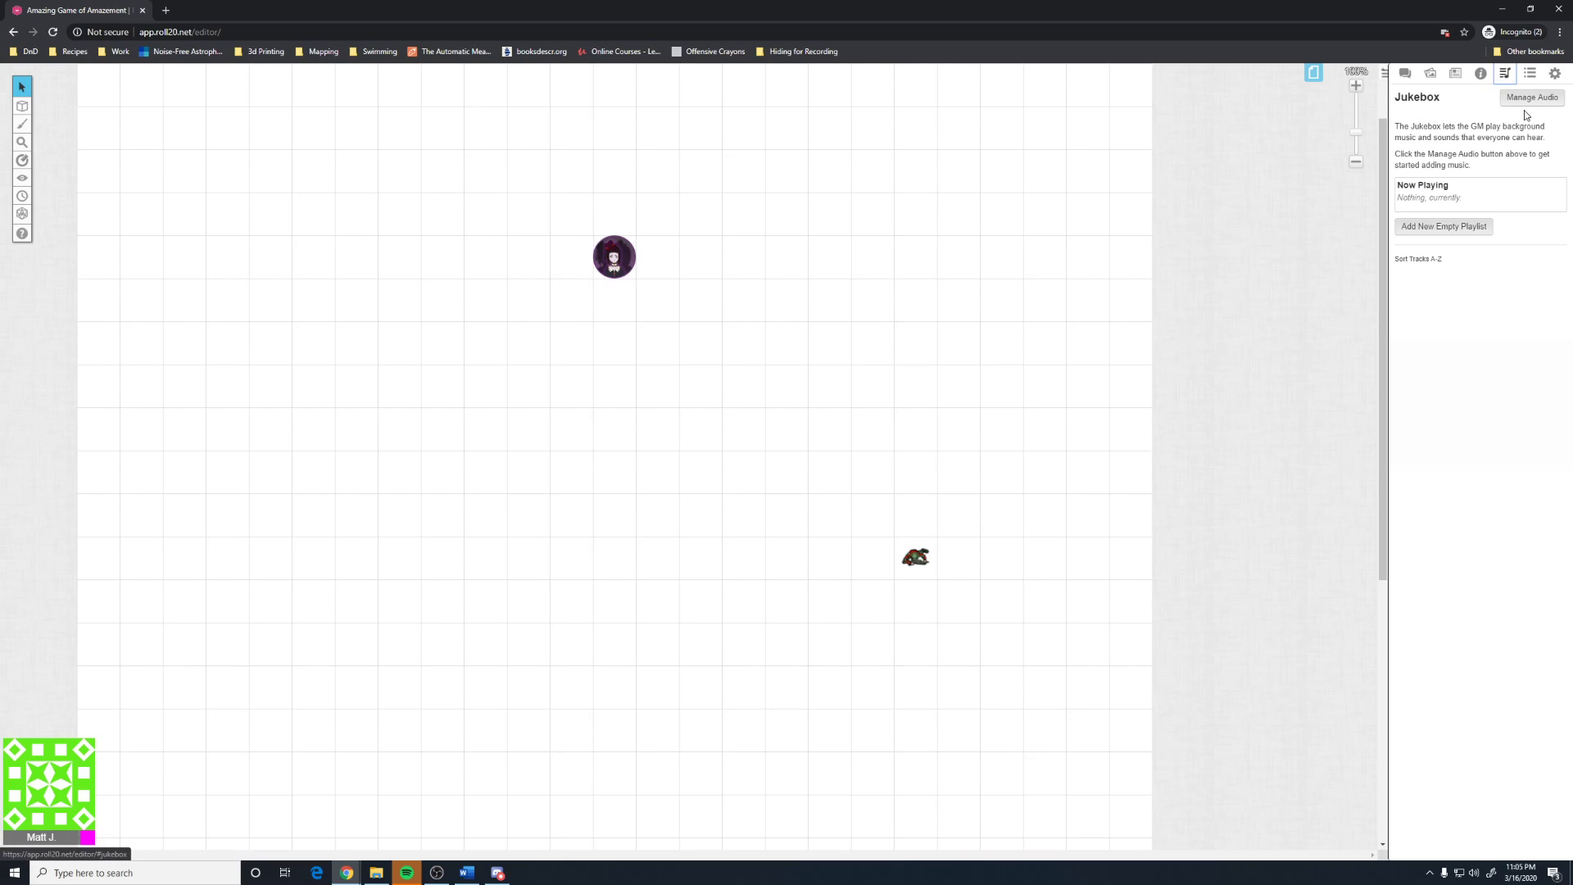
left_click(1530, 97)
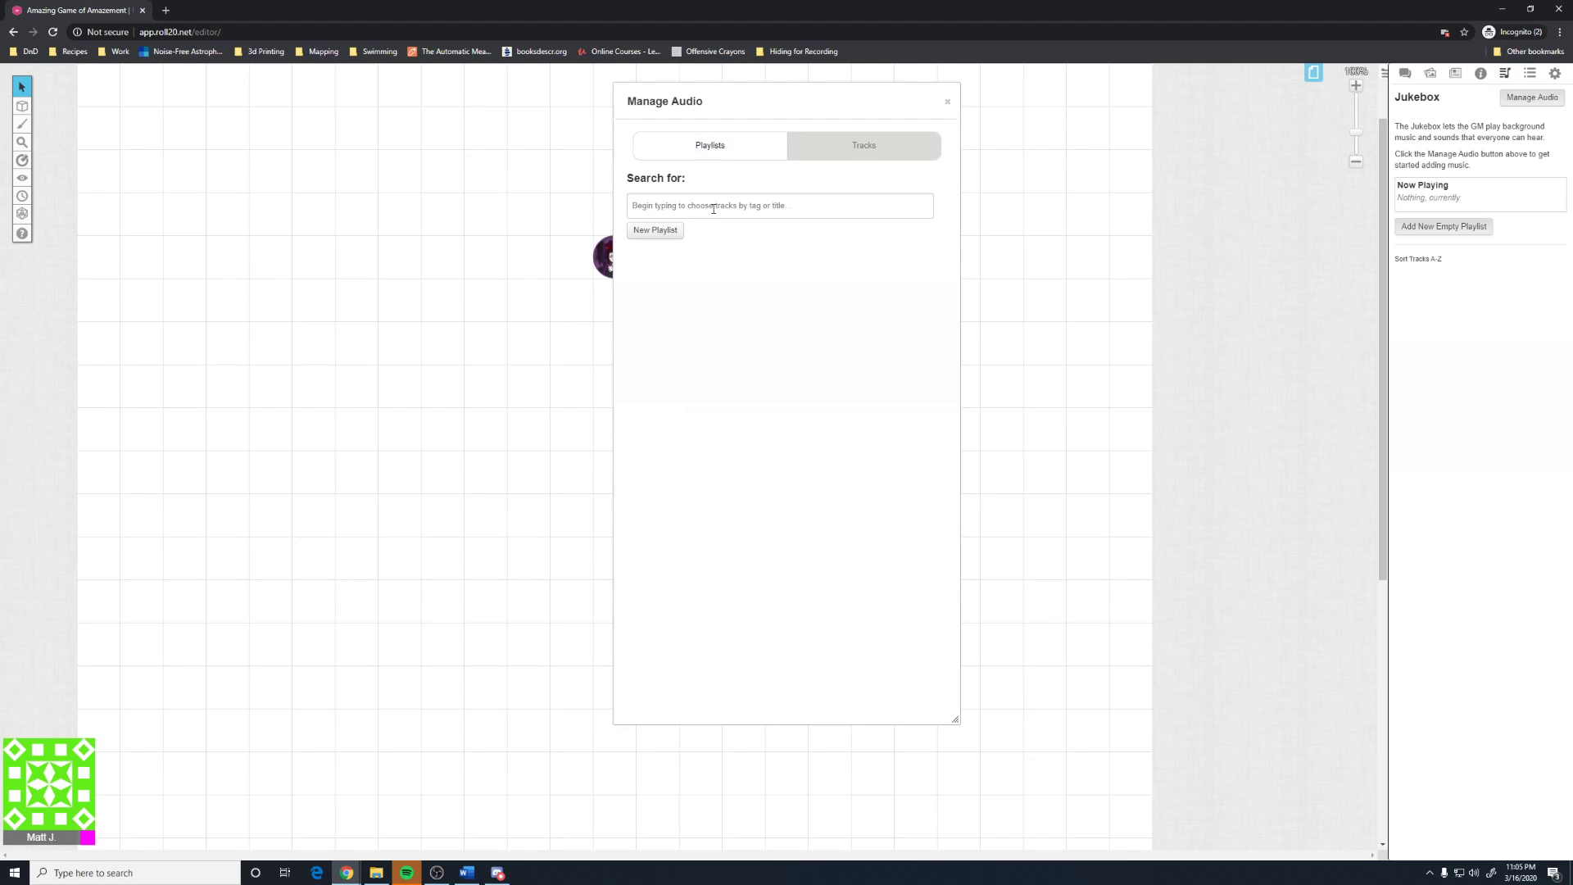
type("swamp")
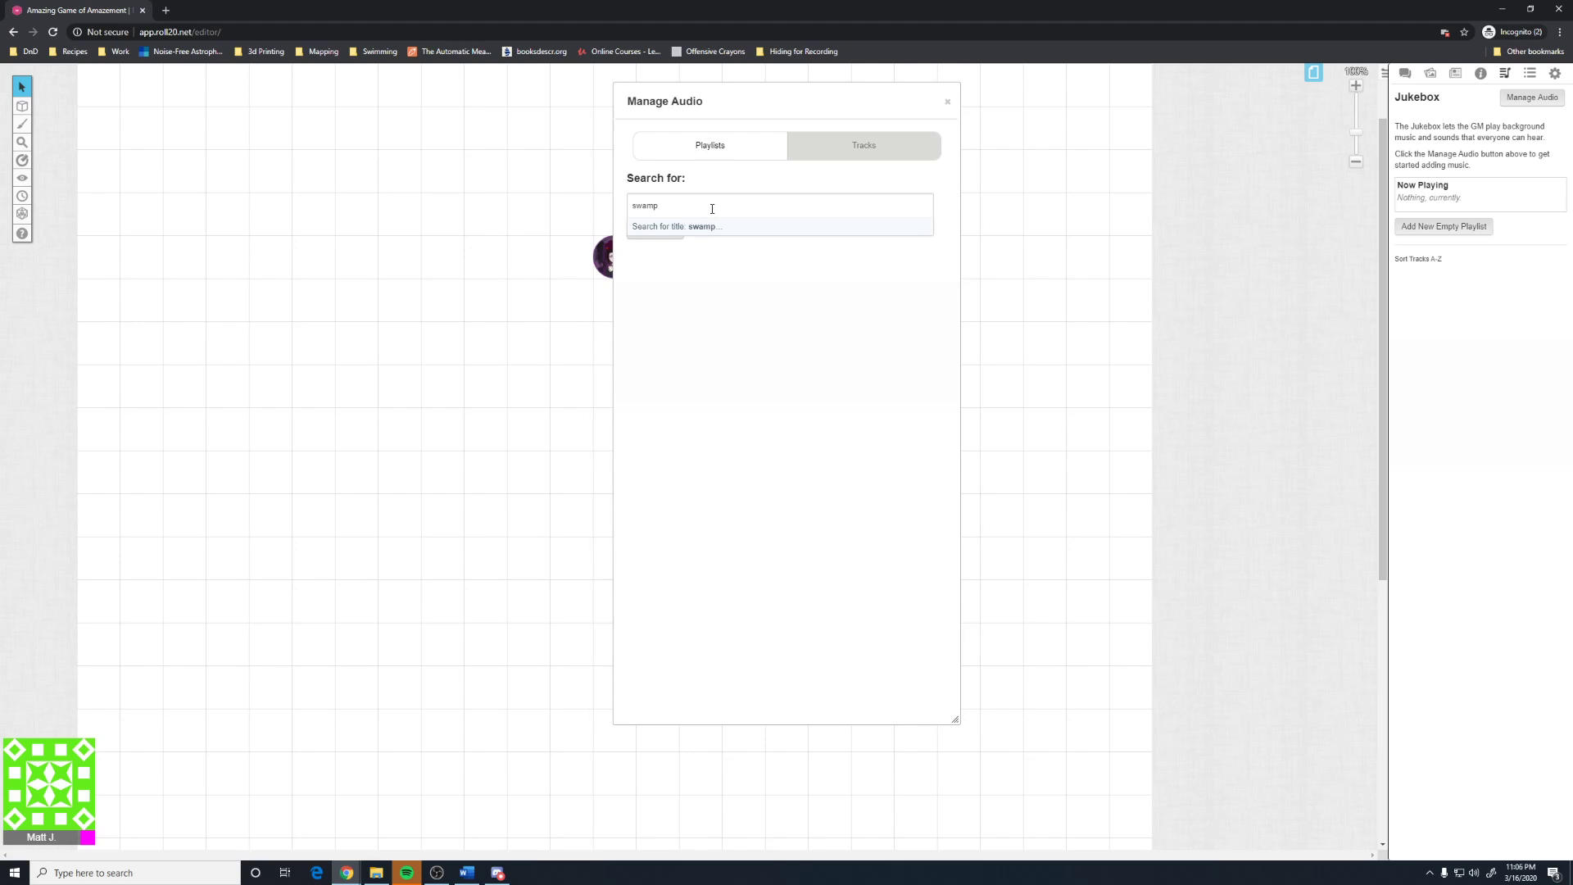
key("Return")
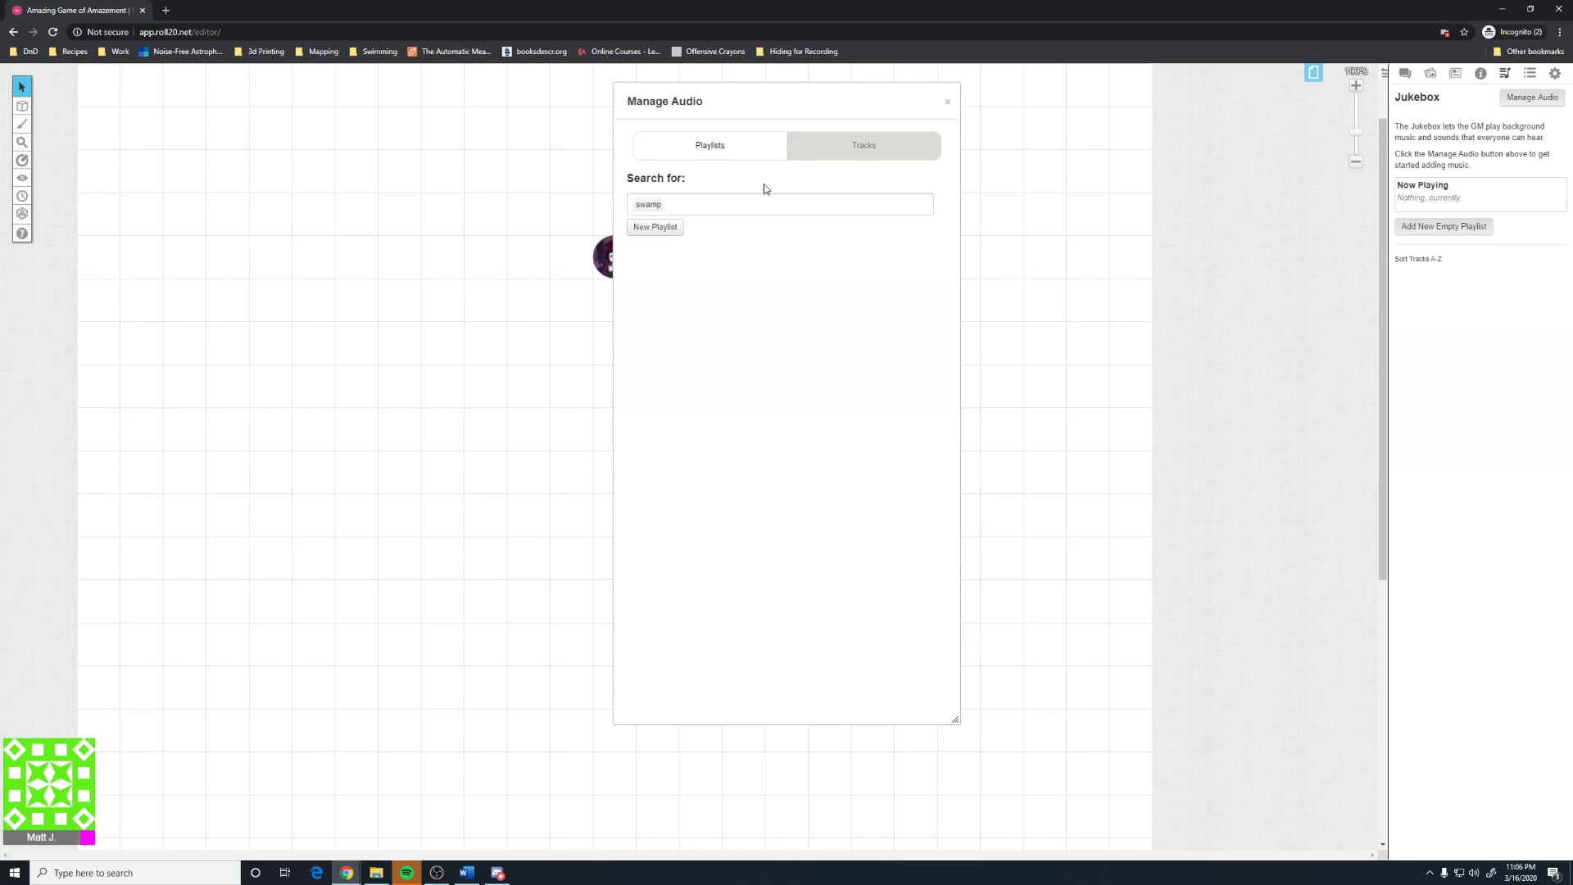
- Search the personal audio tracks for "swamp"
left_click(863, 145)
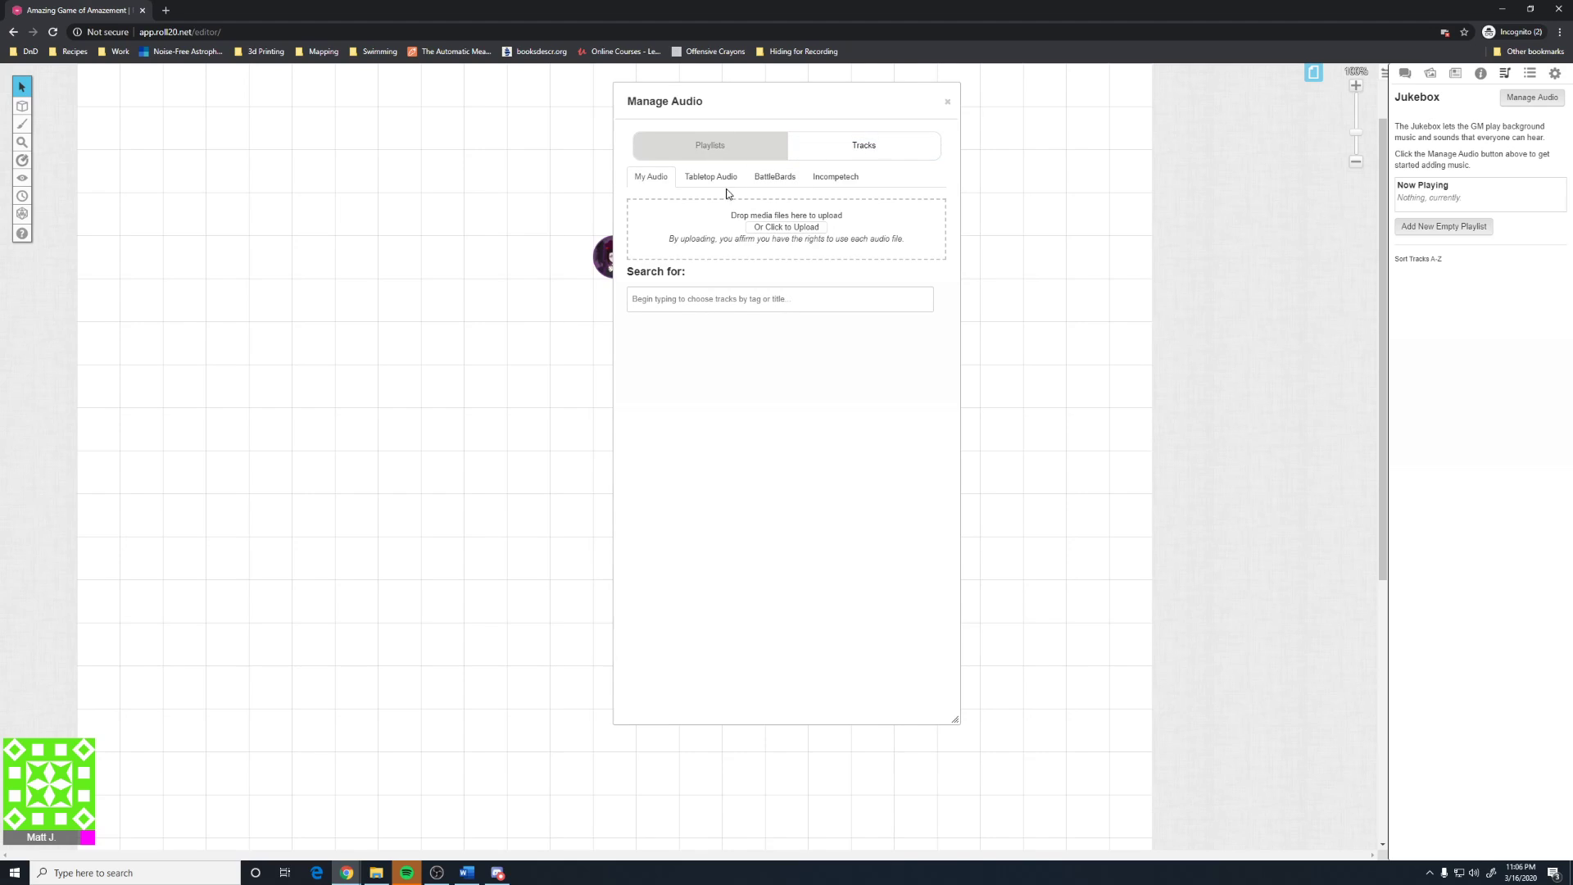
type("swamp")
key("Return")
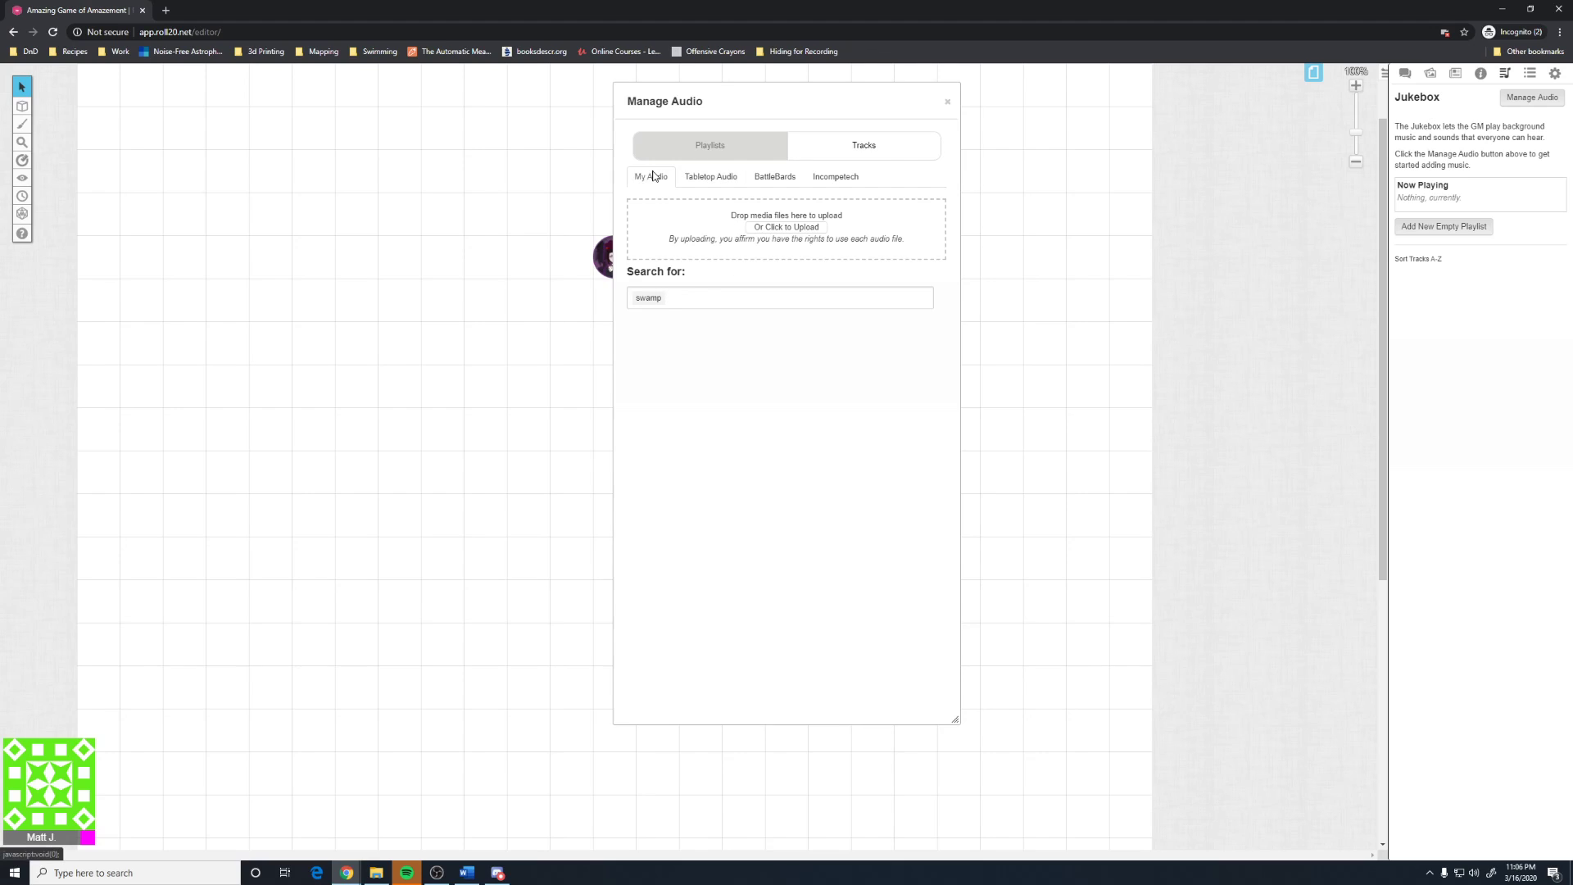
left_click(671, 152)
left_click(870, 164)
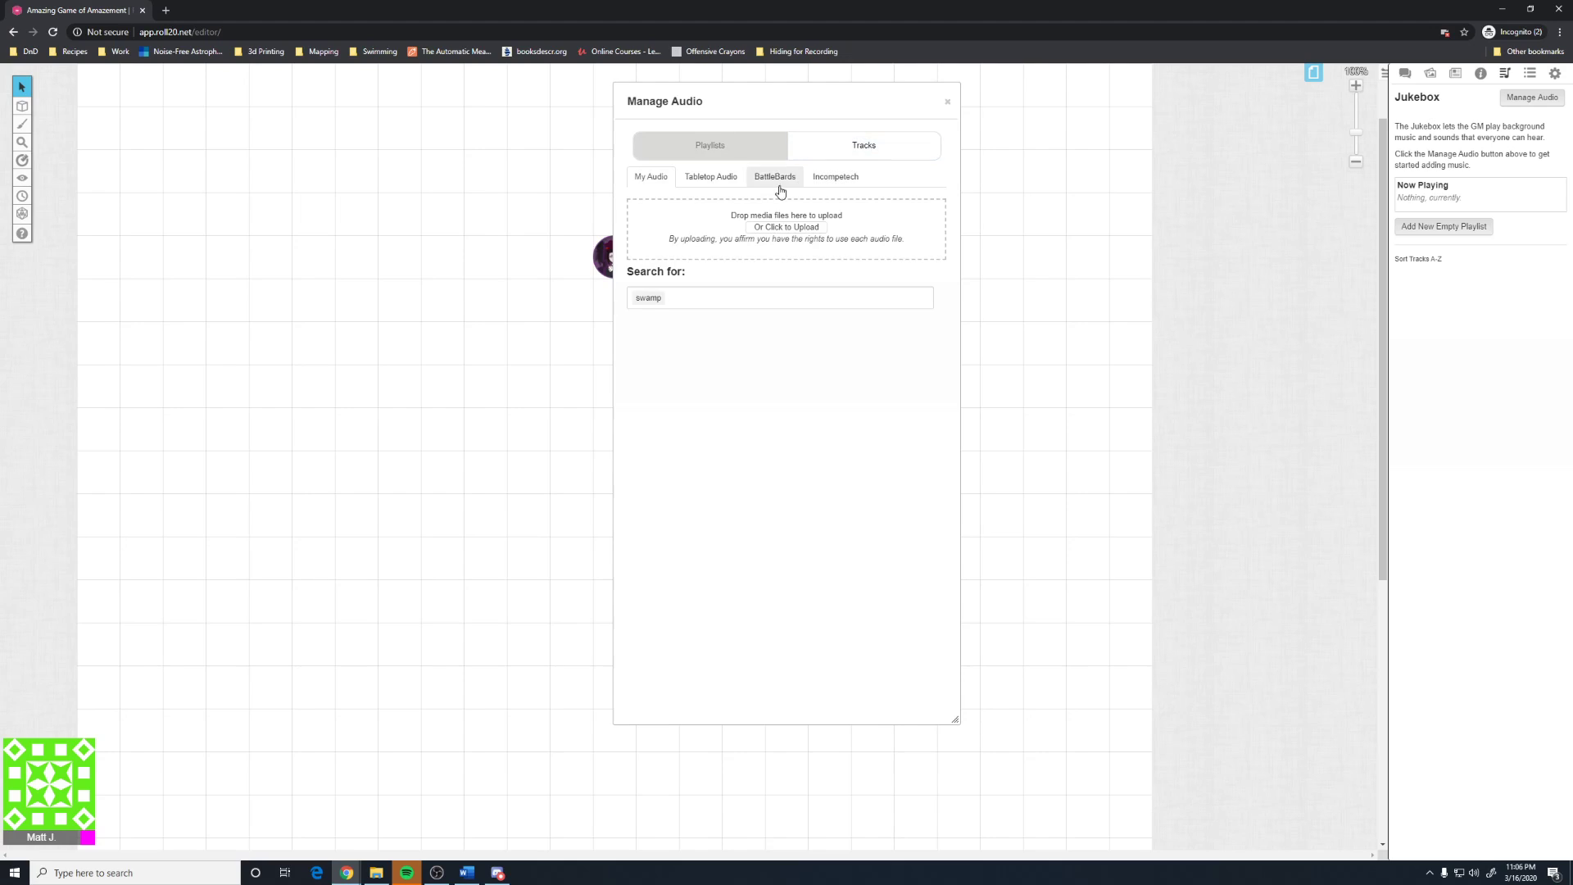
- Search the Tabletop Audio tracks for "swamp" and add the Swamp Planet track to the jukebox
left_click(714, 179)
left_click(709, 237)
type("swamp")
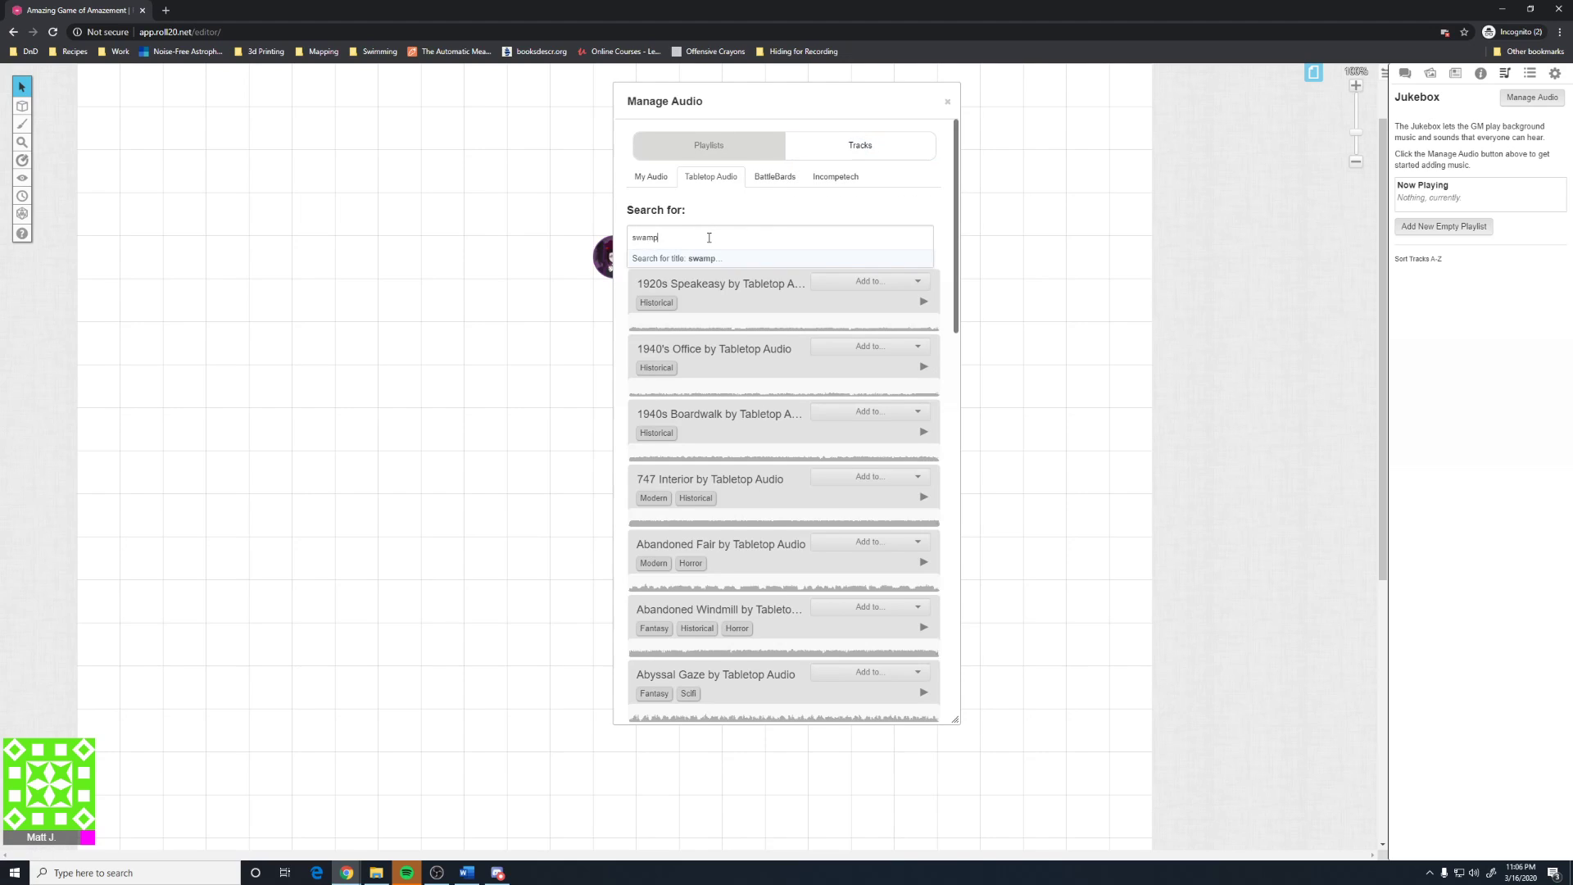
key("Return")
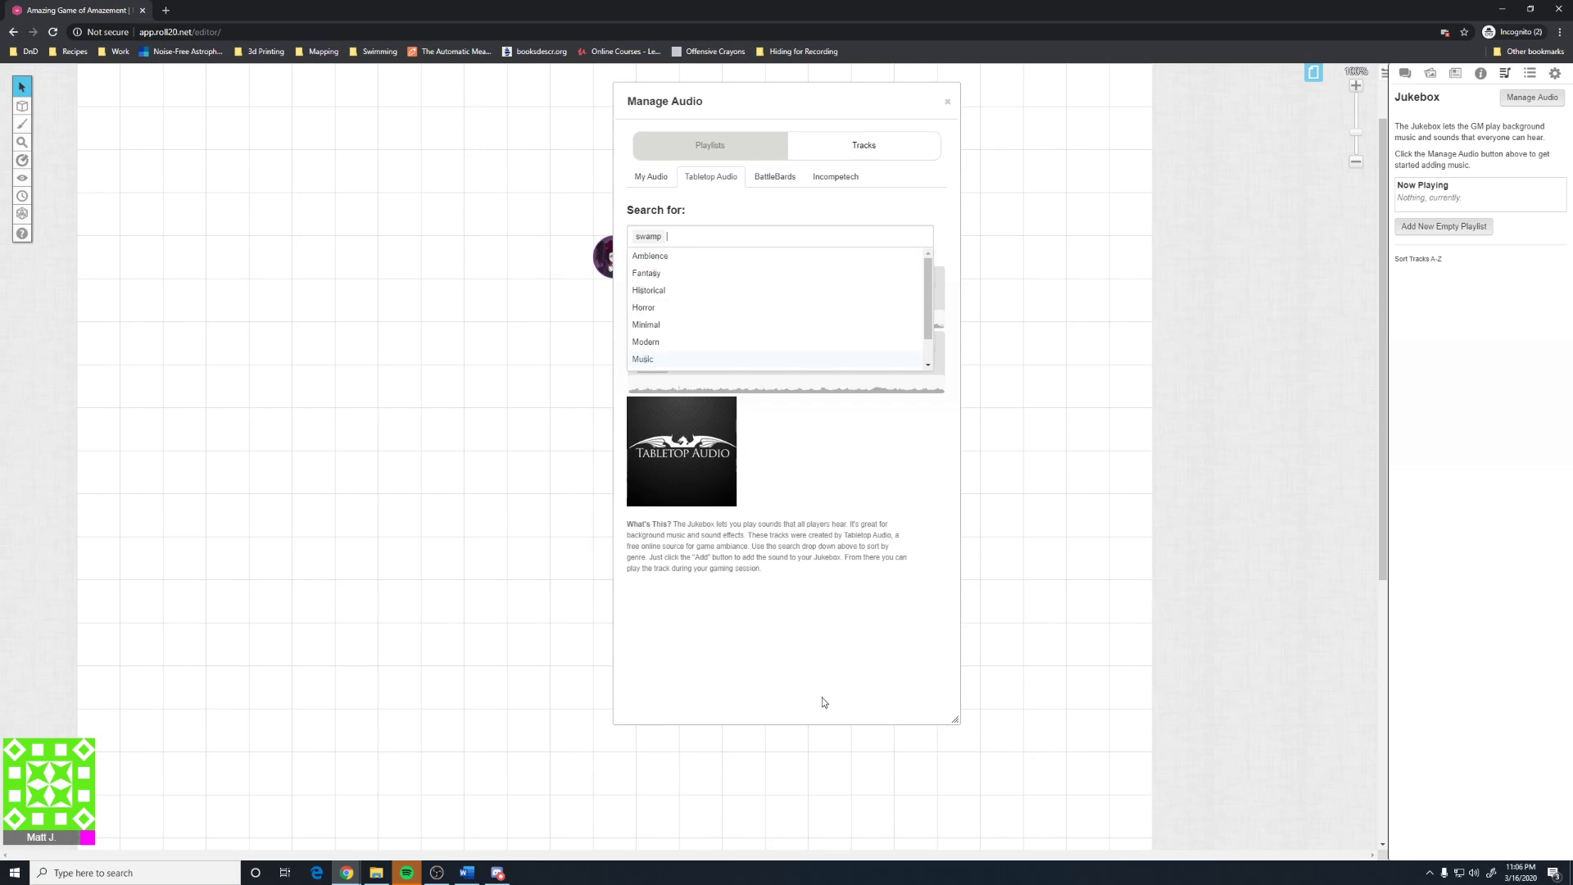
left_click(822, 702)
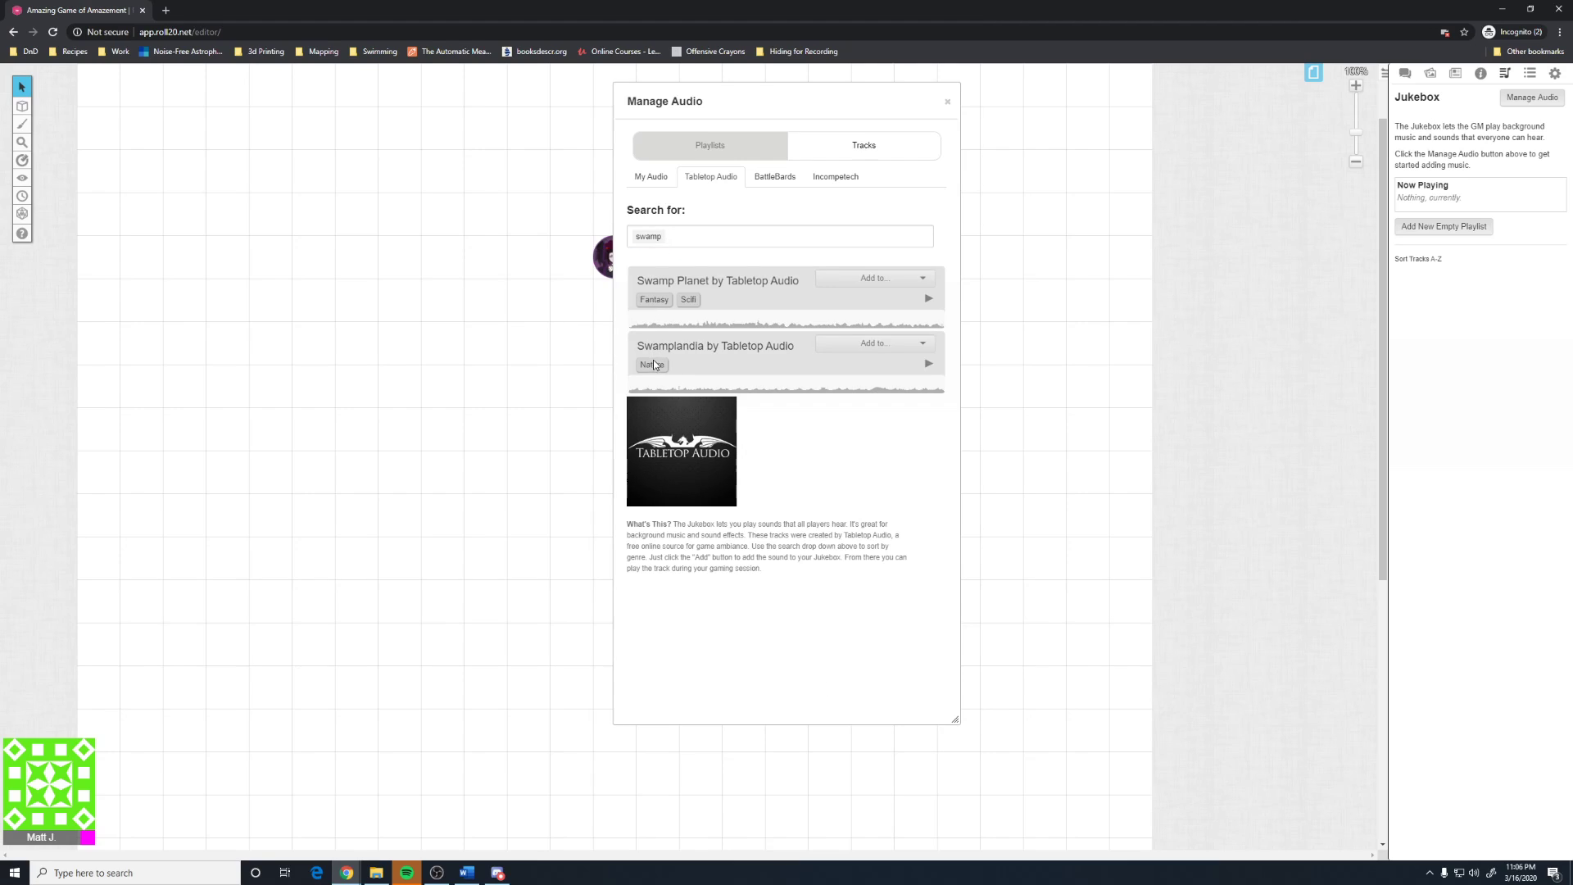
left_click(875, 279)
left_click(875, 298)
- Play the Swamp Planet track on loop at a higher volume, with the audio manager closed
left_click(1442, 260)
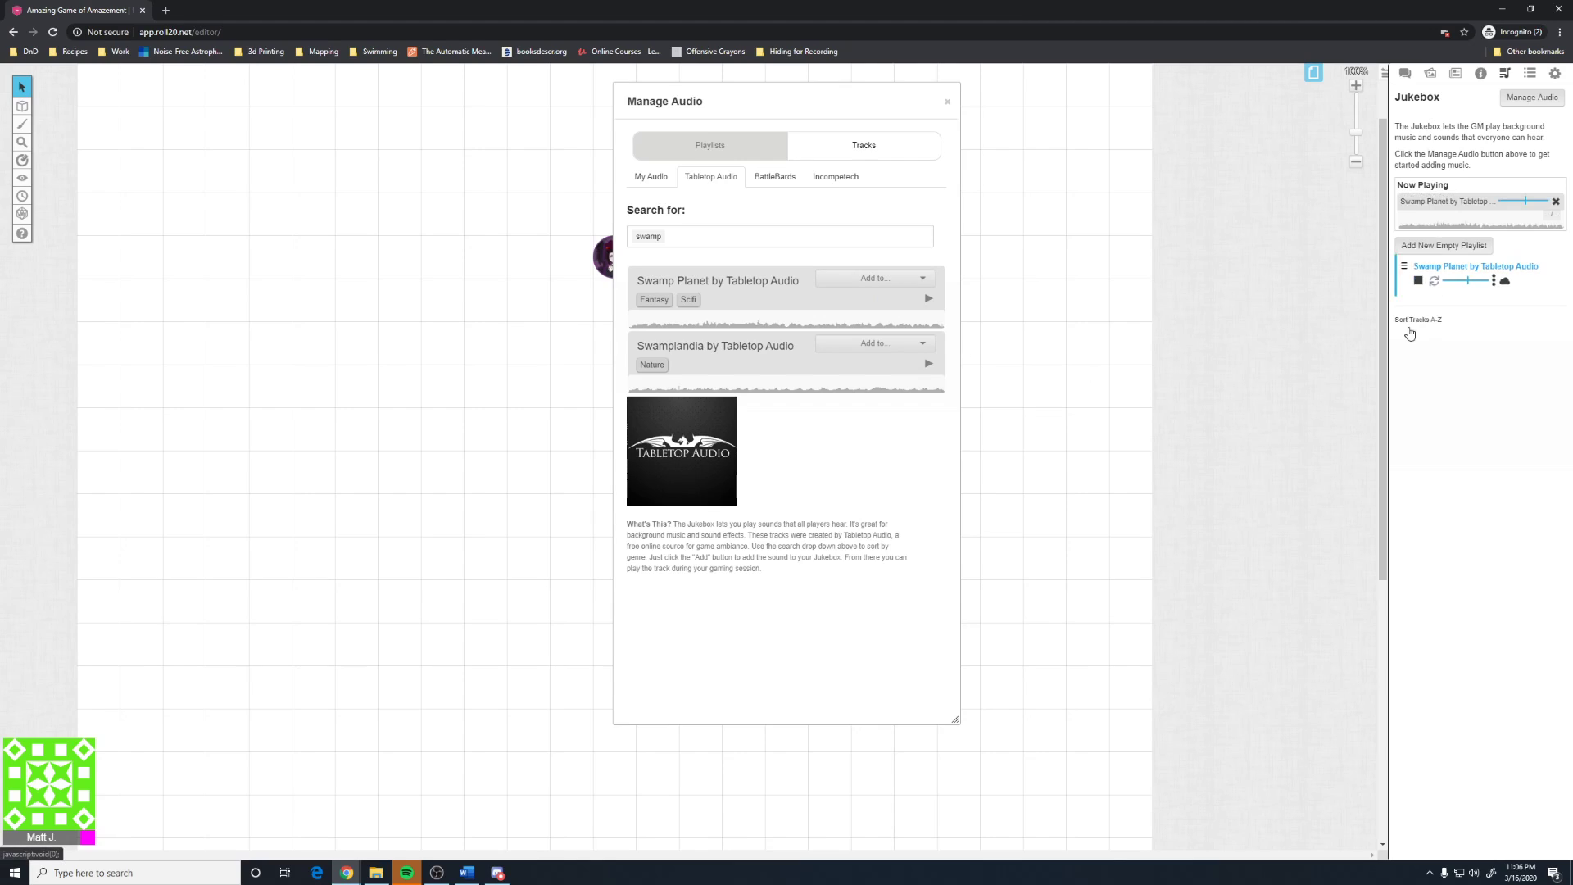
left_click(948, 101)
left_click(1433, 281)
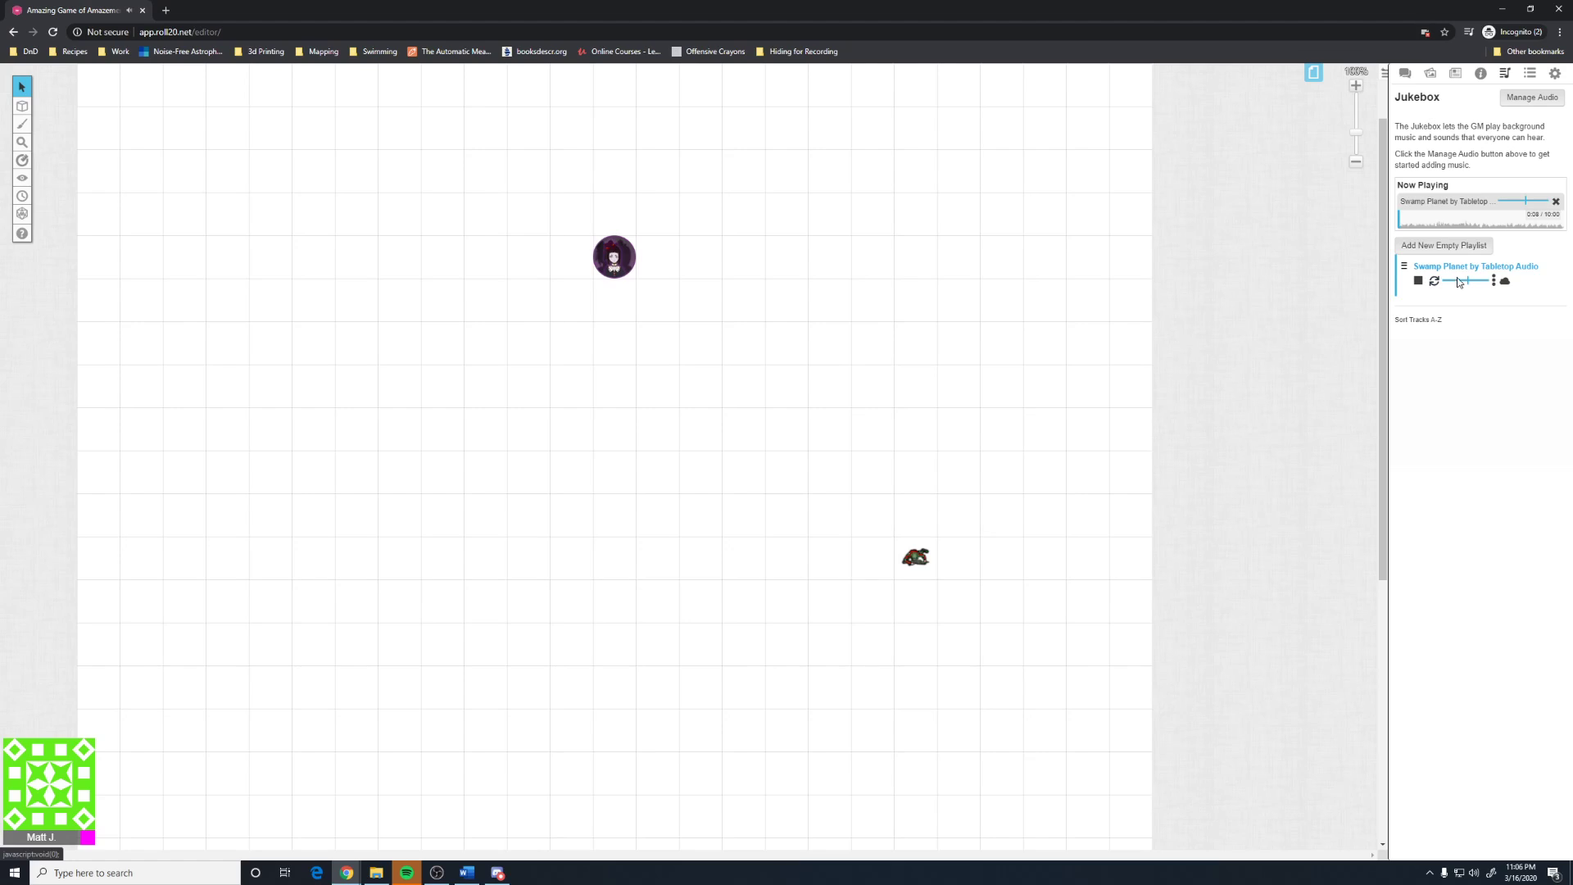
left_click_drag(1465, 281, 1486, 286)
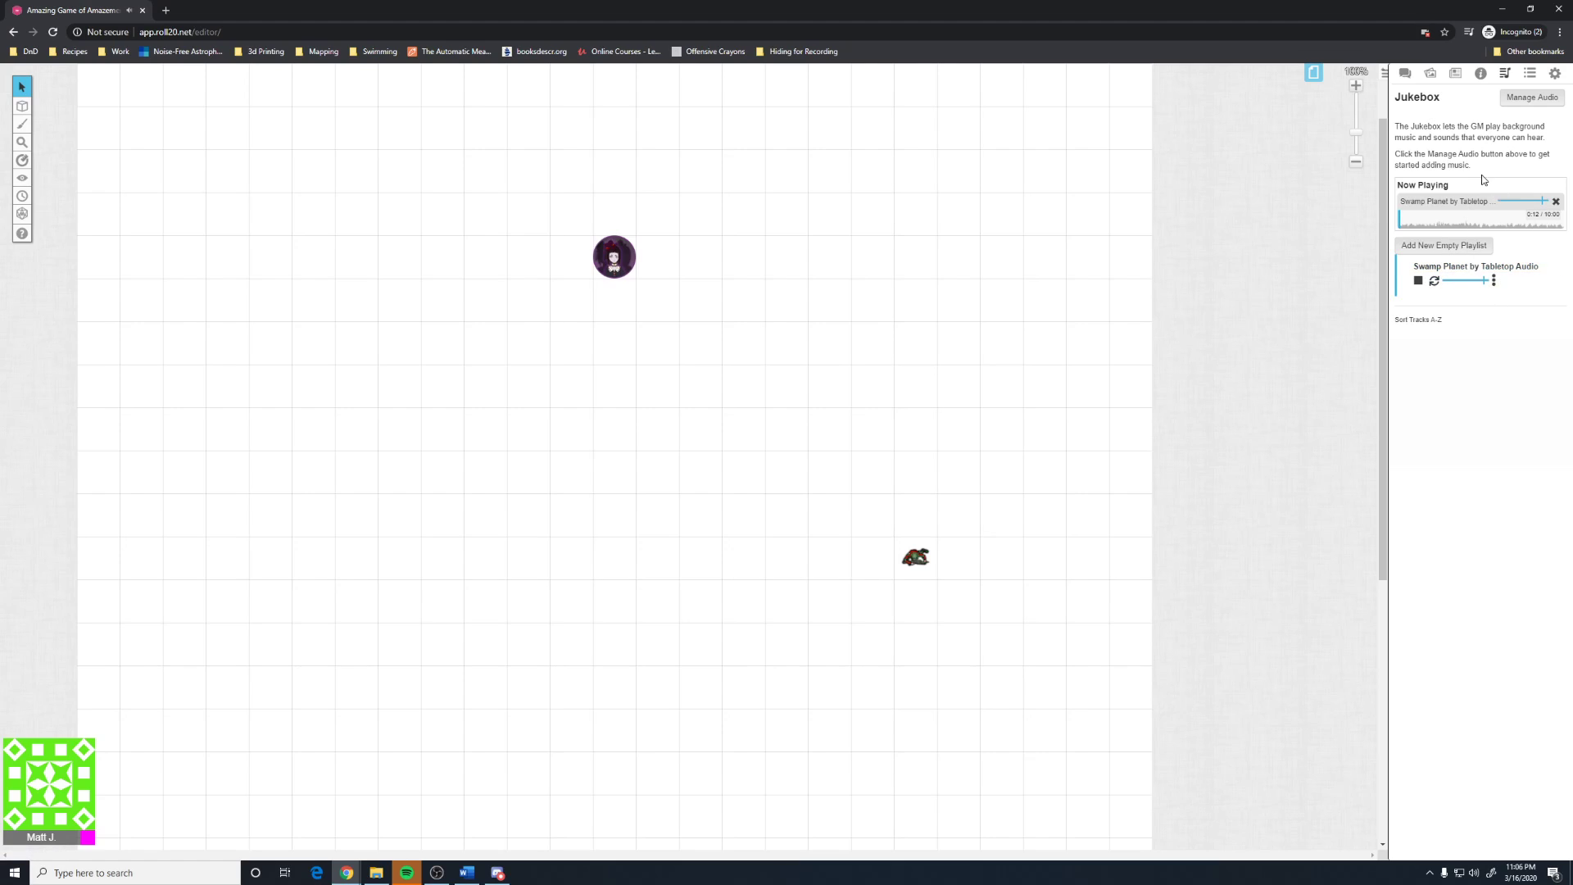
- Review the Swamp Planet track's fade options and external source link without leaving the editor, and stop its playback
left_click(1495, 282)
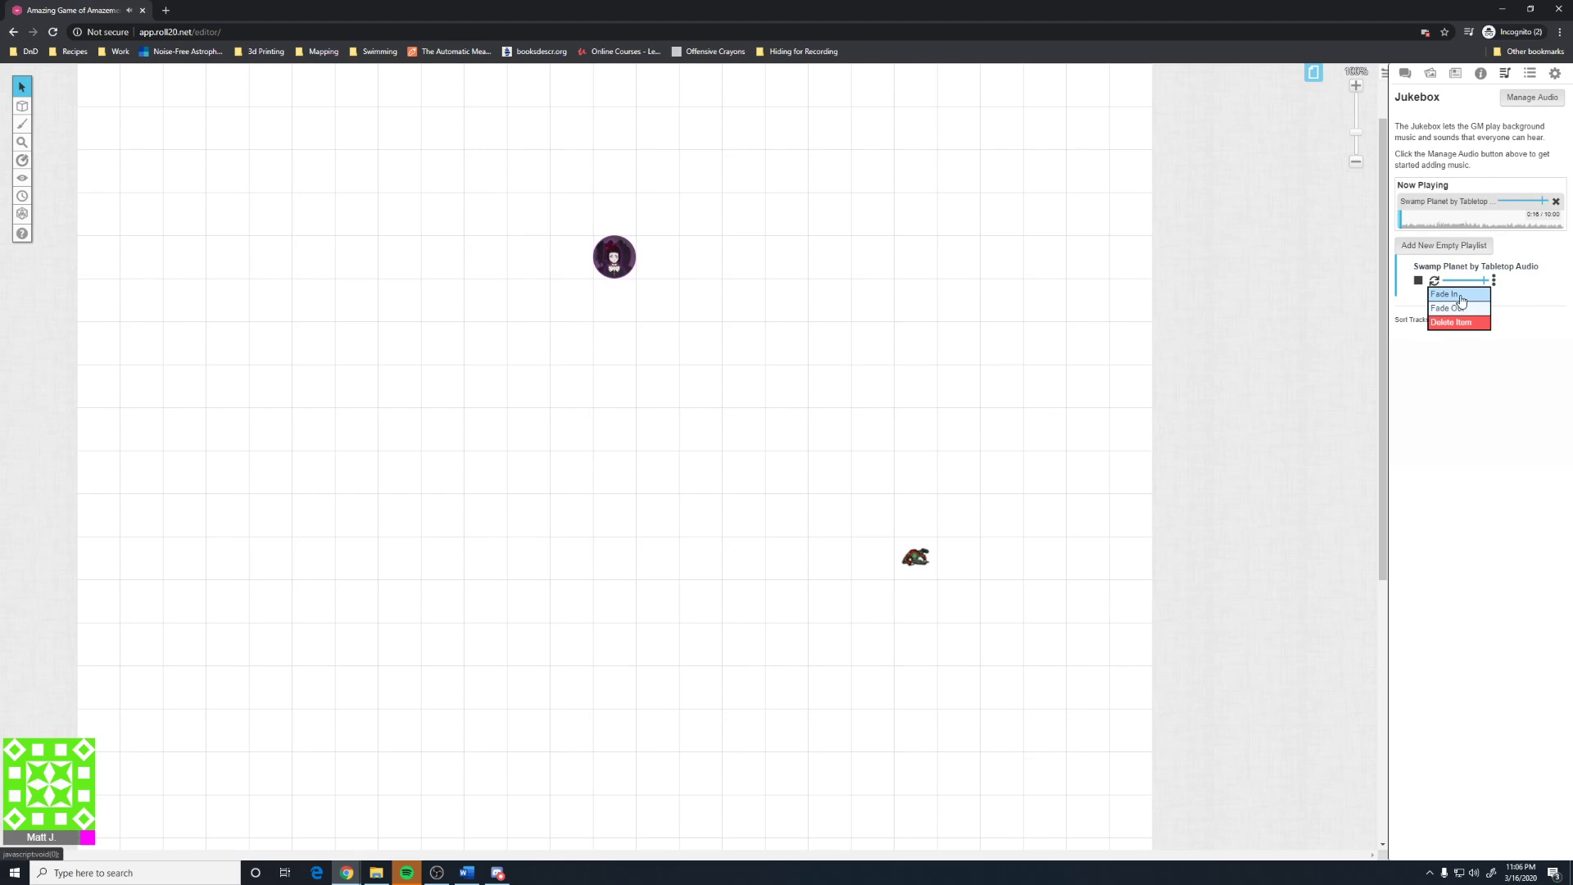
left_click(1495, 283)
left_click(1495, 282)
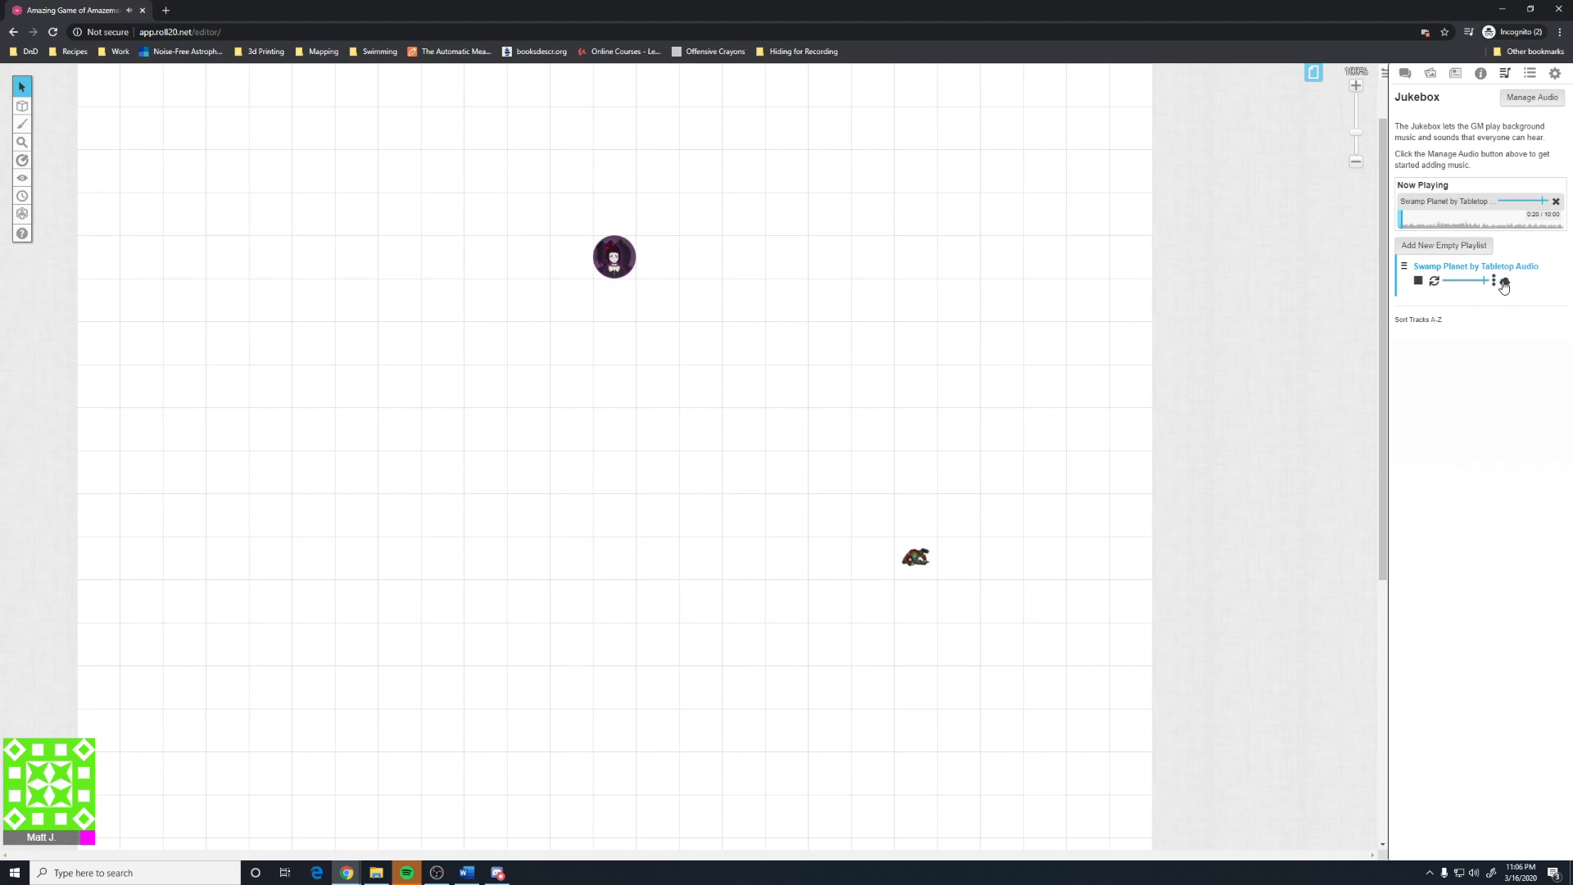
left_click(1504, 270)
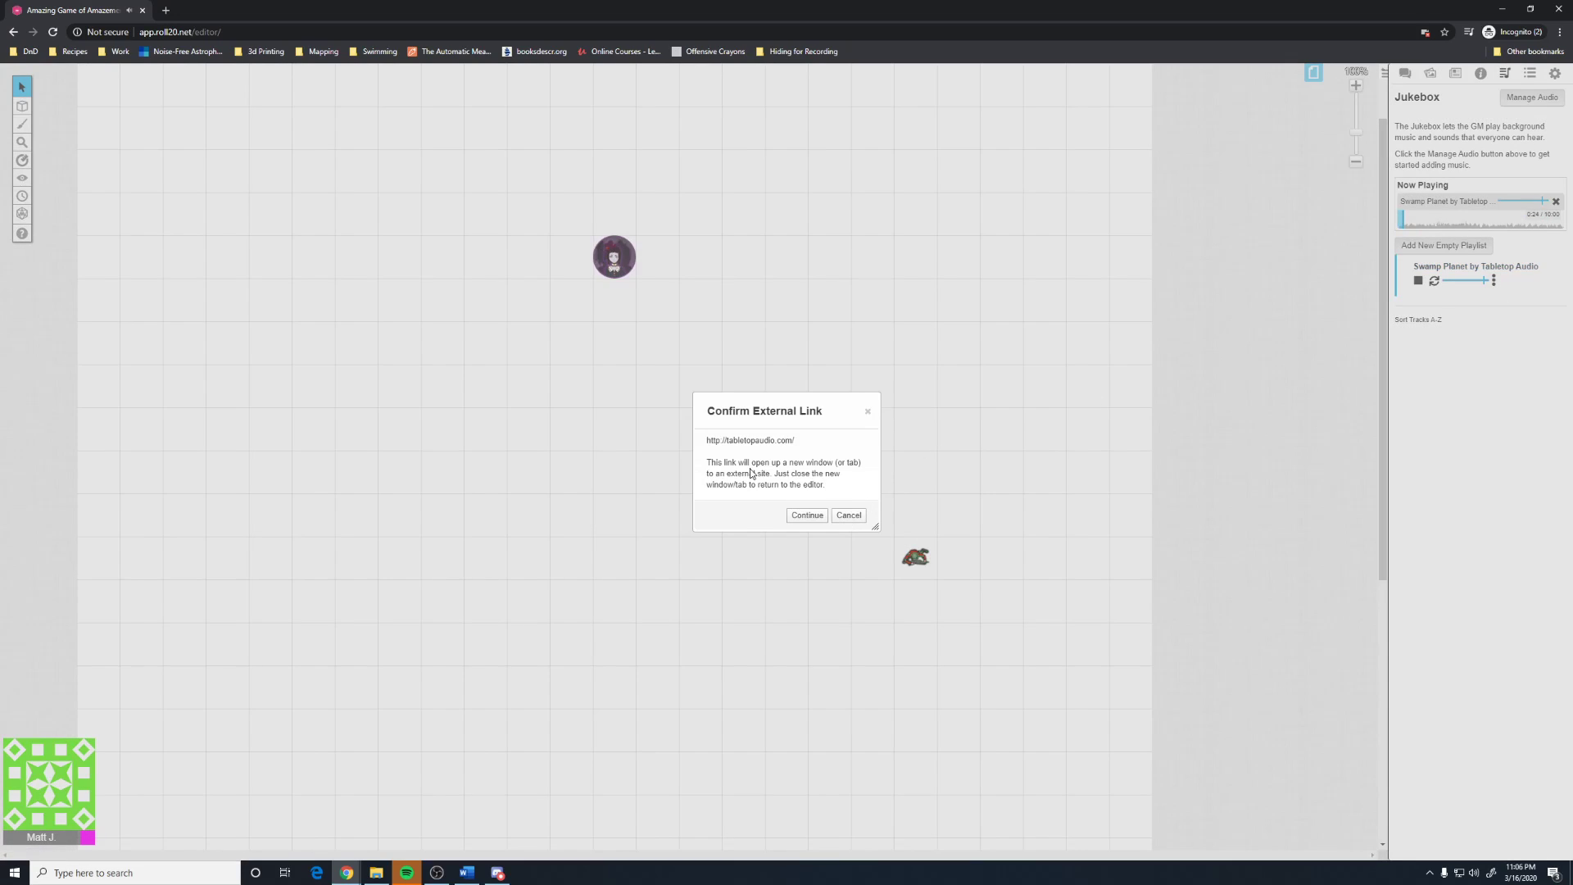
left_click(849, 516)
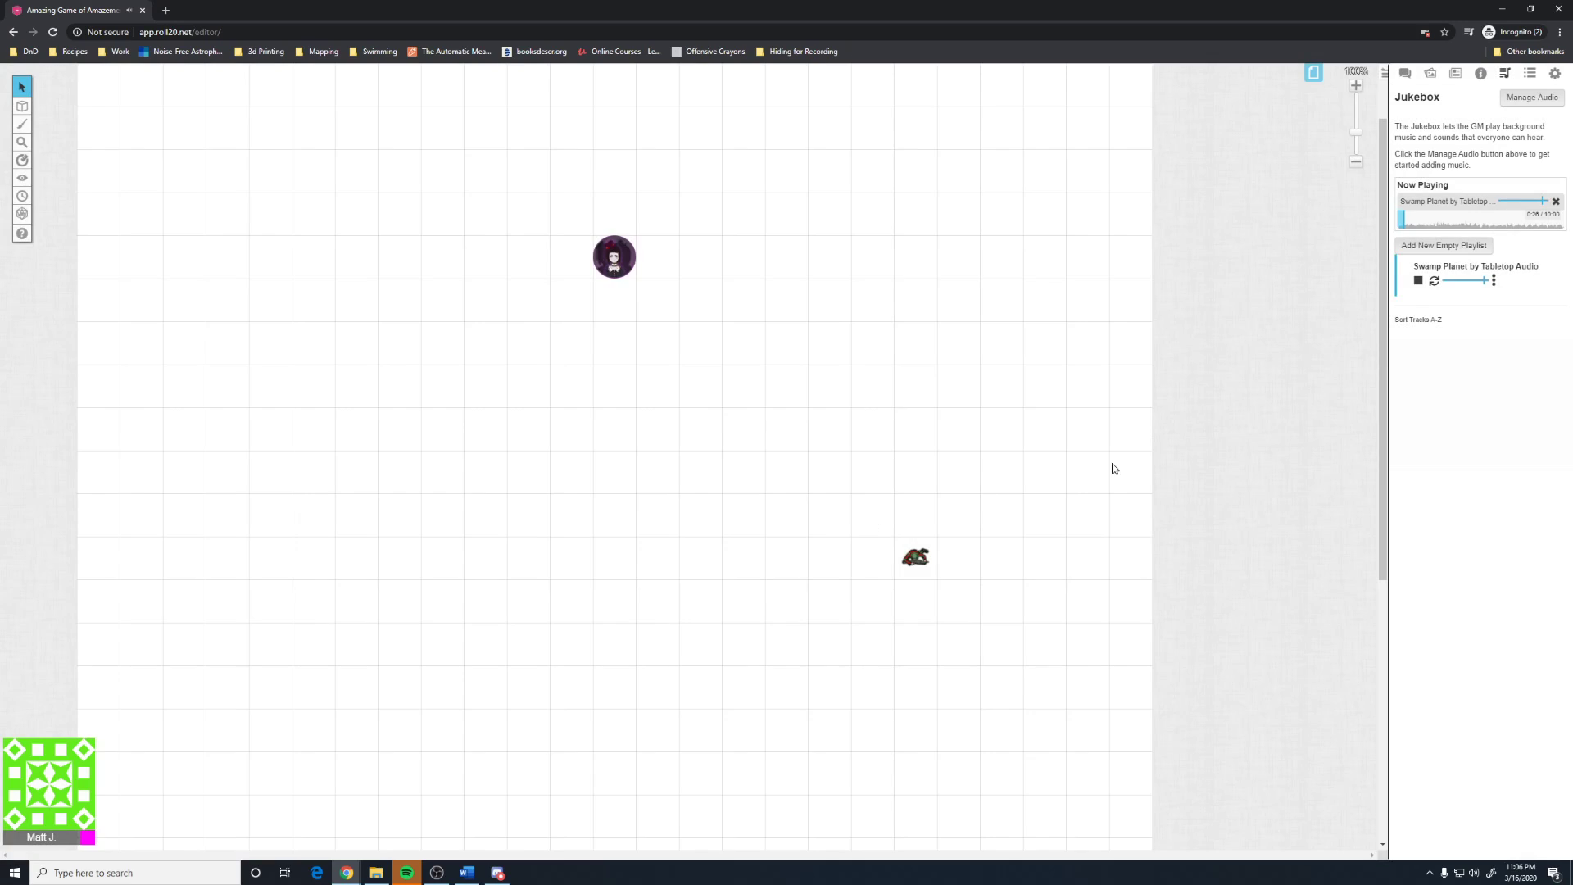
left_click(1419, 280)
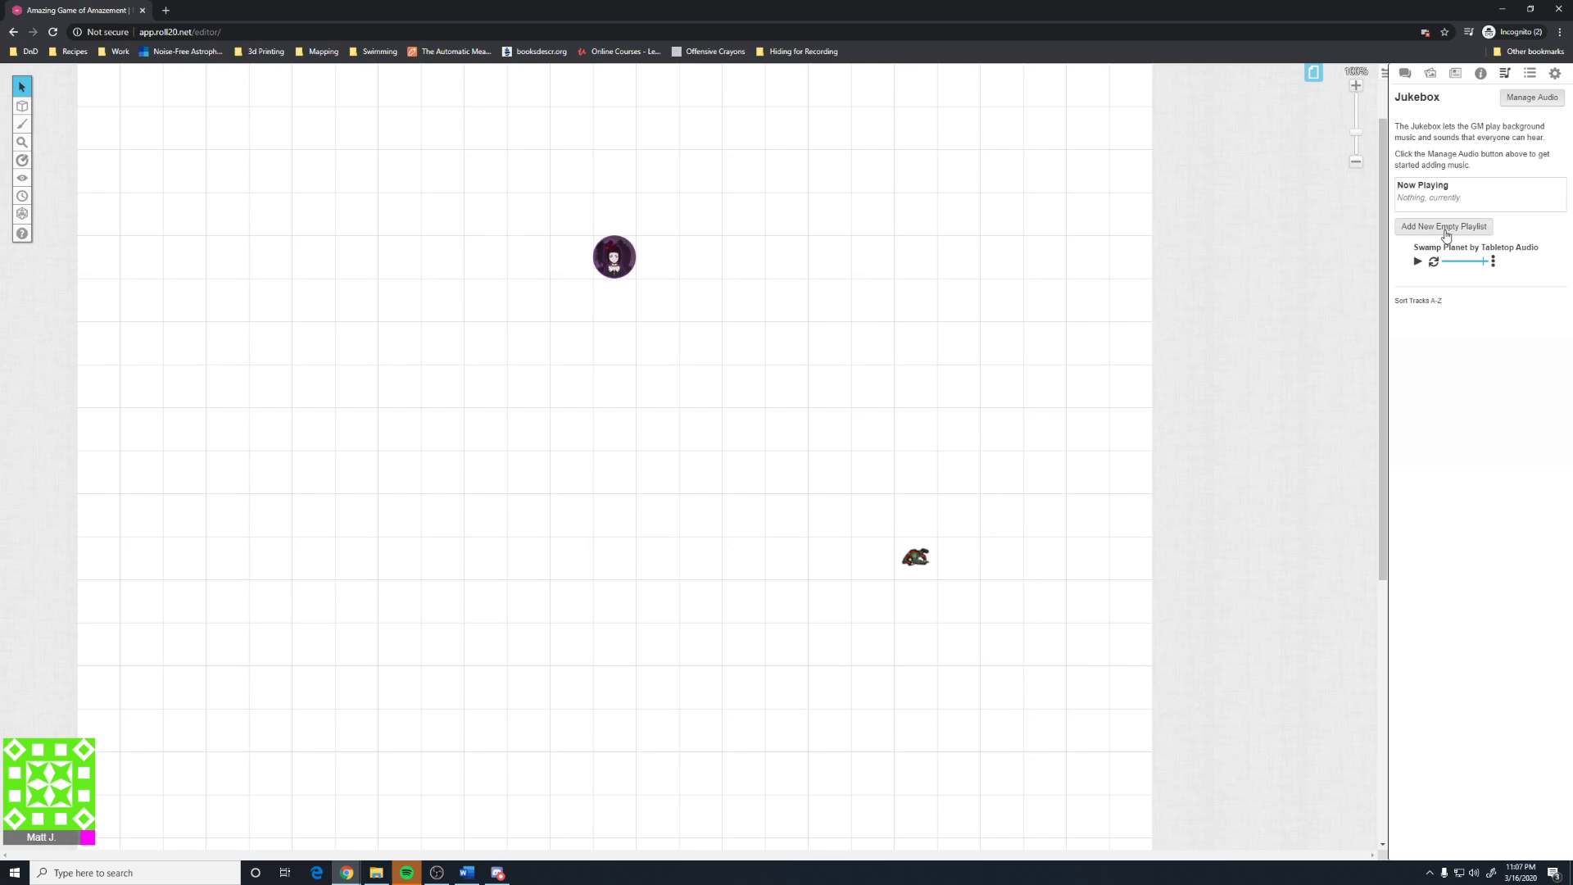
- Change the display name in the game settings to "Amazing GM" and save it
left_click(1530, 73)
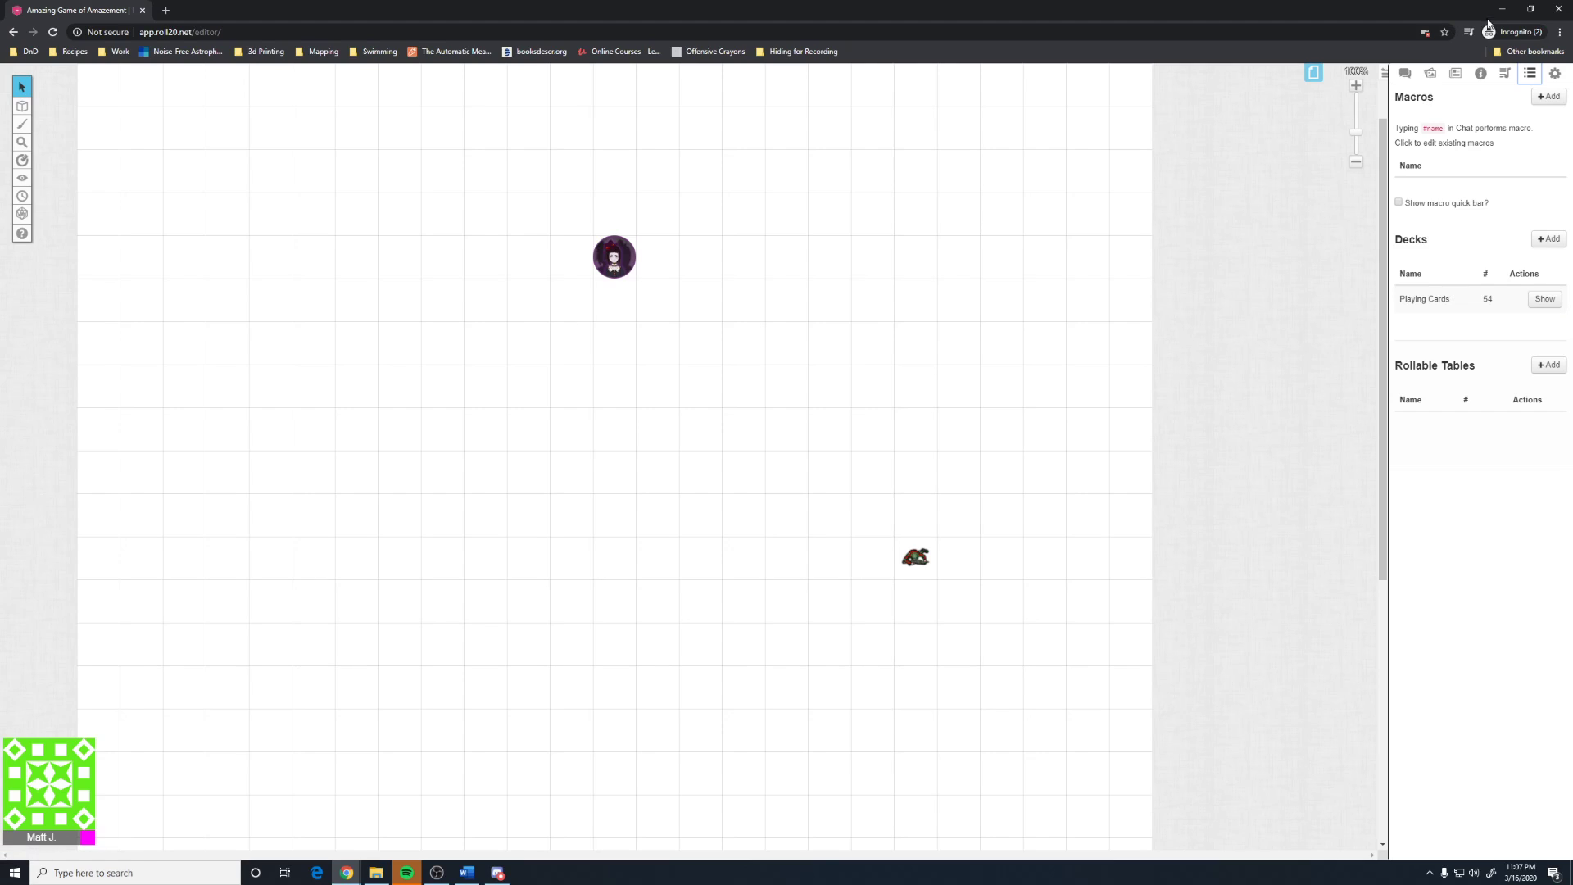
left_click(1555, 73)
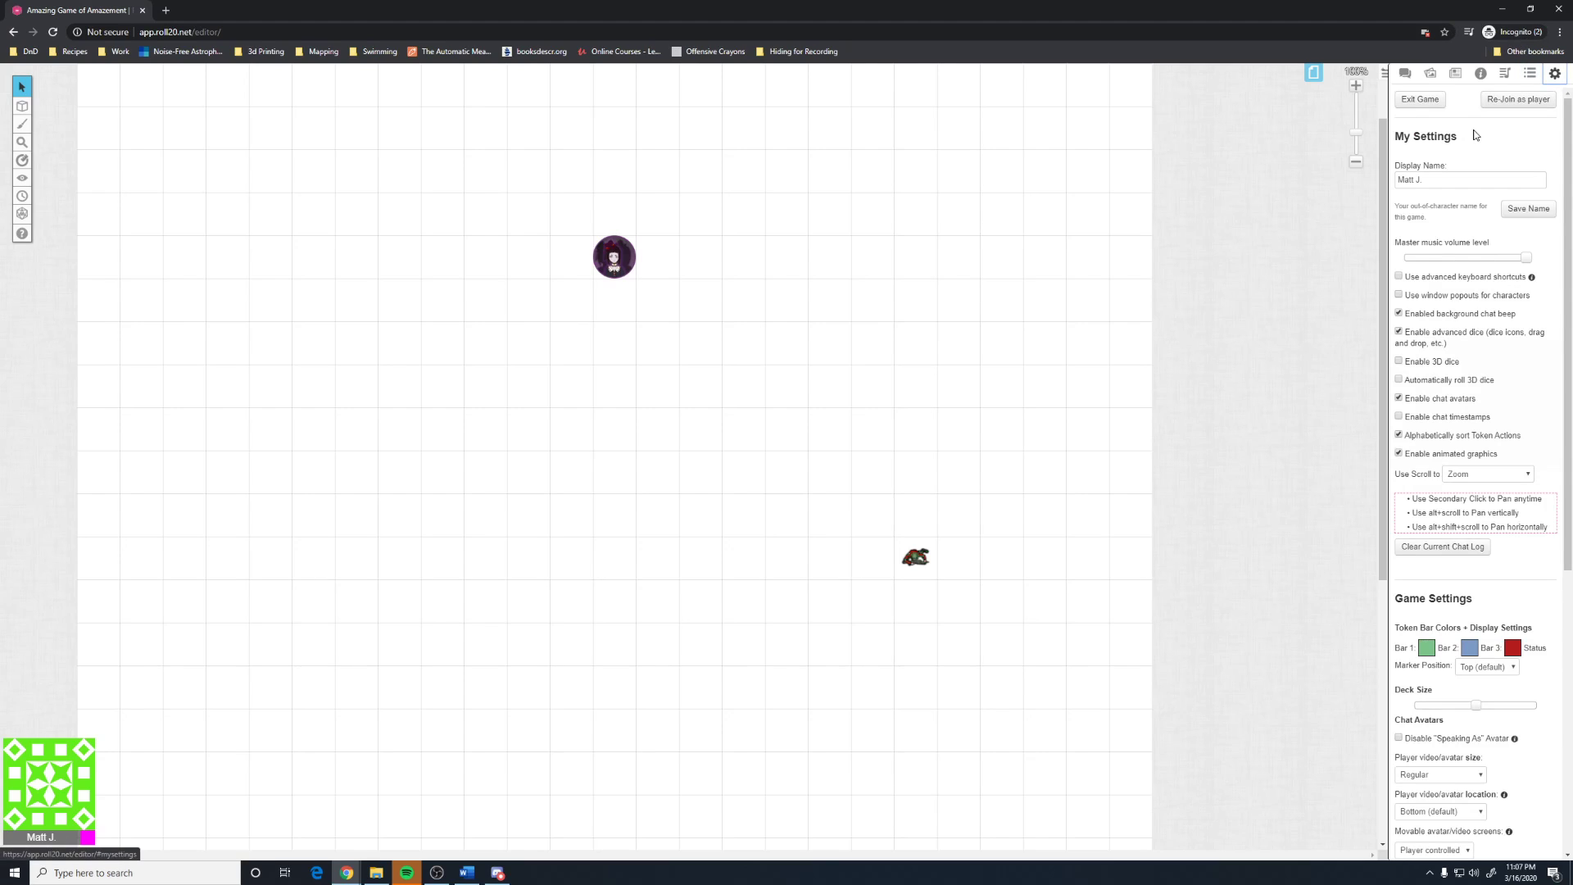
triple_click(1463, 178)
key("BackSpace")
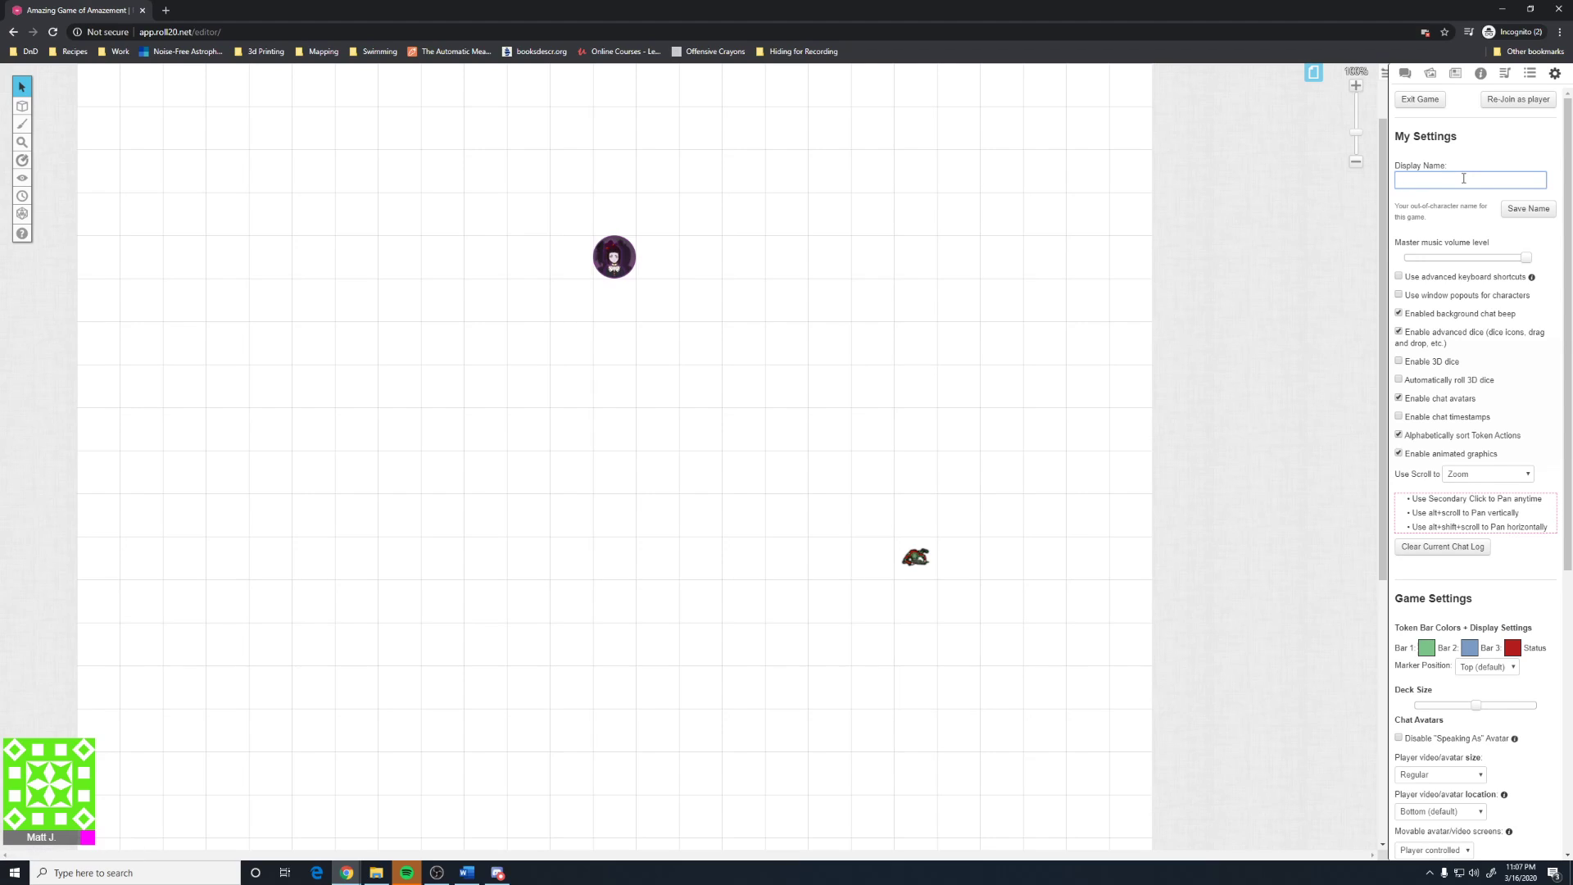
type("Amazing GM")
left_click(1526, 208)
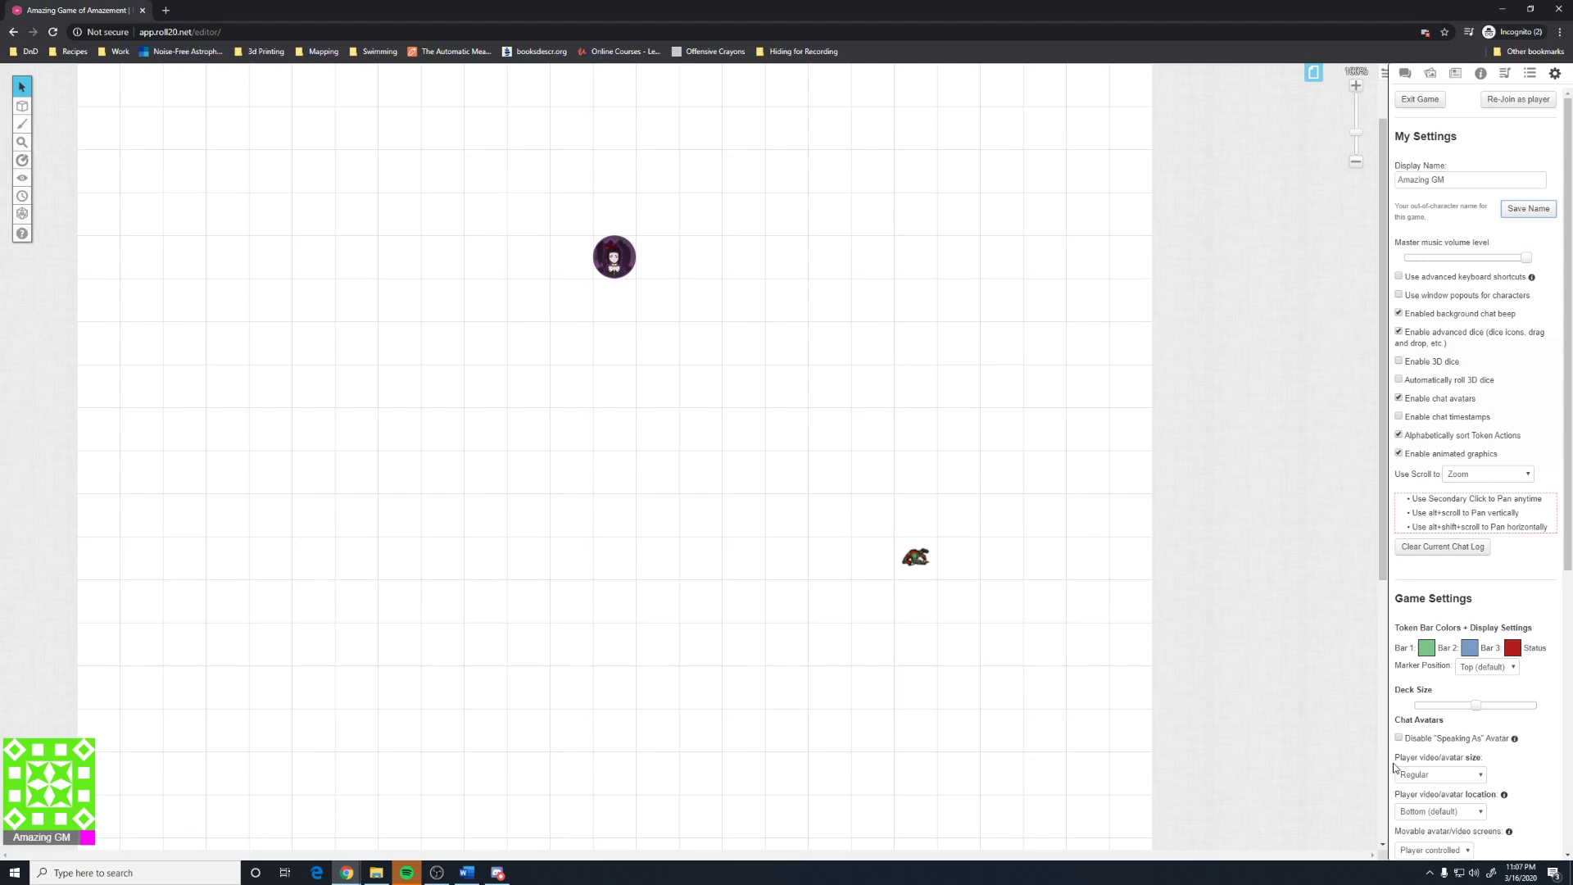
- Send a chat whisper addressed to the display name Amazing using the /w command
left_click(1405, 73)
left_click(1458, 811)
type("/w Ma")
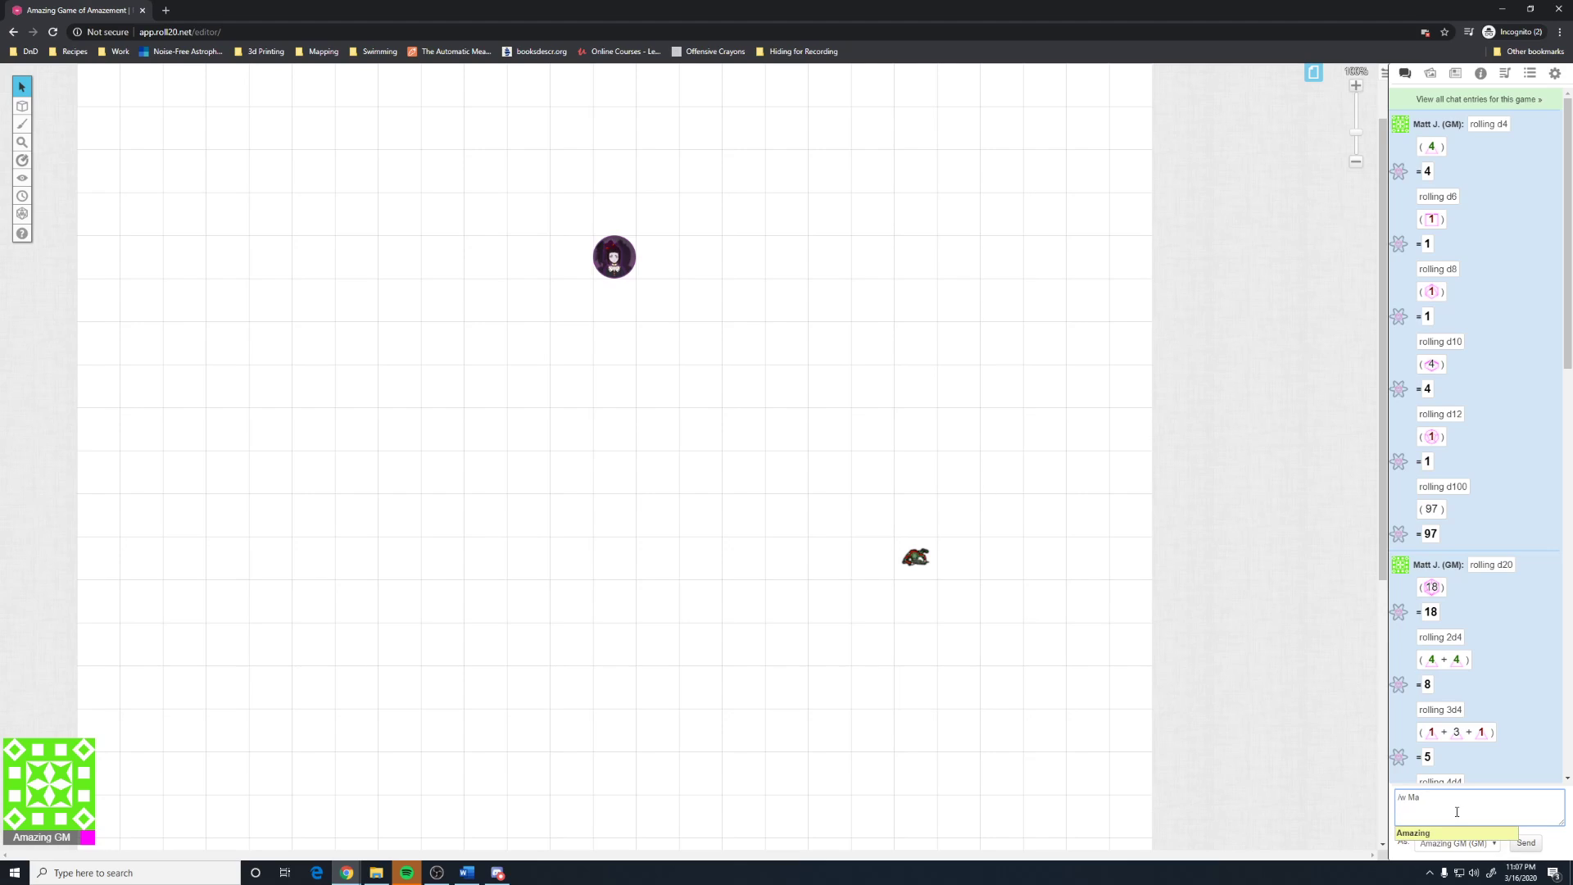
type("tt")
key("BackSpace")
key("BackSpace")
key("BackSpace")
key("BackSpace")
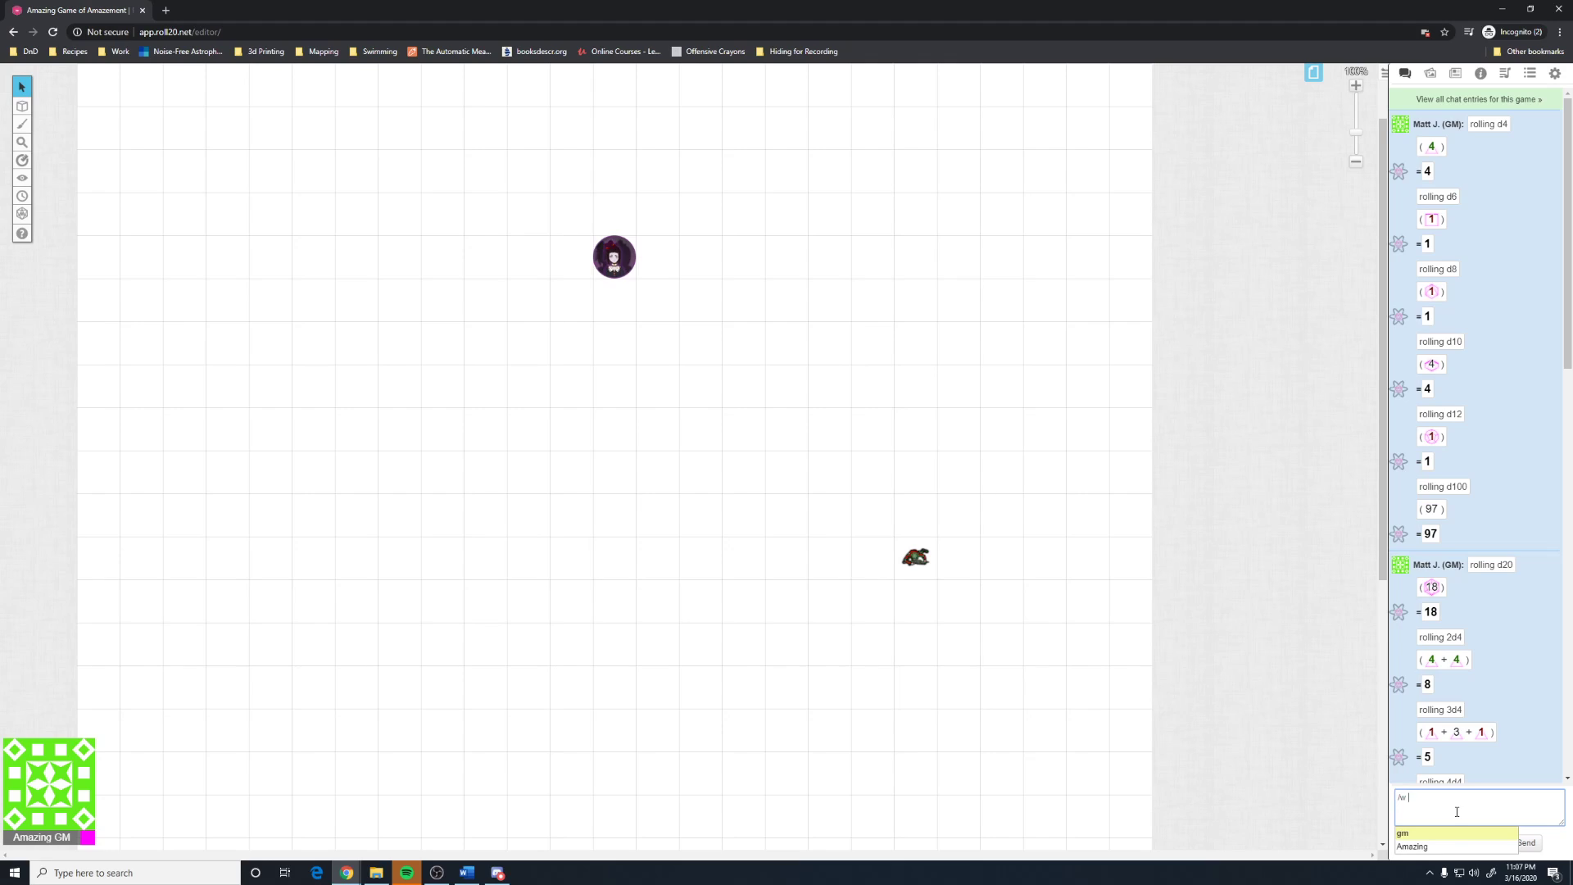
type("Am")
key("Return")
key("Return")
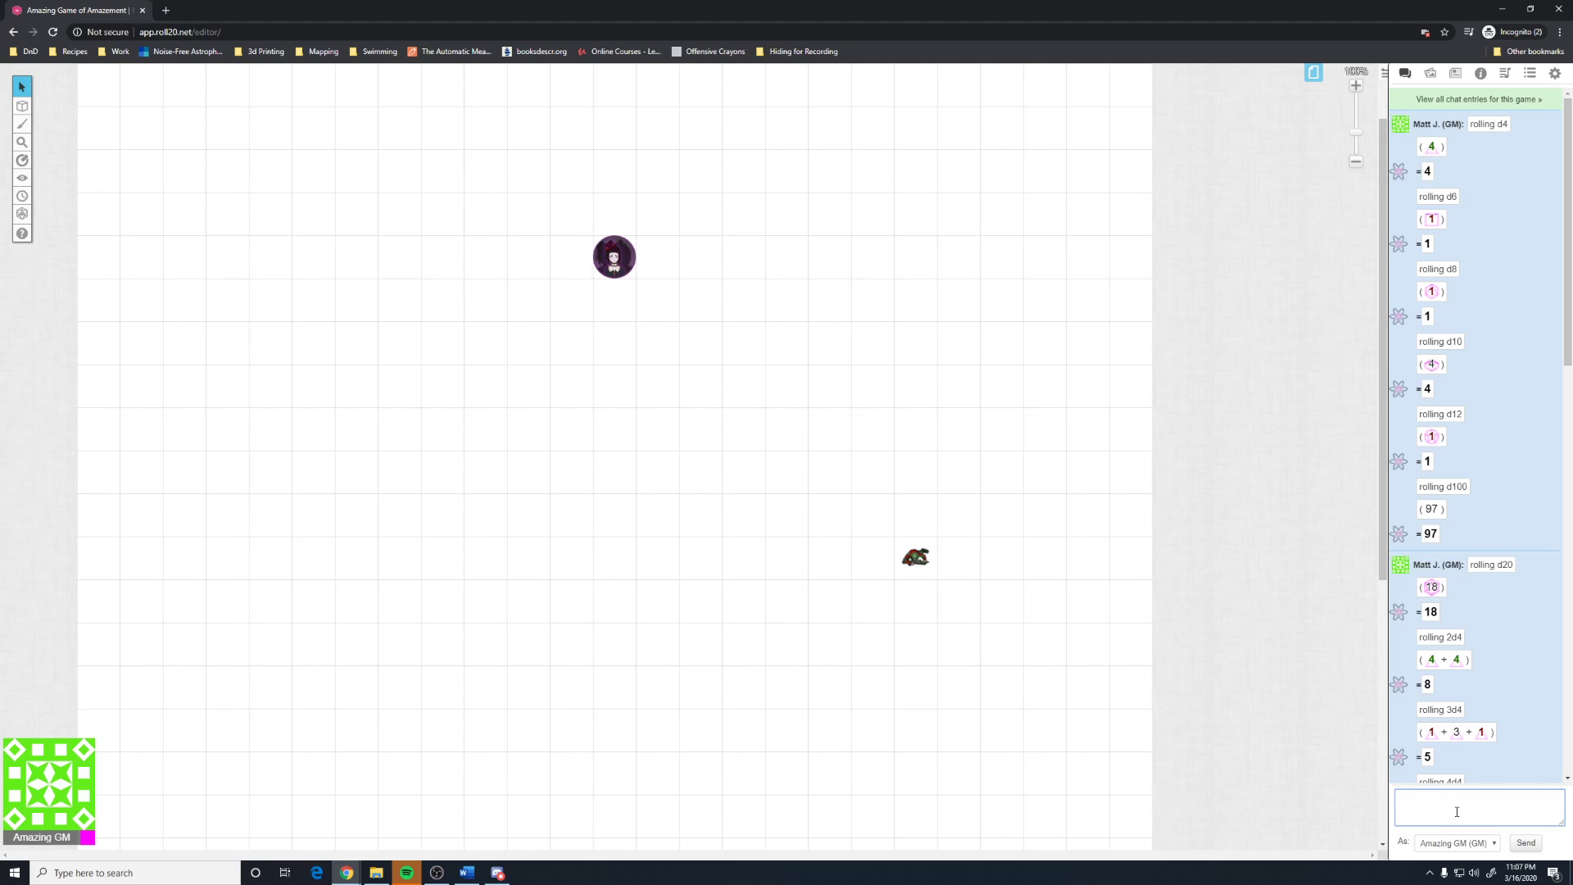
- Review the chat log's past dice rolls, command help and whispers, and examine the map at different zoom levels
scroll(1376, 557, "down", 5)
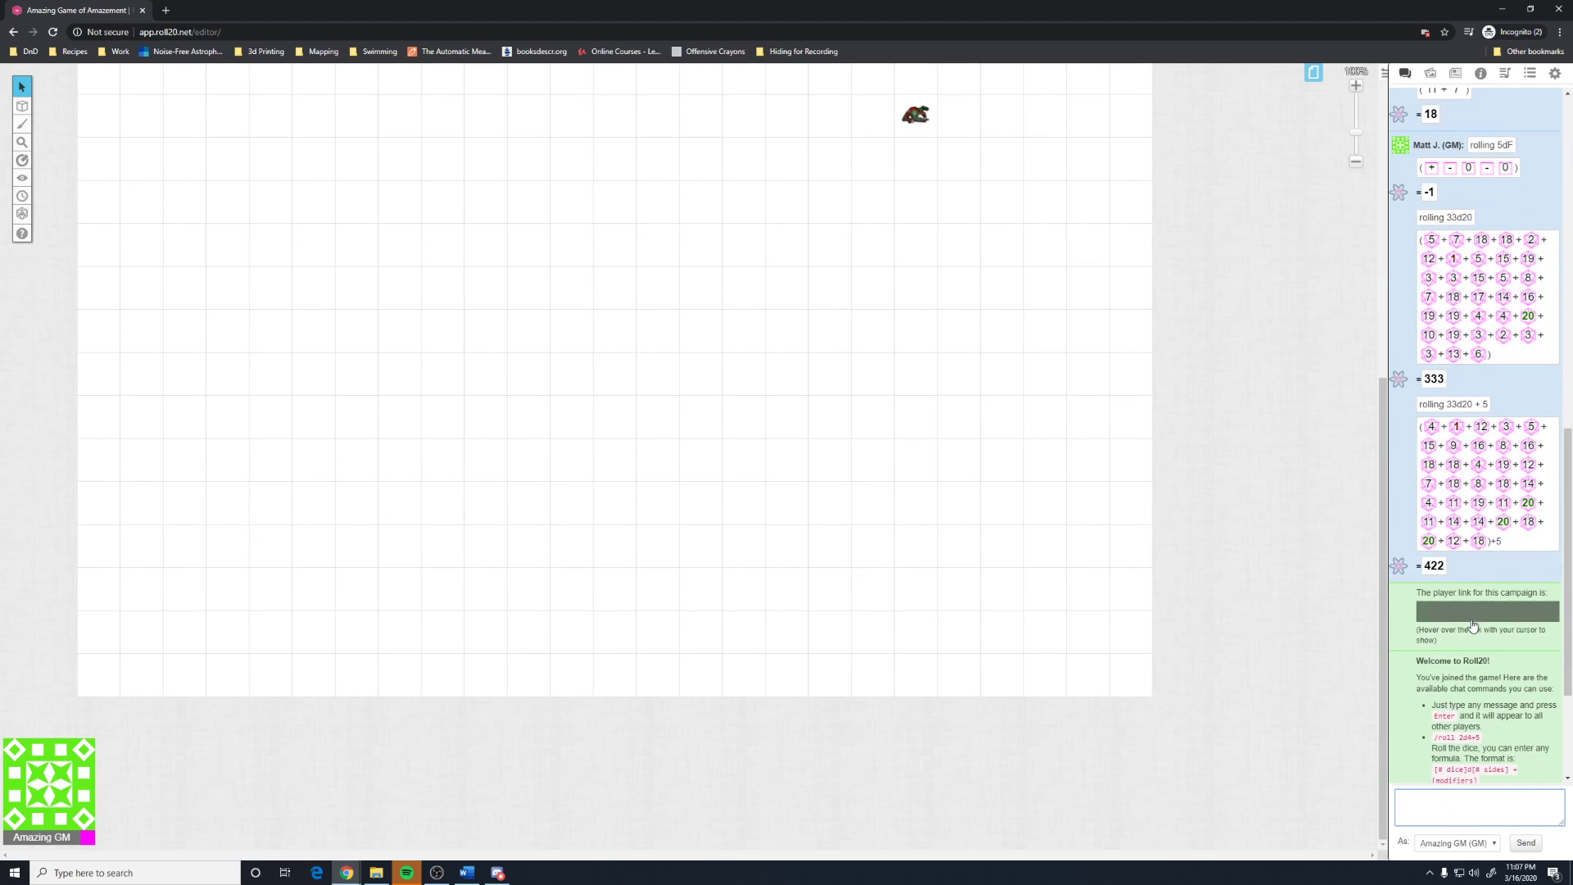
scroll(913, 562, "up", 2)
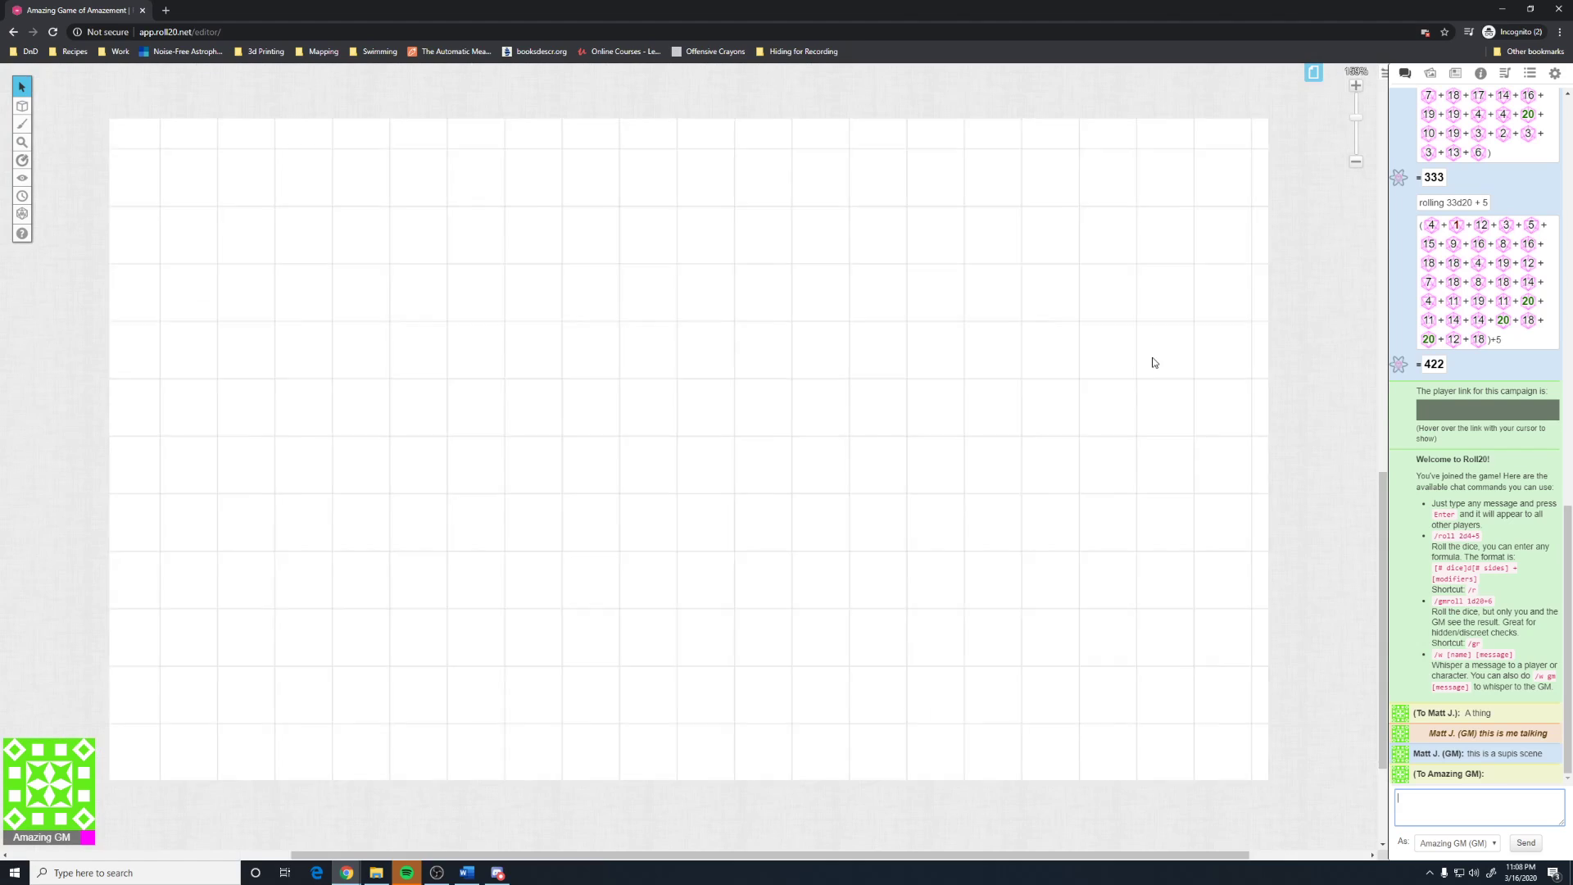
scroll(1173, 327, "up", 2)
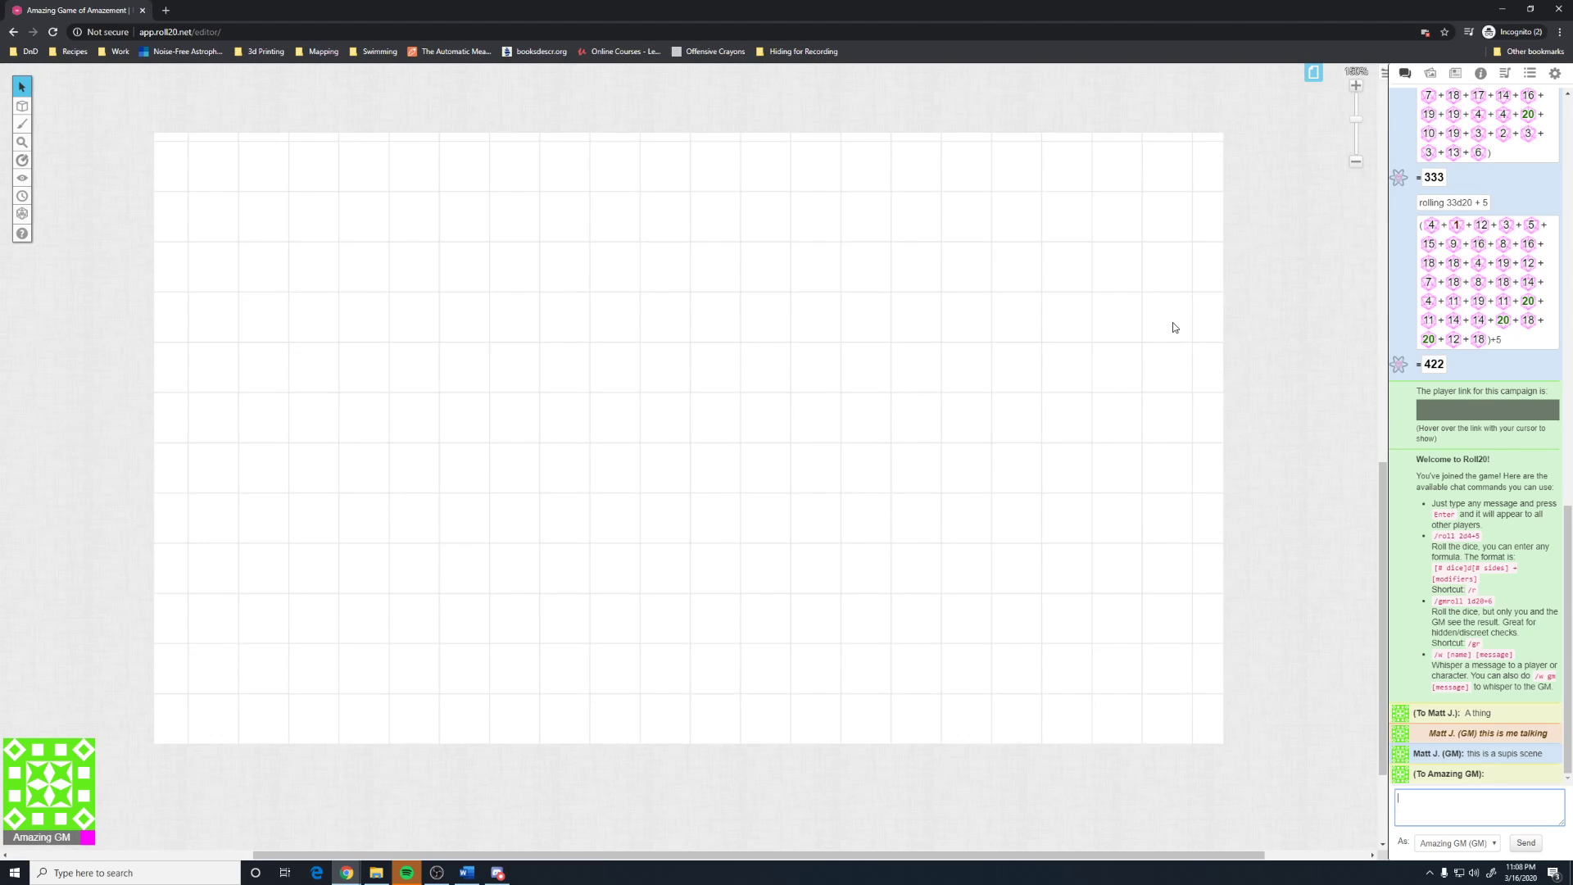
scroll(1173, 326, "down", 3)
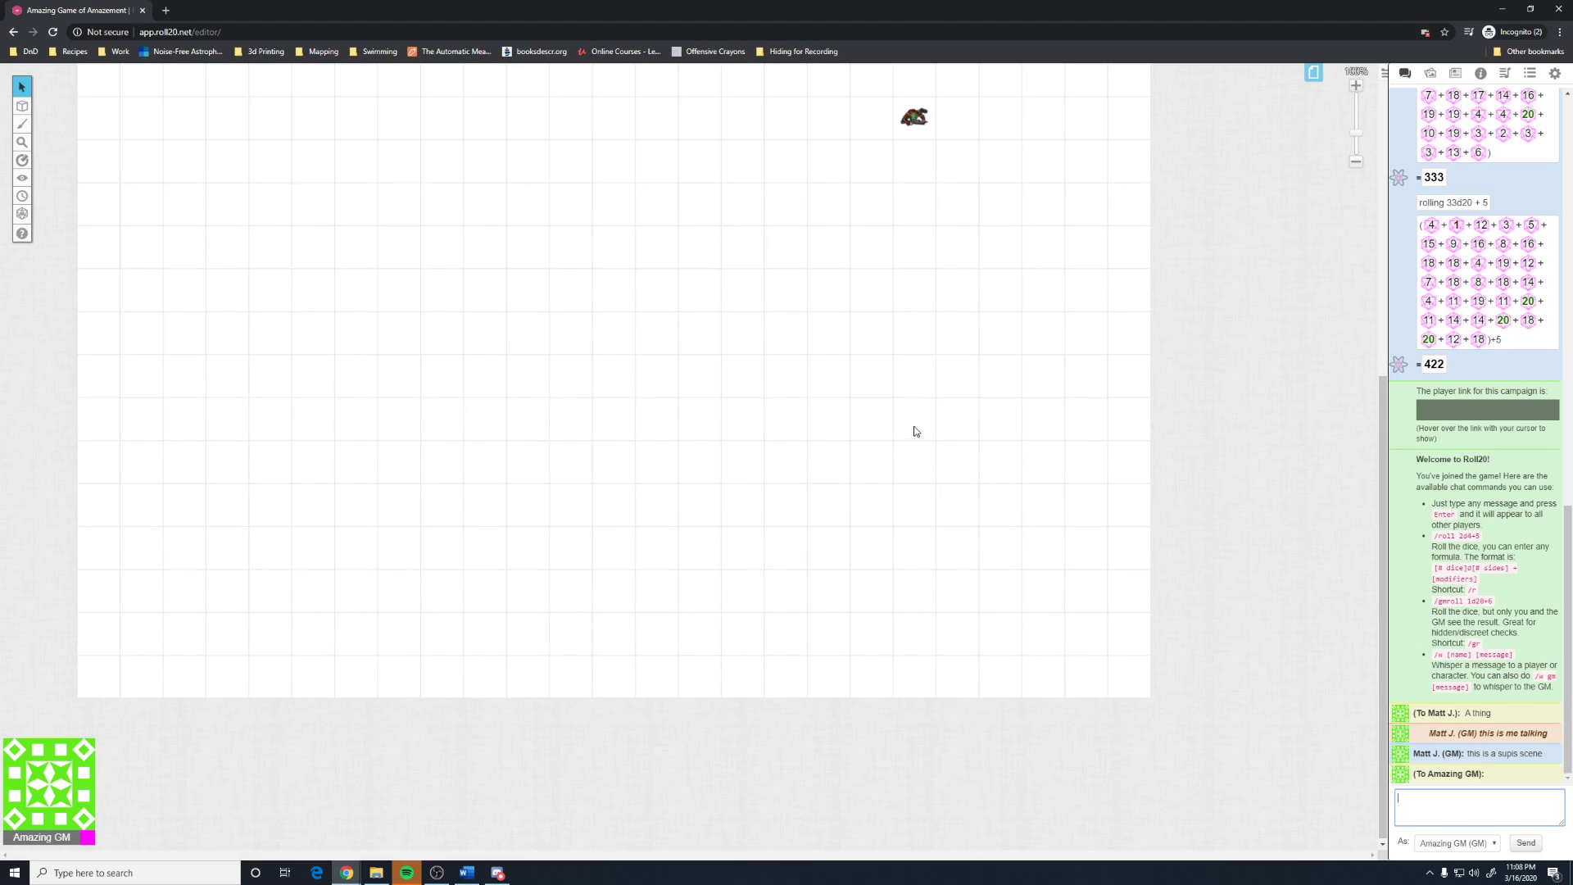
scroll(906, 425, "up", 1)
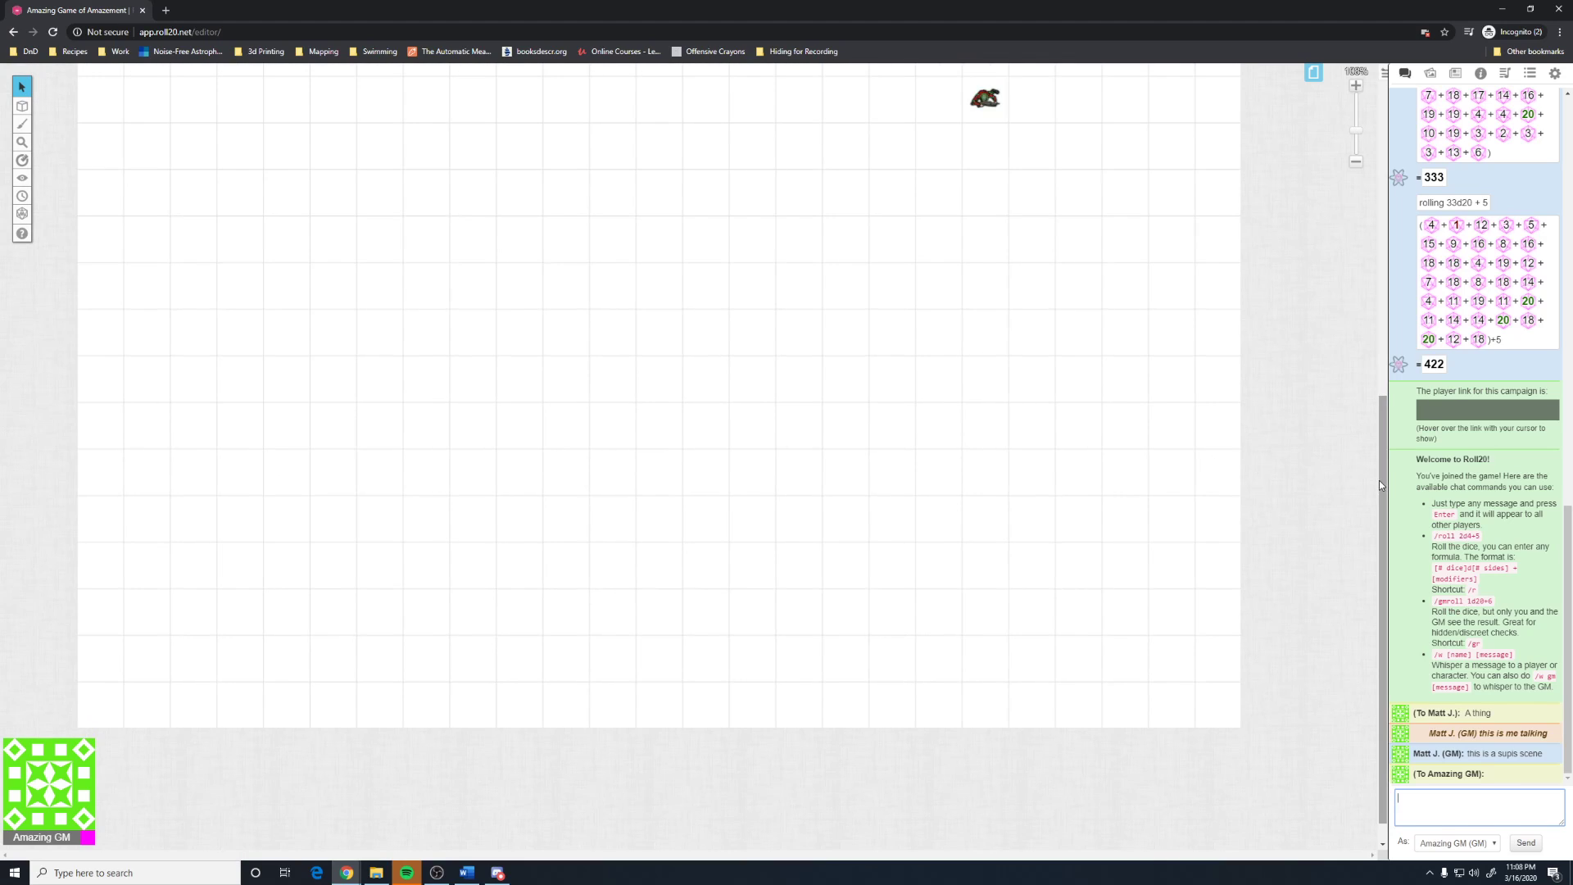
left_click_drag(1381, 480, 1363, 373)
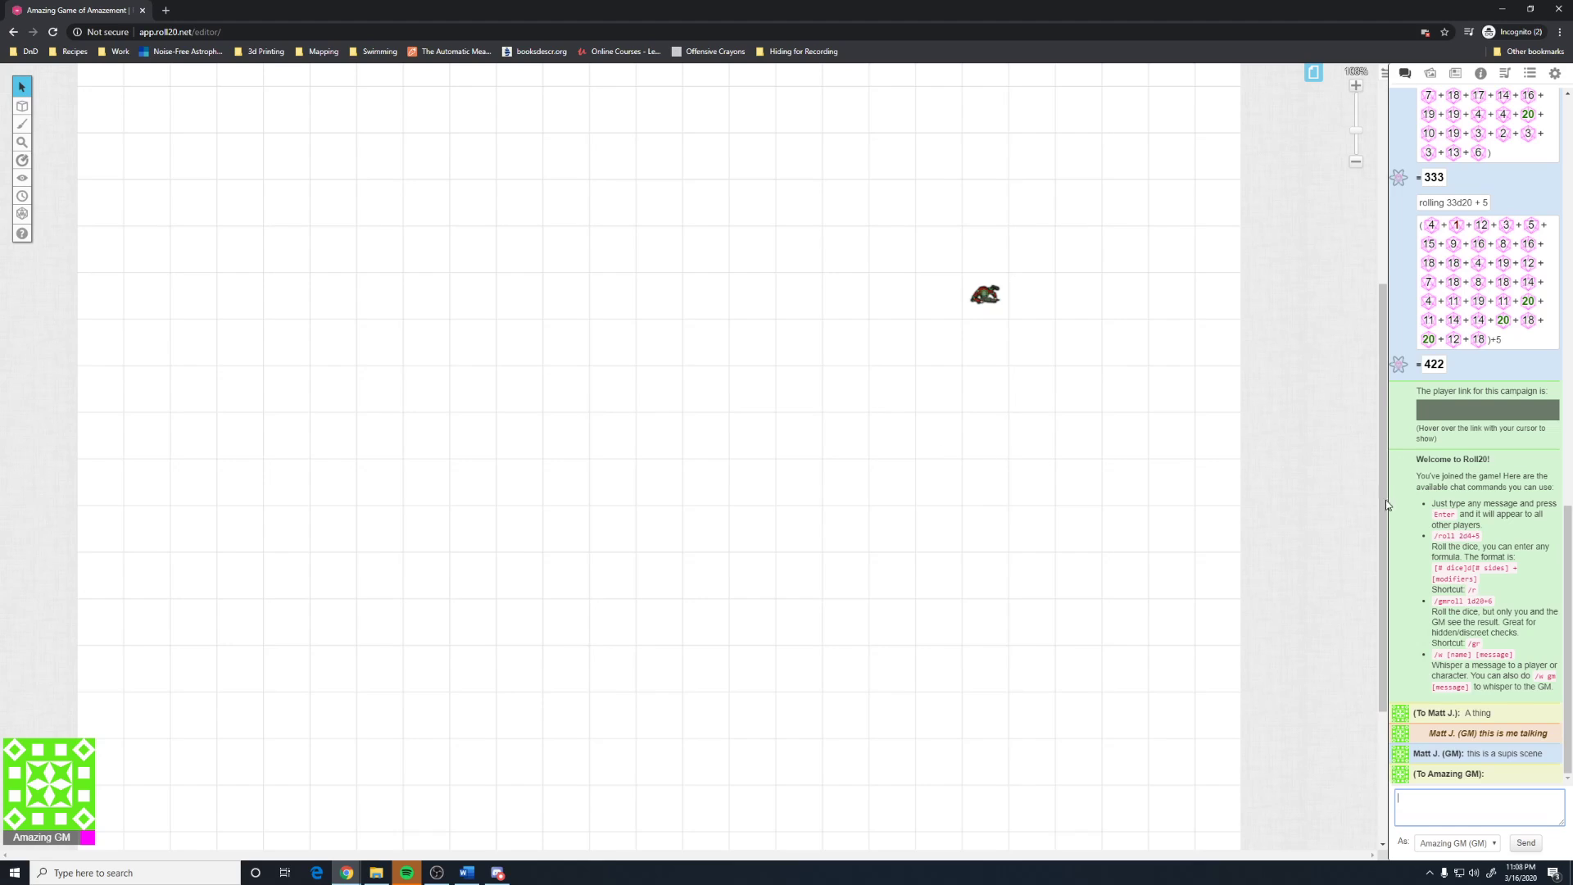
scroll(1503, 531, "up", 3)
scroll(1503, 530, "up", 5)
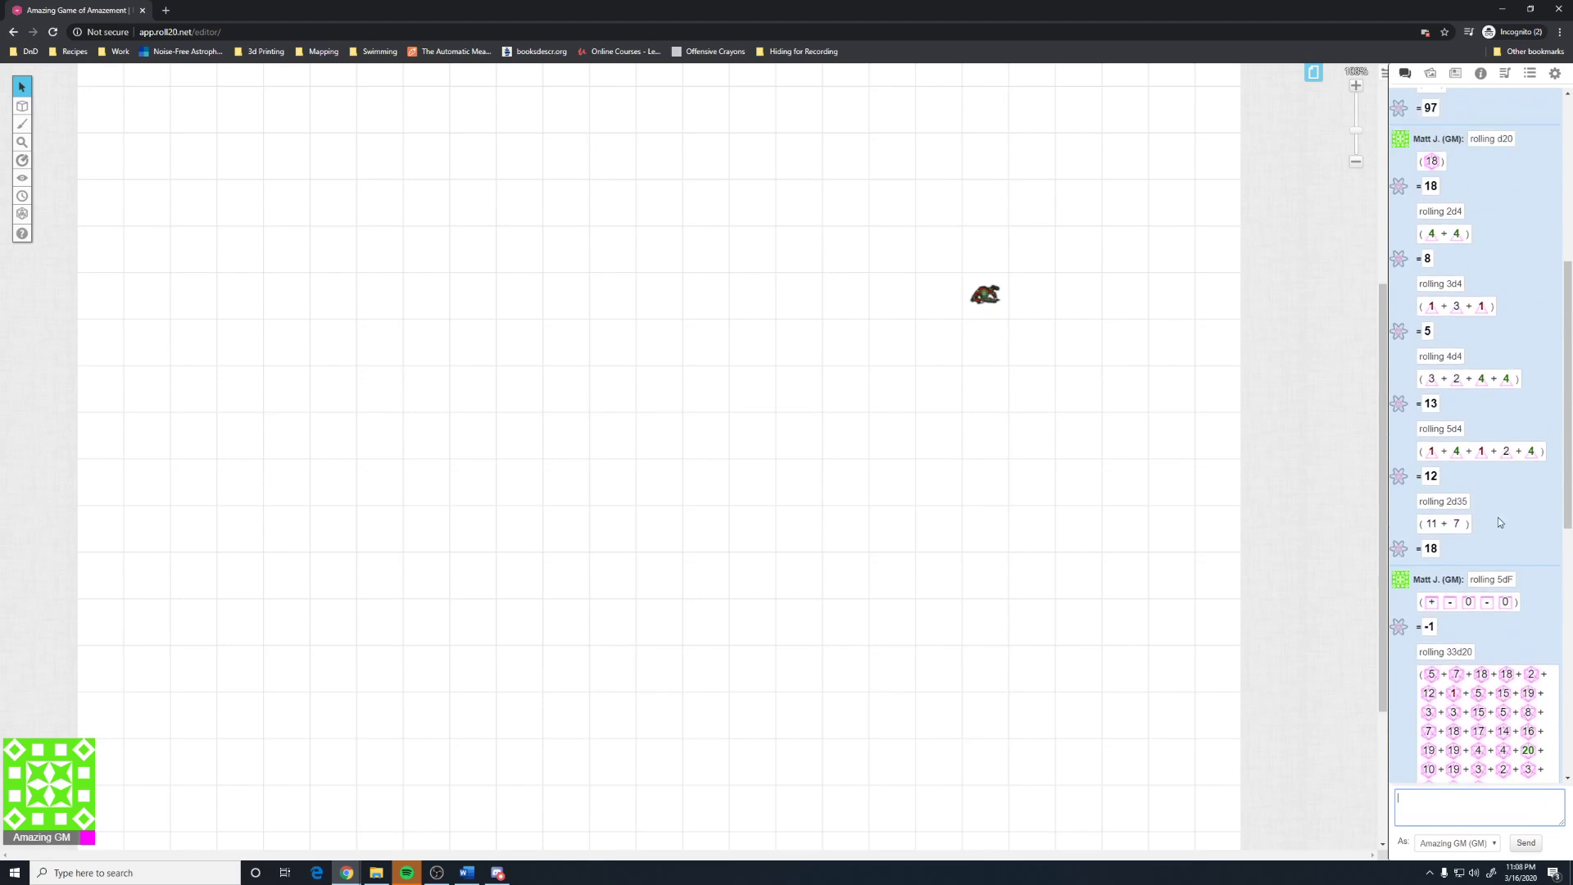
- Set both broadcasting to others and receiving from others to Nothing (disable) in the game's video and audio chat settings
left_click(1554, 73)
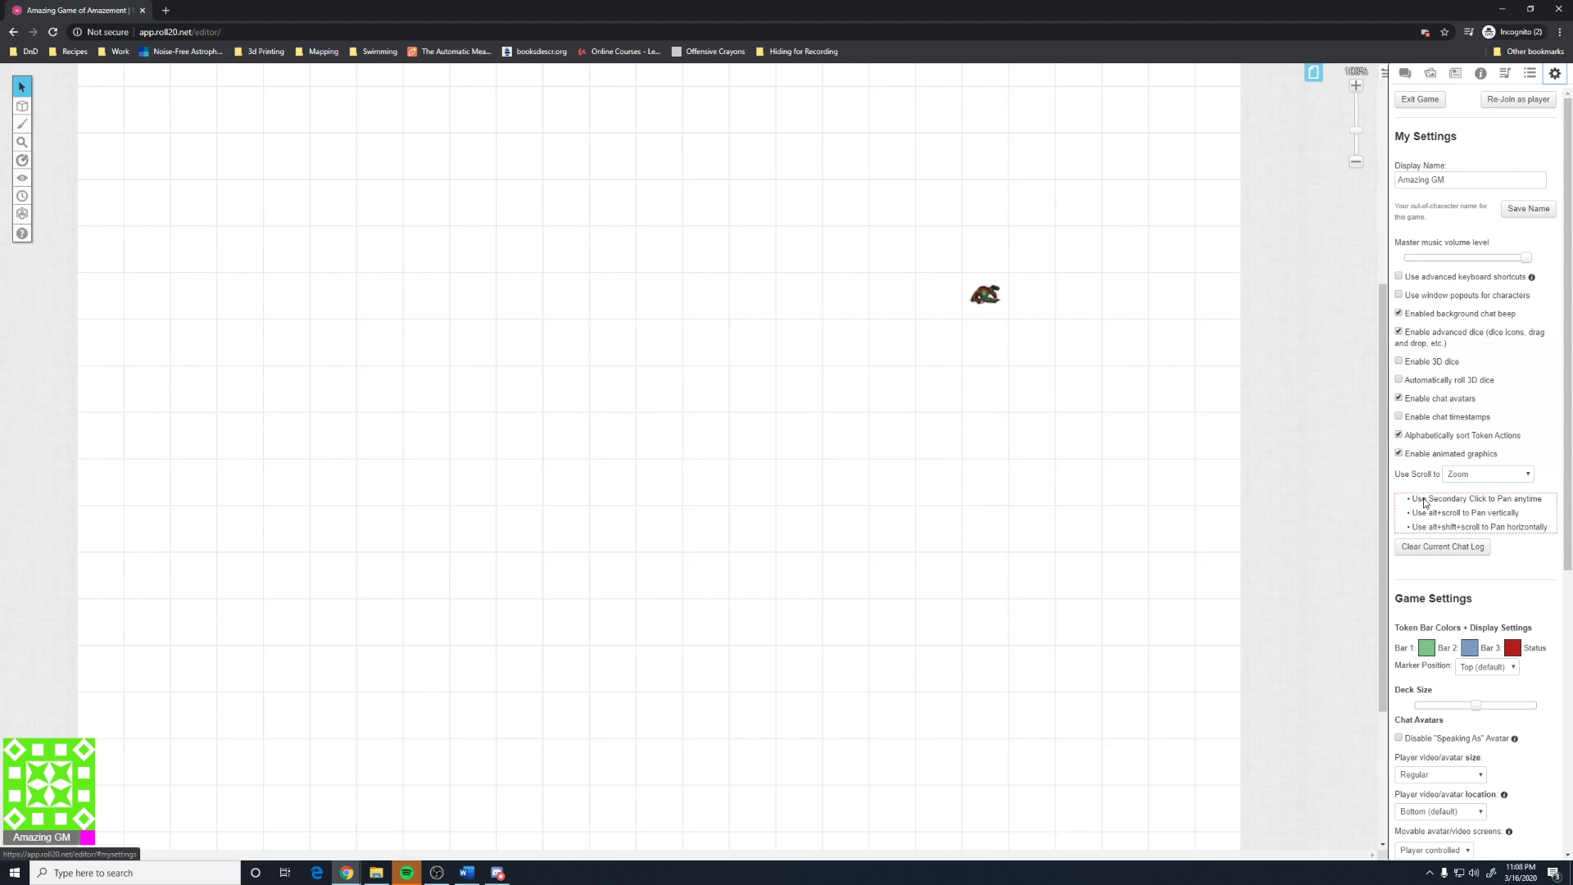
scroll(1447, 572, "down", 4)
scroll(1447, 572, "down", 2)
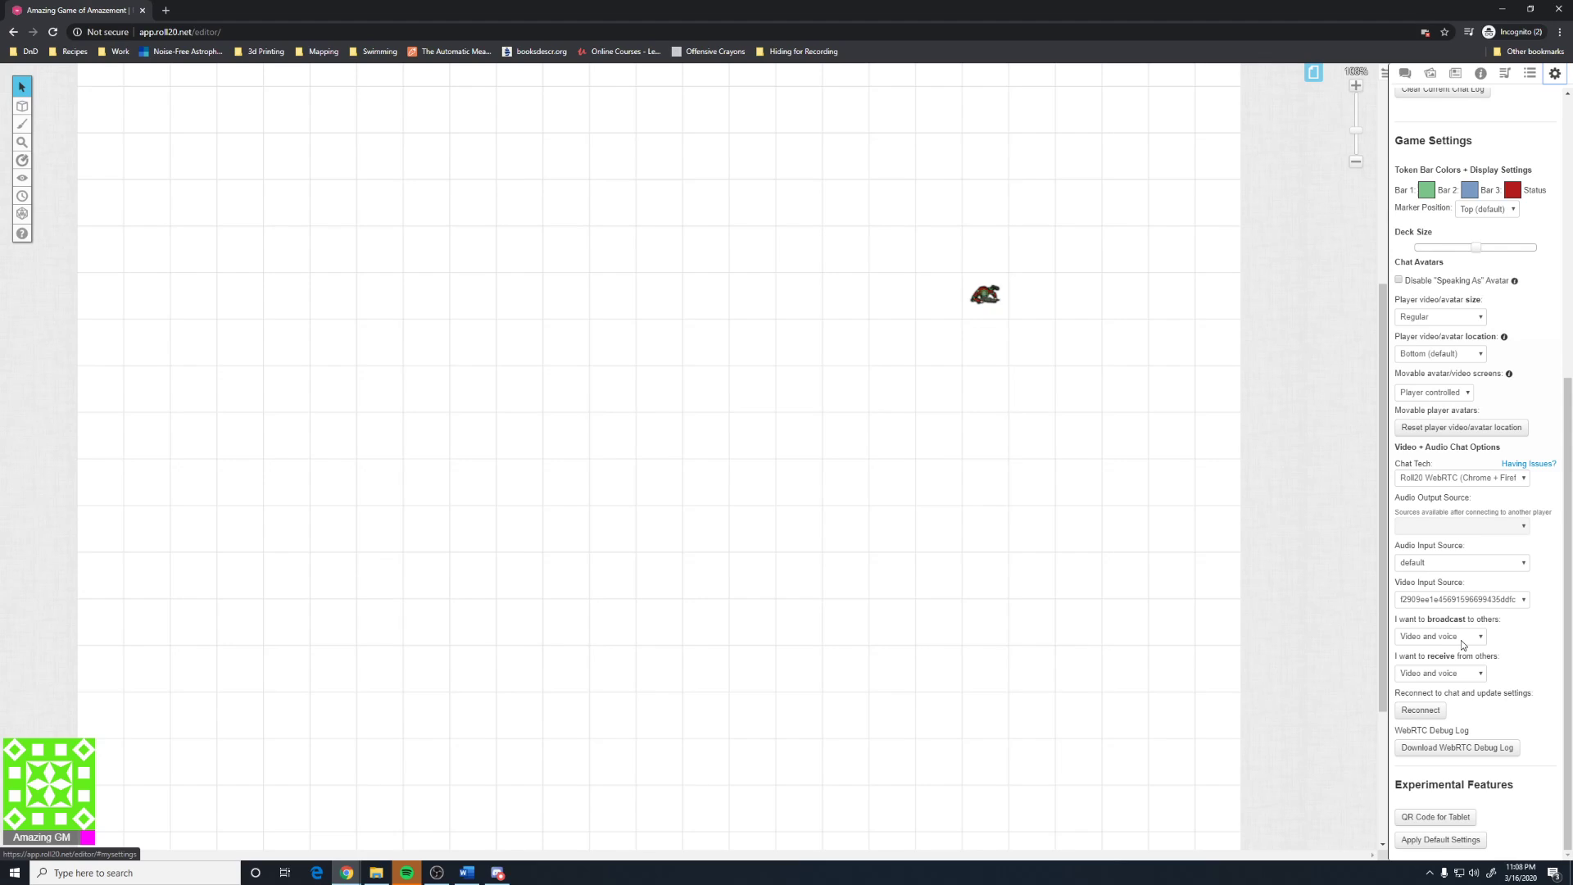
left_click(1461, 639)
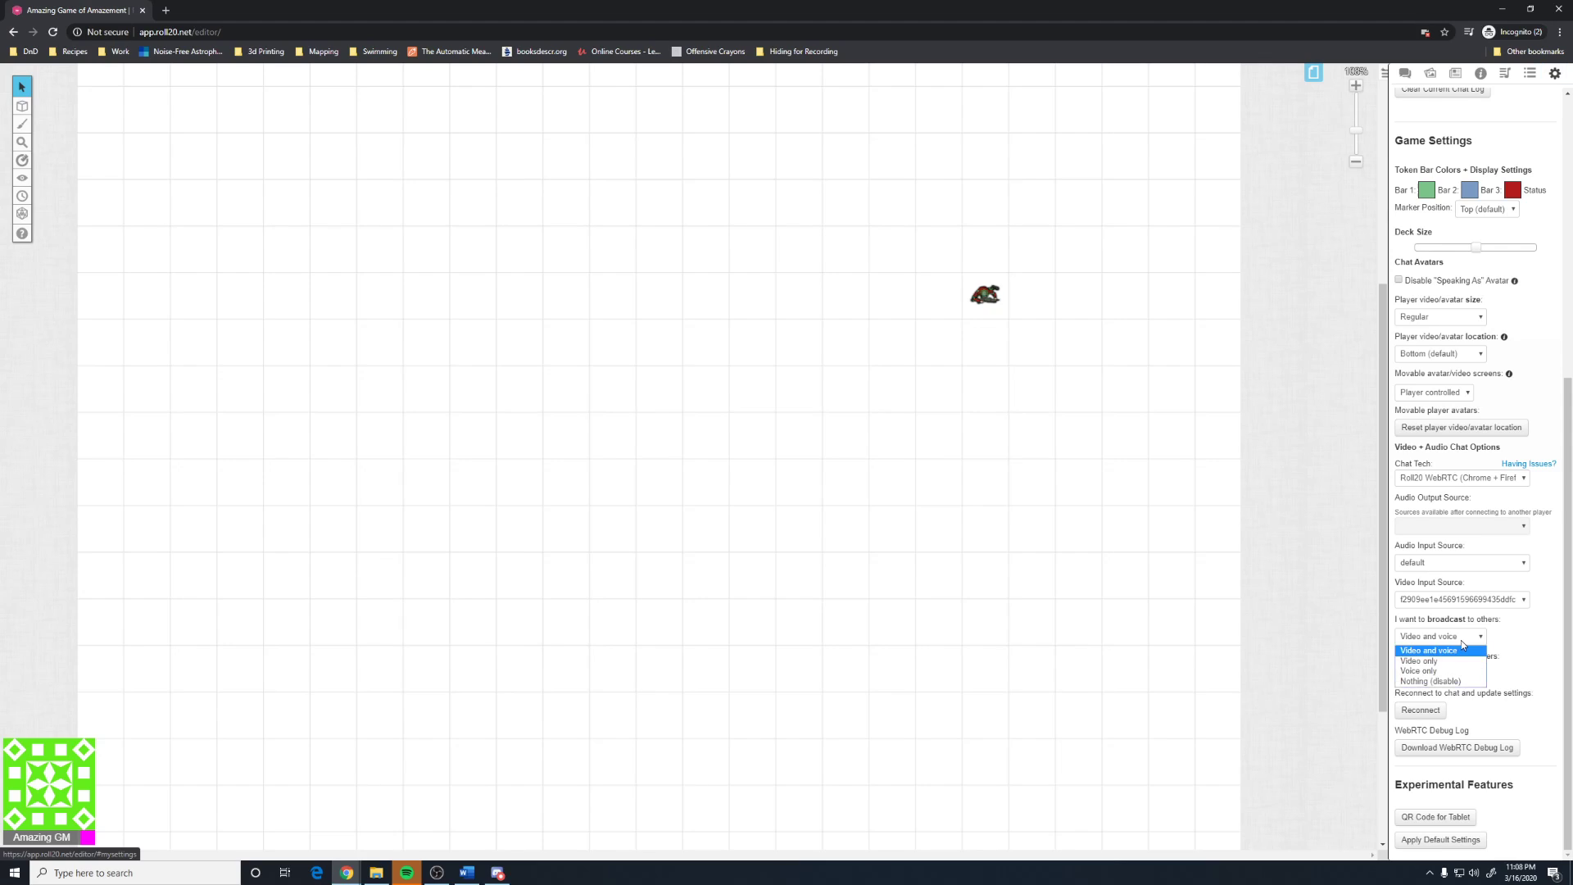
left_click(1435, 685)
left_click(1439, 676)
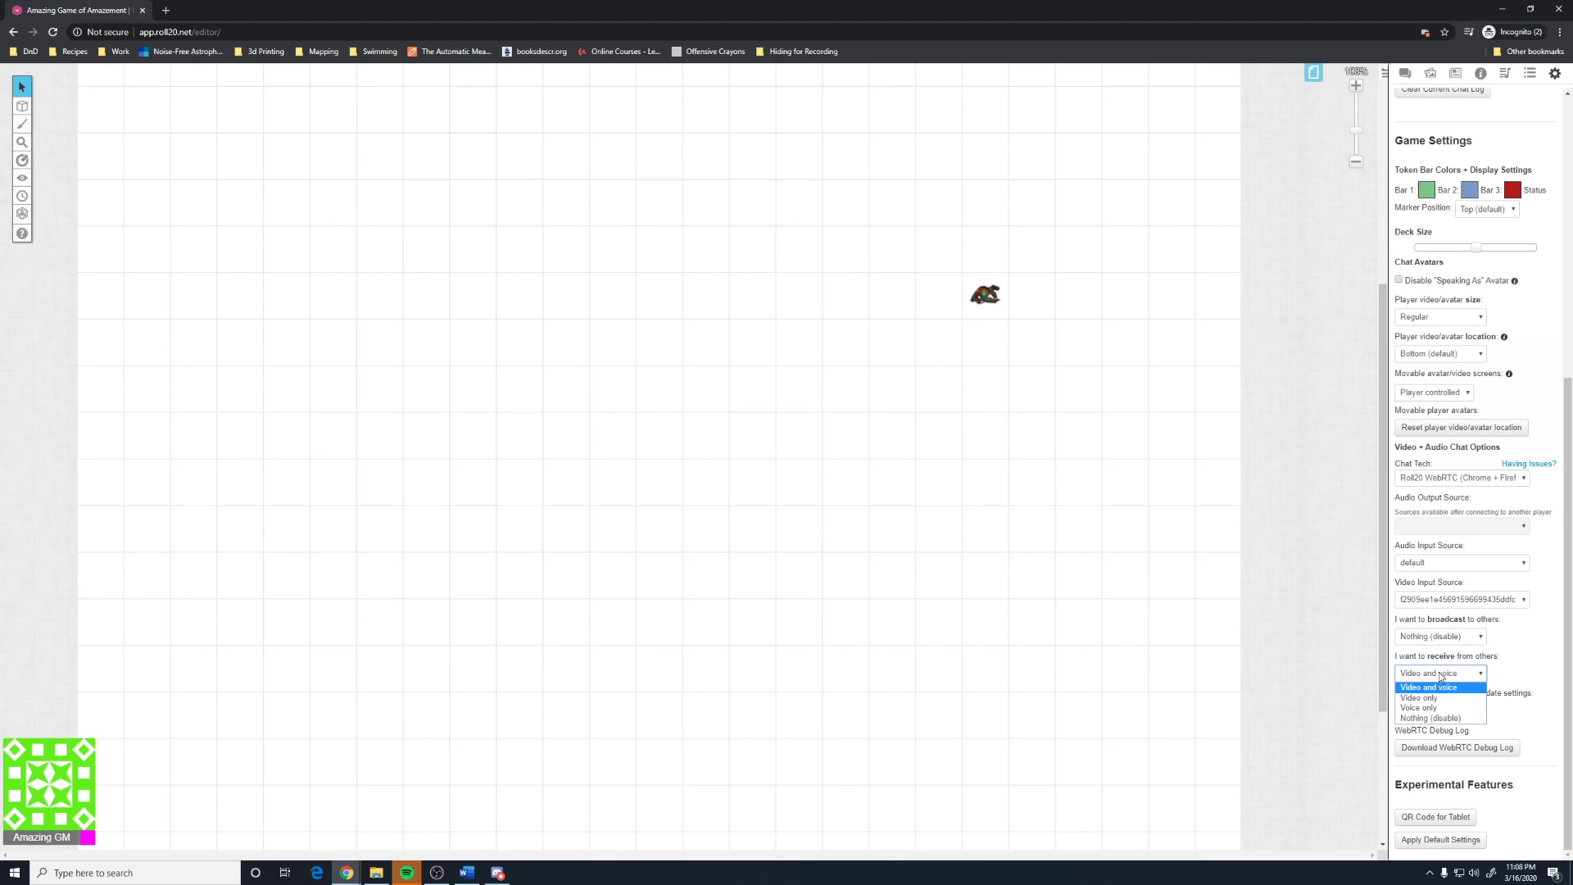
left_click(1442, 718)
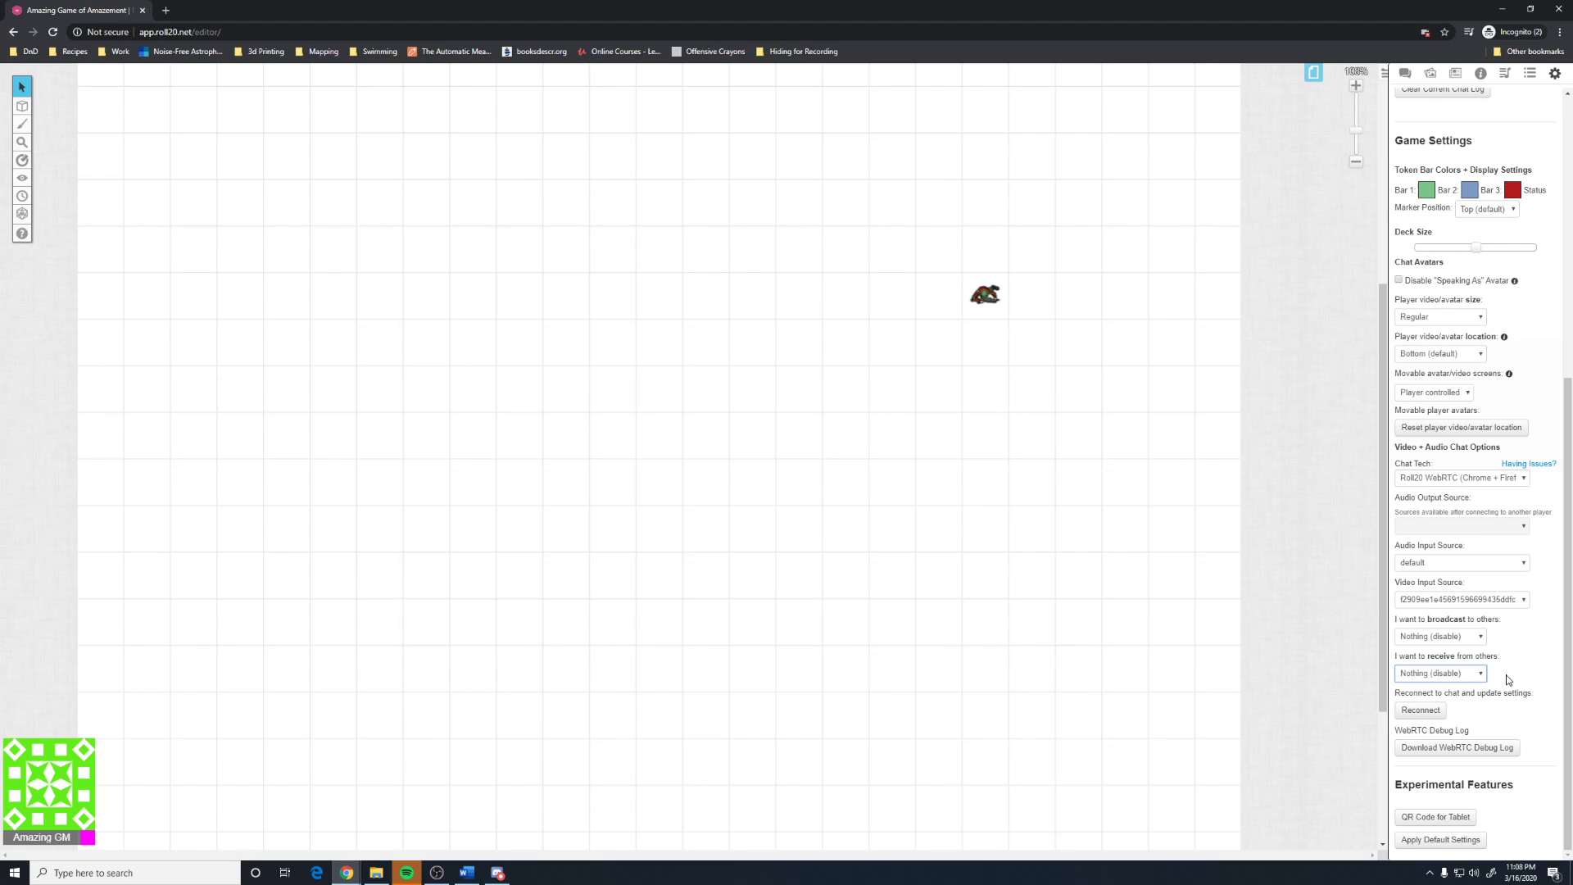
left_click(1438, 718)
- Set the Use Scroll to option to Pan and try scrolling vertically across the map
scroll(1504, 617, "up", 6)
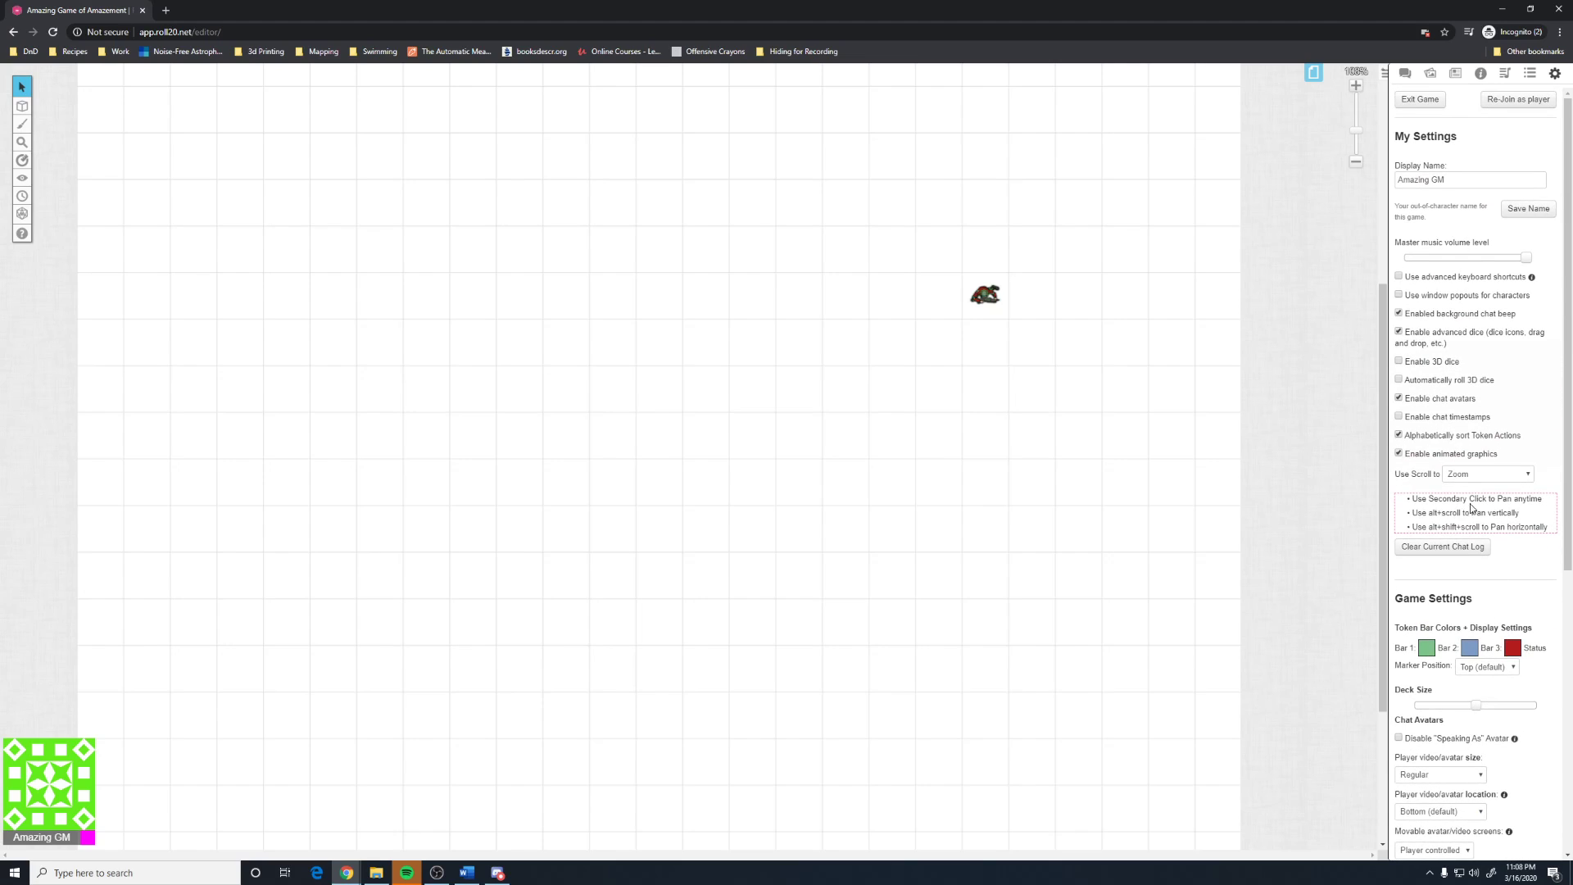
left_click(1480, 472)
left_click(1483, 496)
scroll(871, 488, "up", 5)
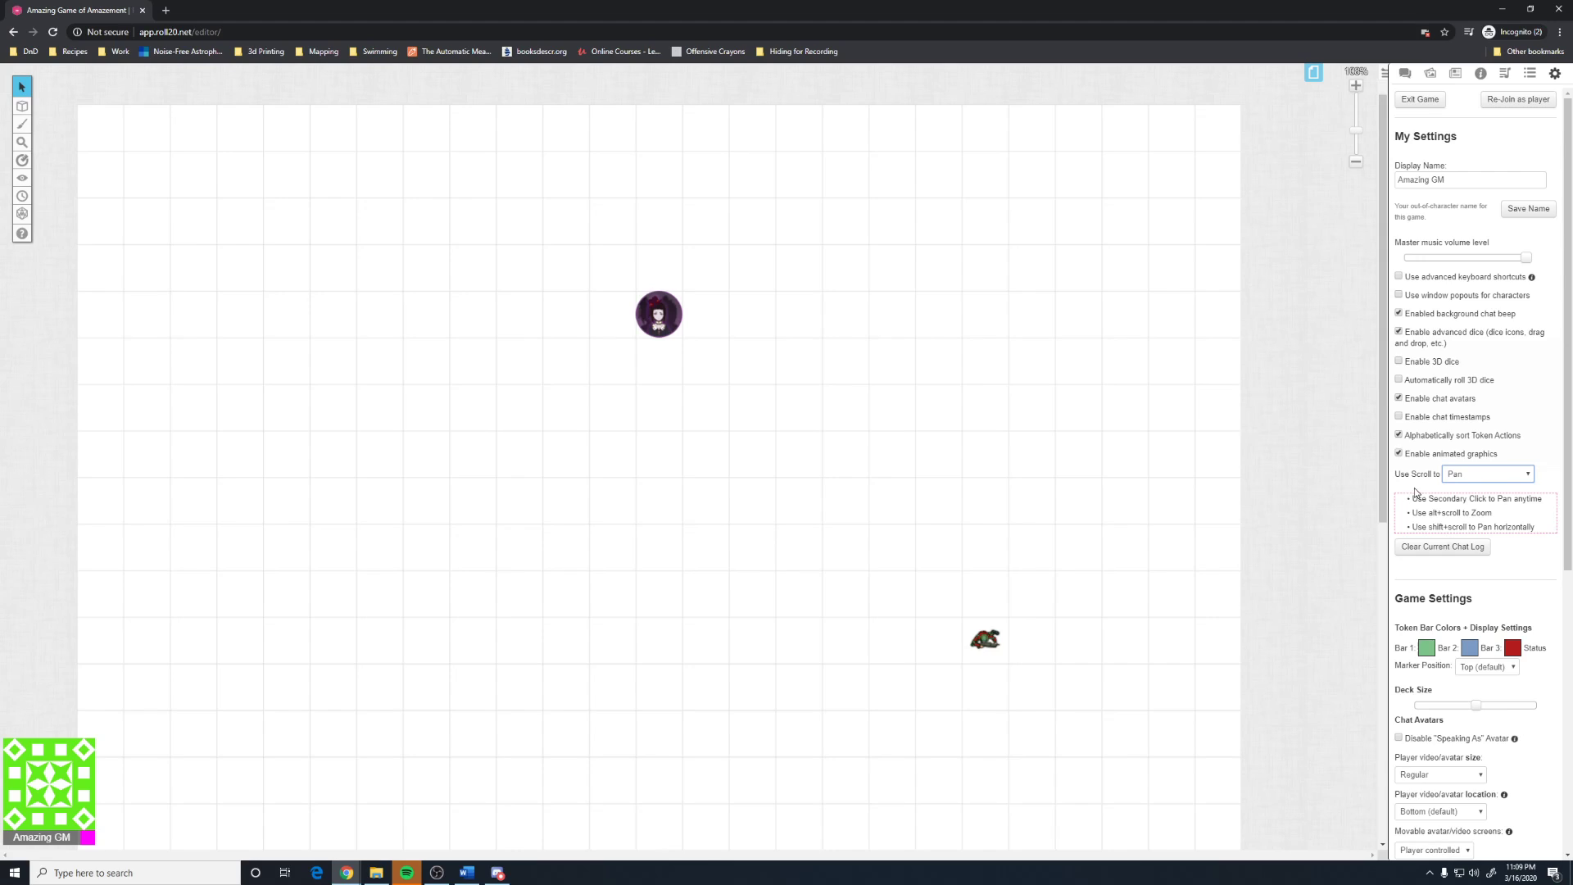
- Set the Use Scroll to option to Zoom and zoom the map out by scrolling
left_click(1515, 473)
left_click(1485, 489)
scroll(974, 455, "down", 1)
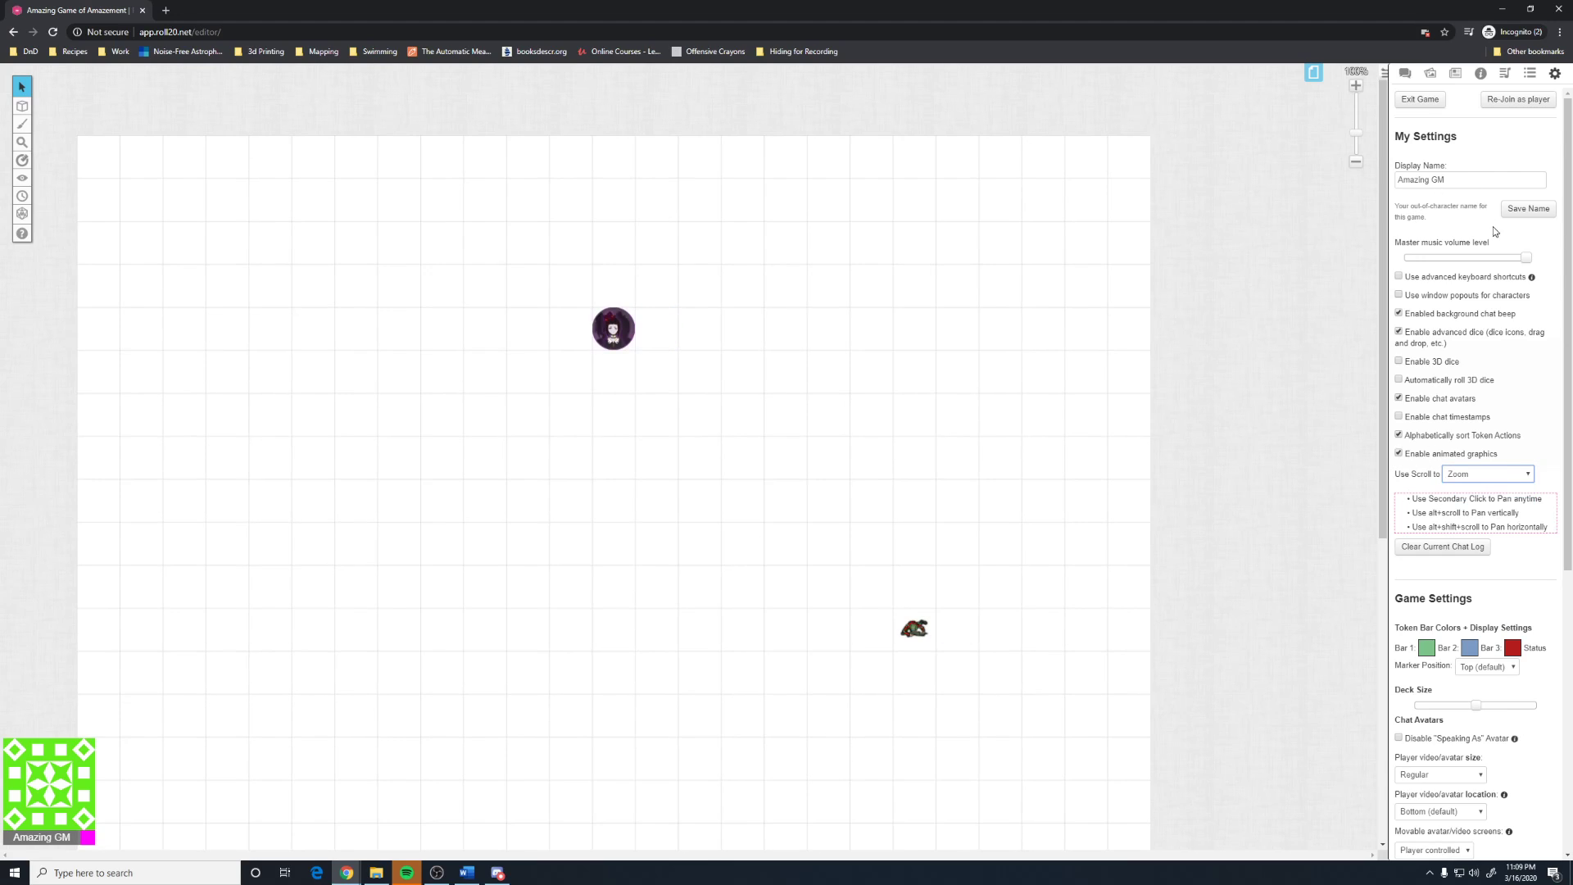
mouse_move(1524, 257)
left_mouse_down()
mouse_move(1424, 262)
mouse_move(1525, 260)
left_mouse_up()
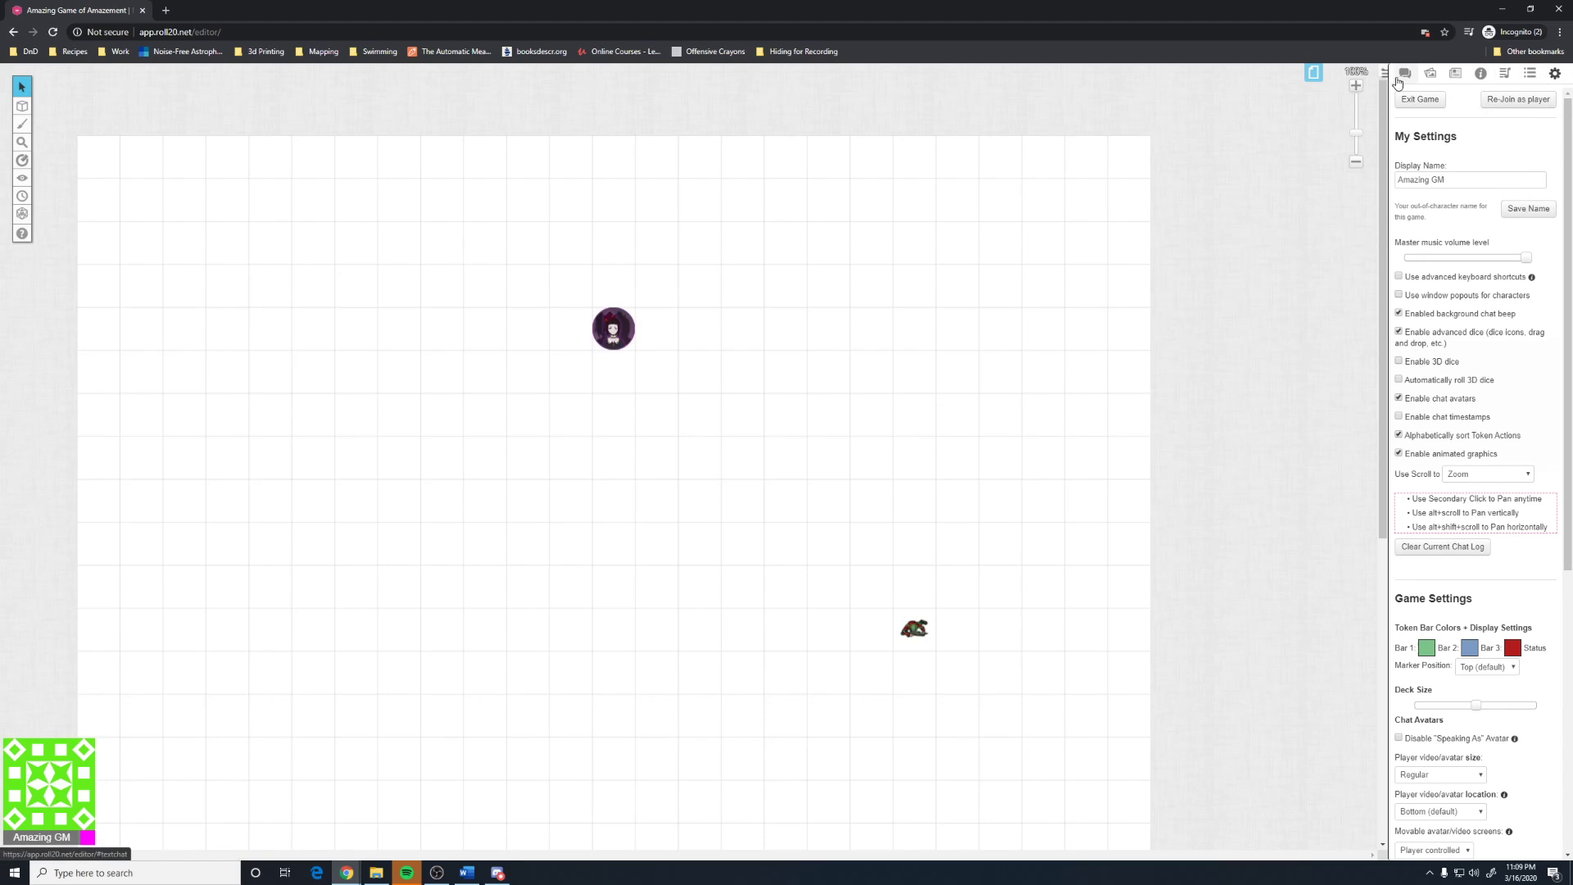
scroll(1007, 447, "down", 1)
scroll(1007, 446, "down", 1)
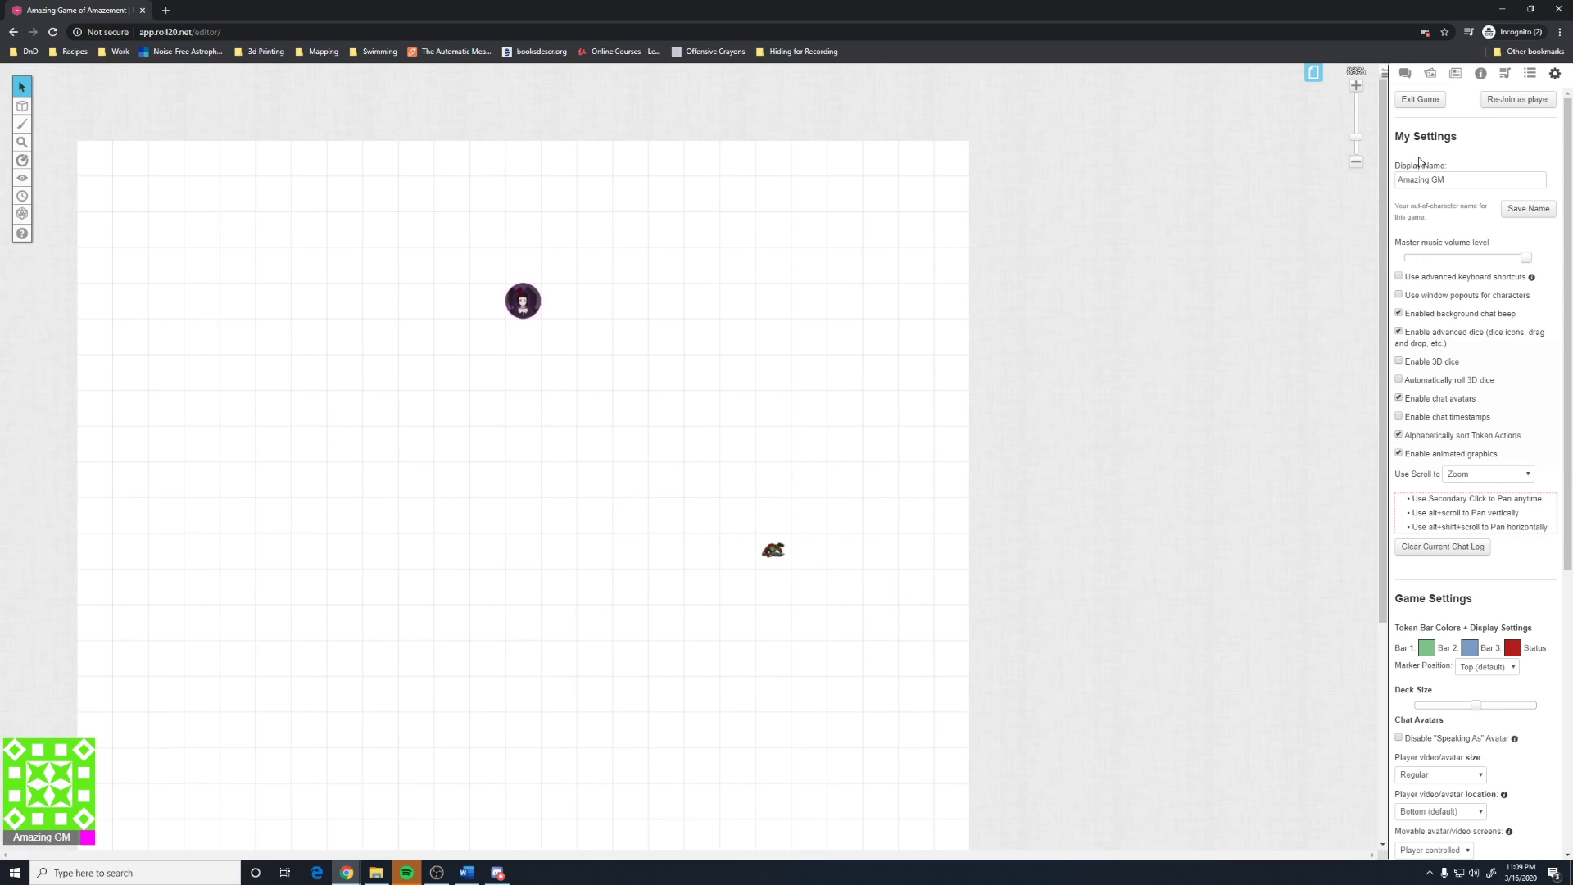
- Open the journal's list of characters and handouts, and look over the map down to its lower edge and back
left_click(1455, 73)
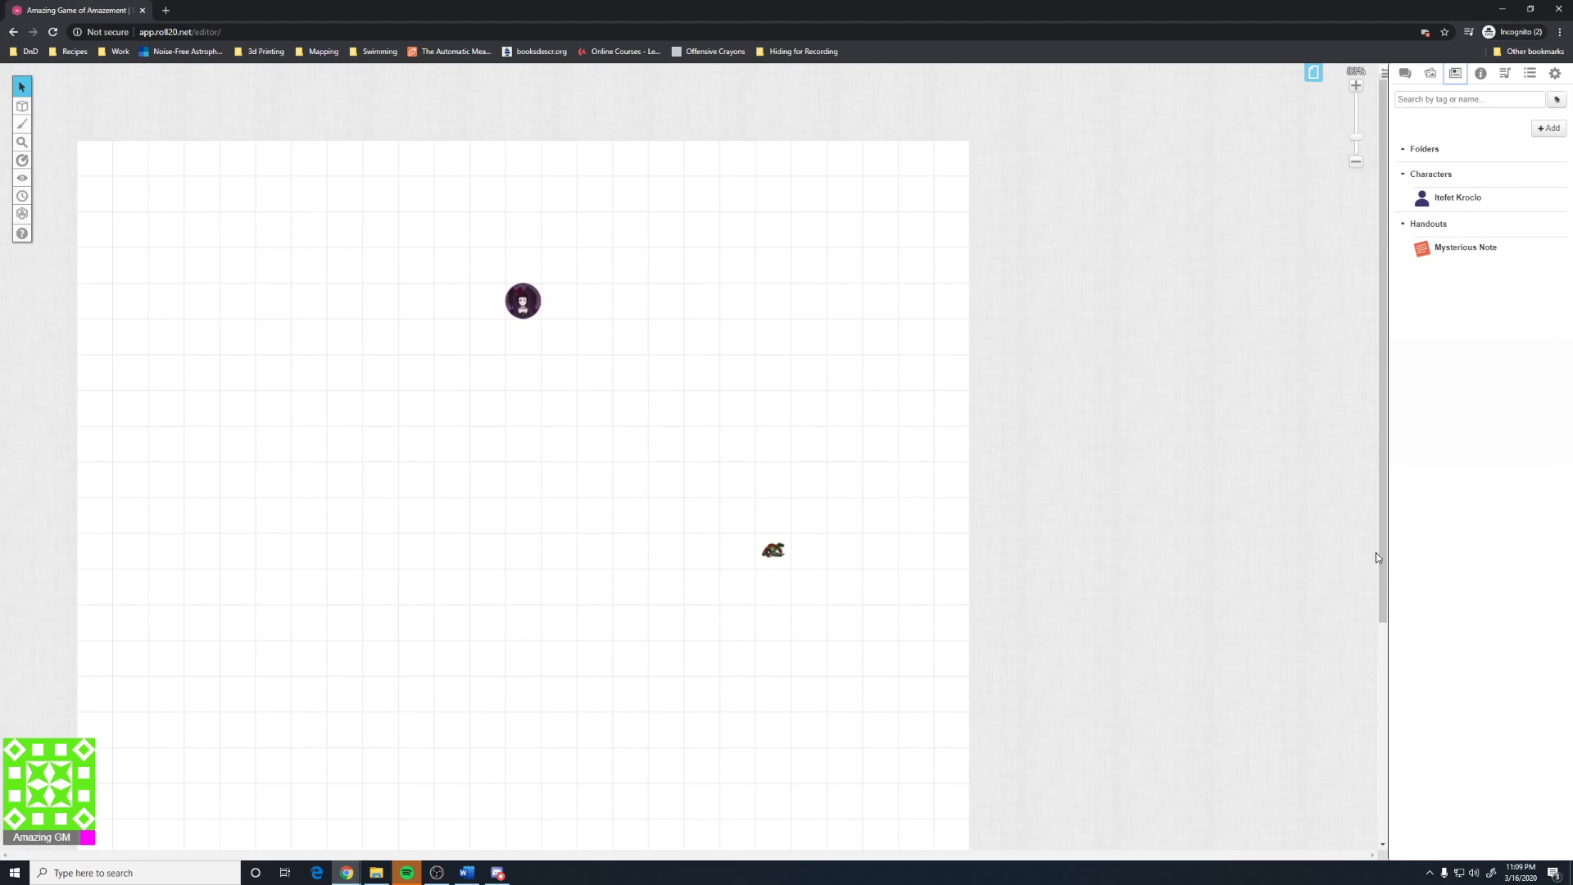
left_click_drag(1381, 542, 1030, 825)
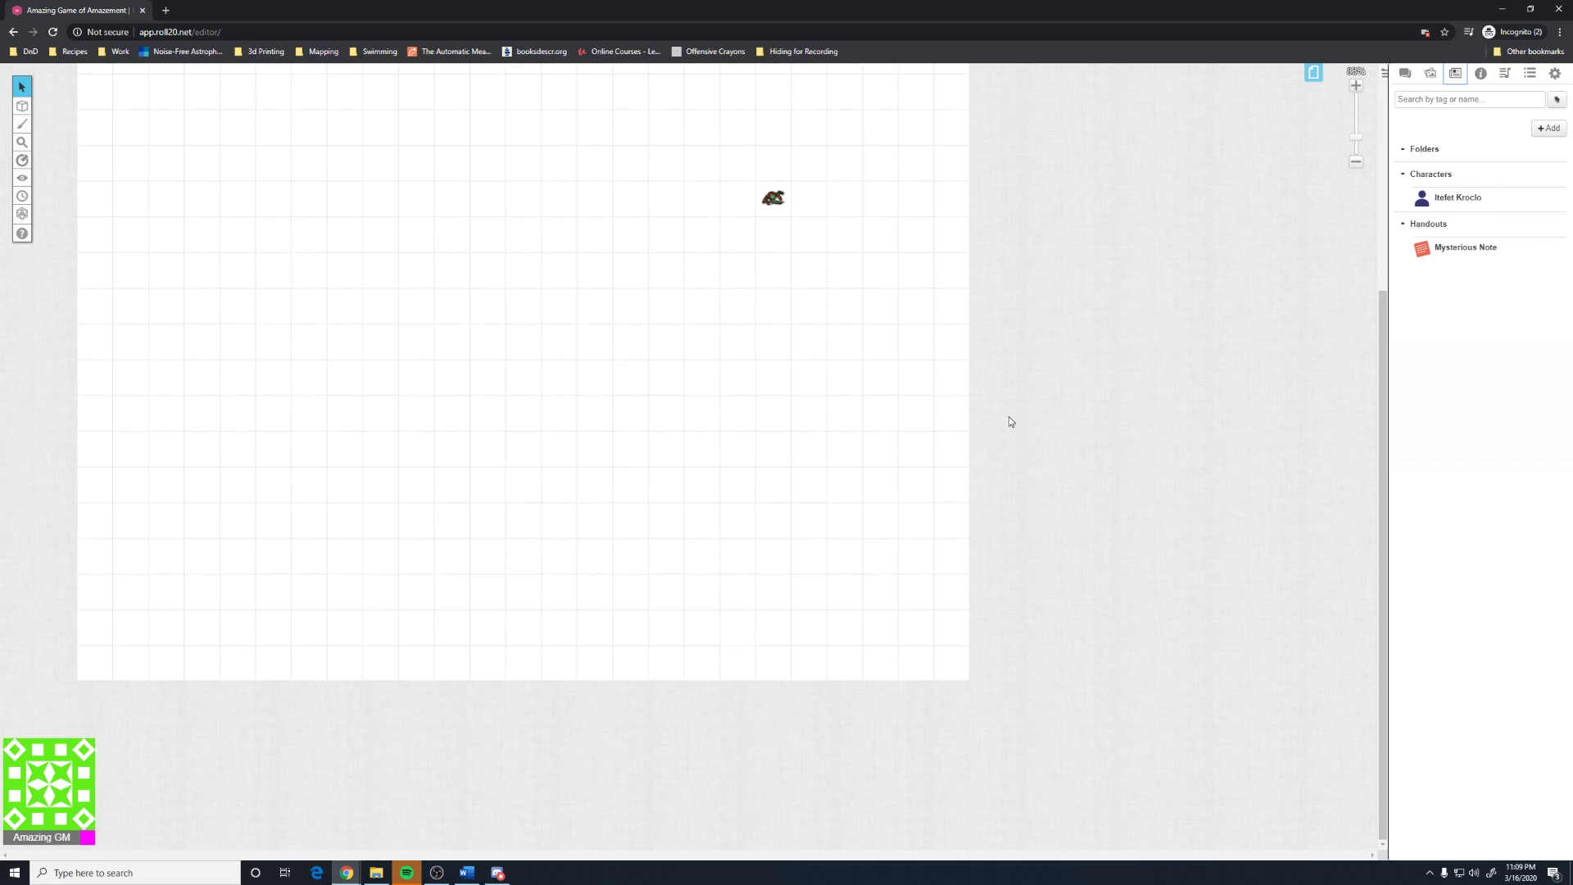
scroll(1010, 422, "up", 5)
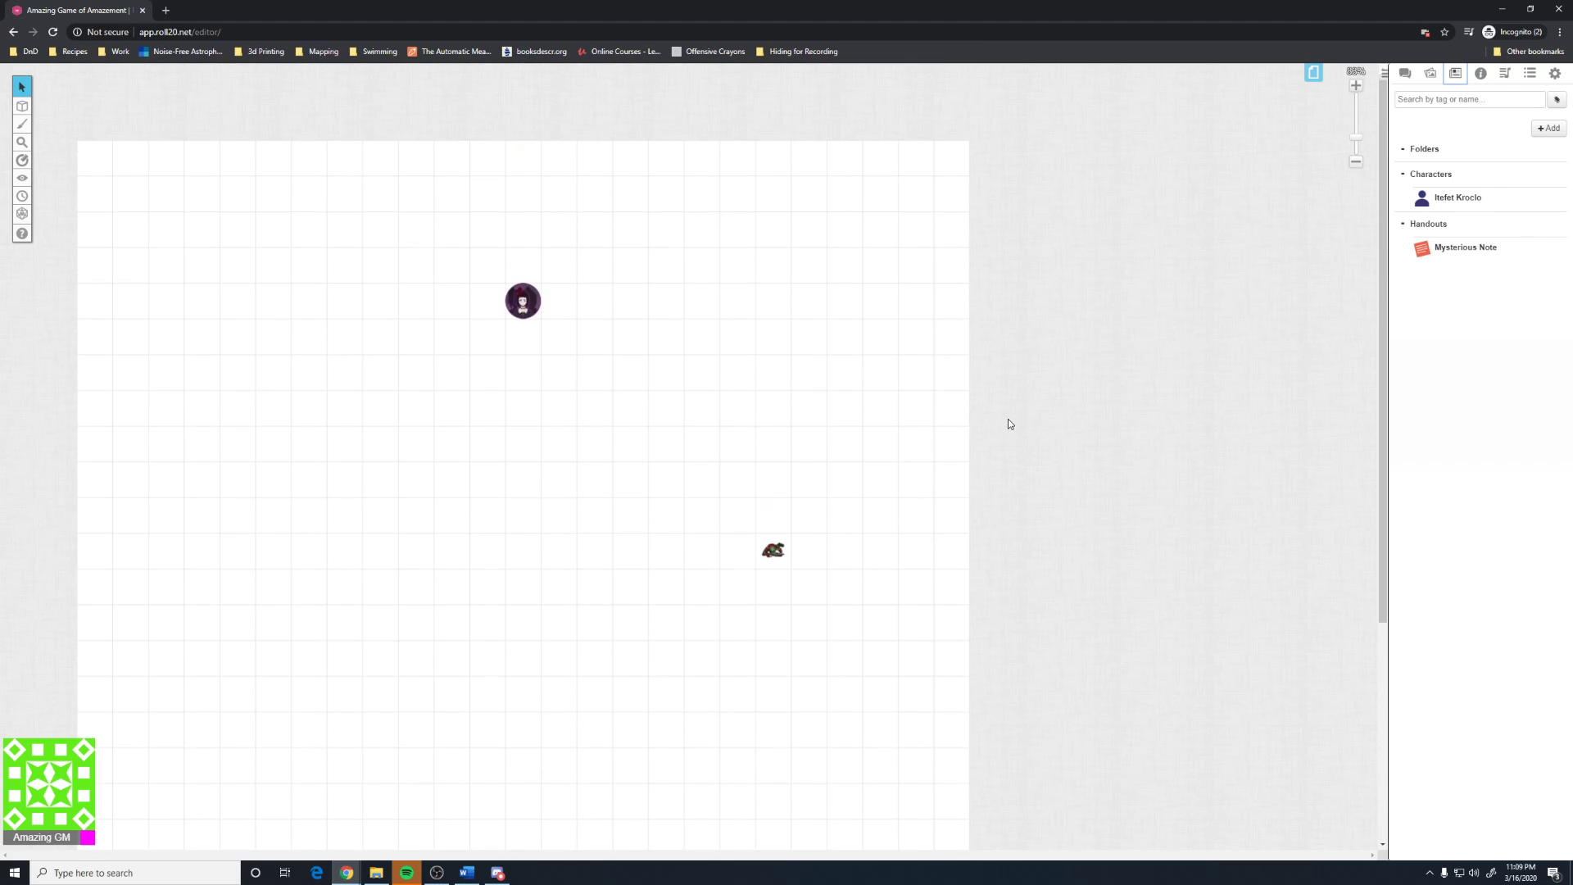